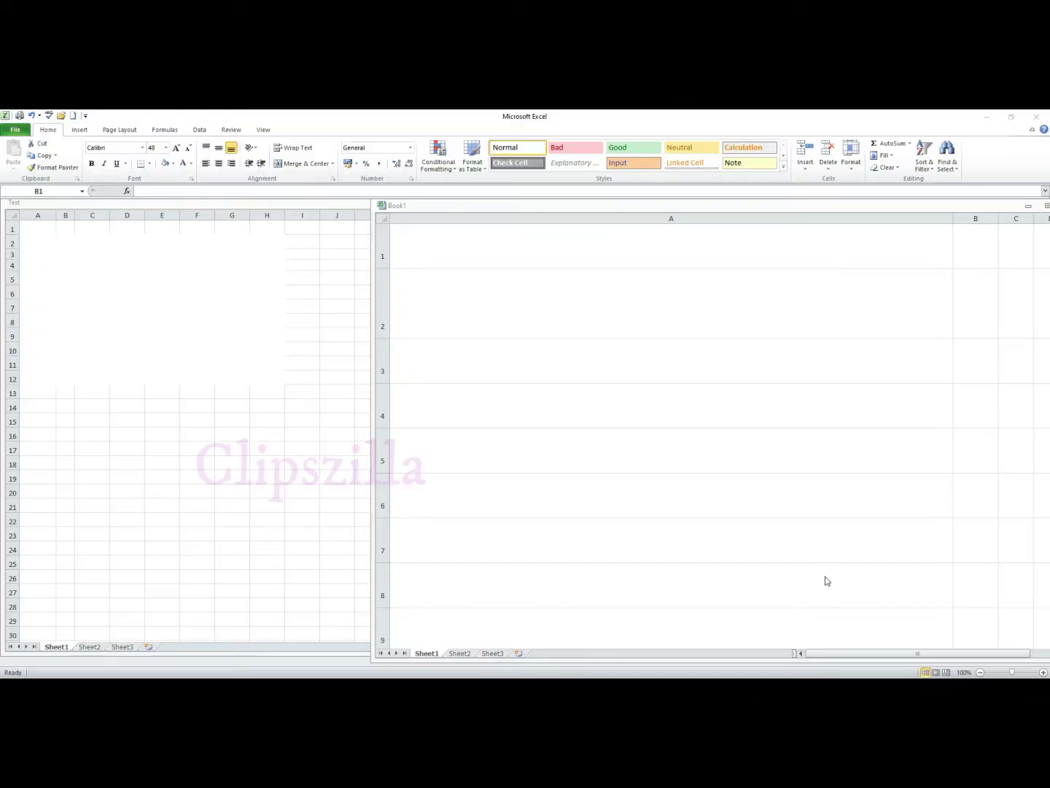
Step: Enter the numbers 1, 2, 3, 4 and 5 in cells B1 to B5 of Book1
left_click(973, 237)
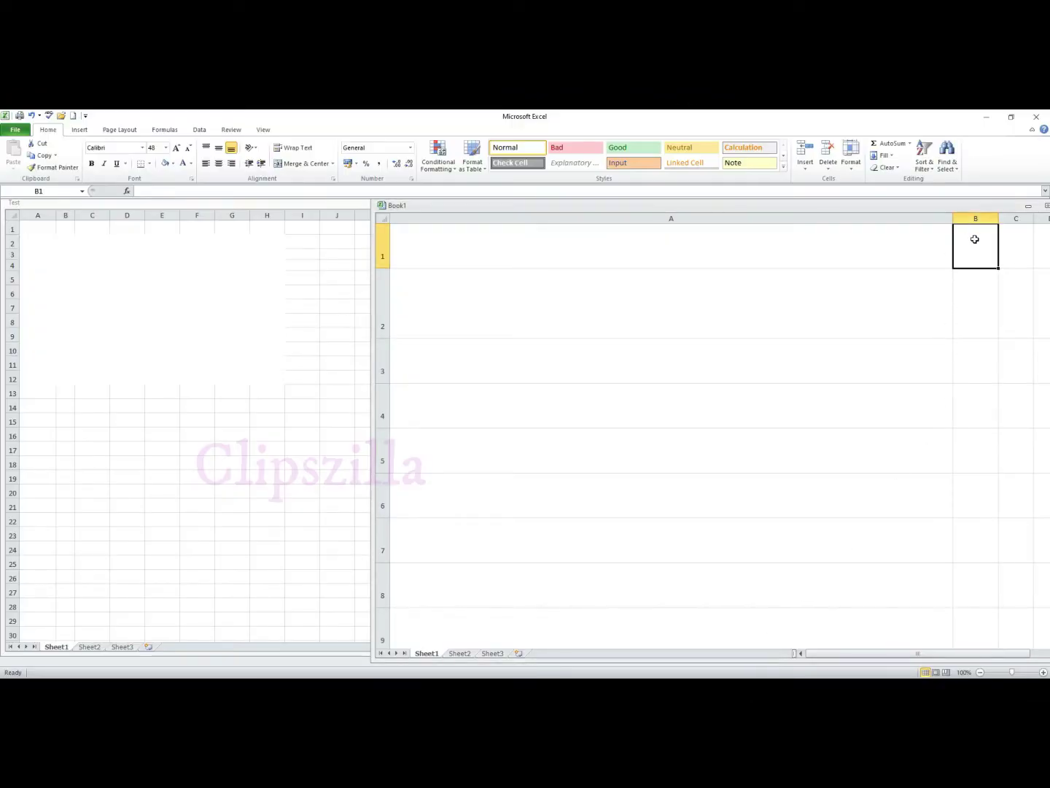
type("1")
key("Return")
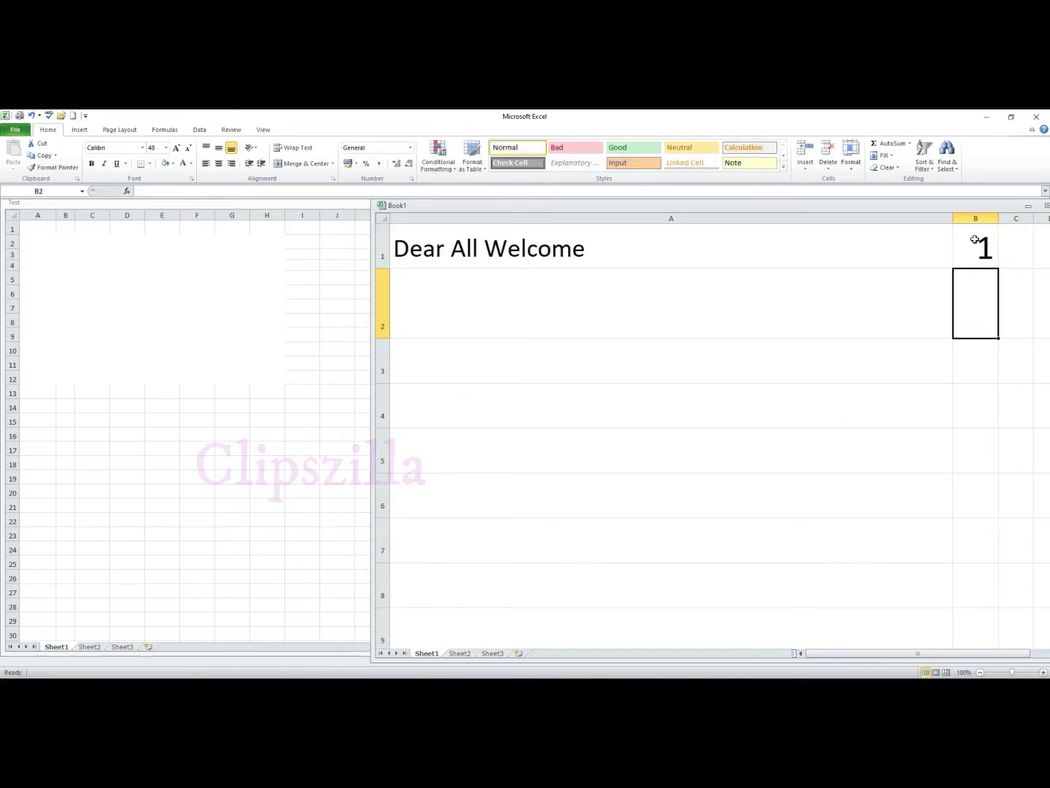
type("2")
key("Return")
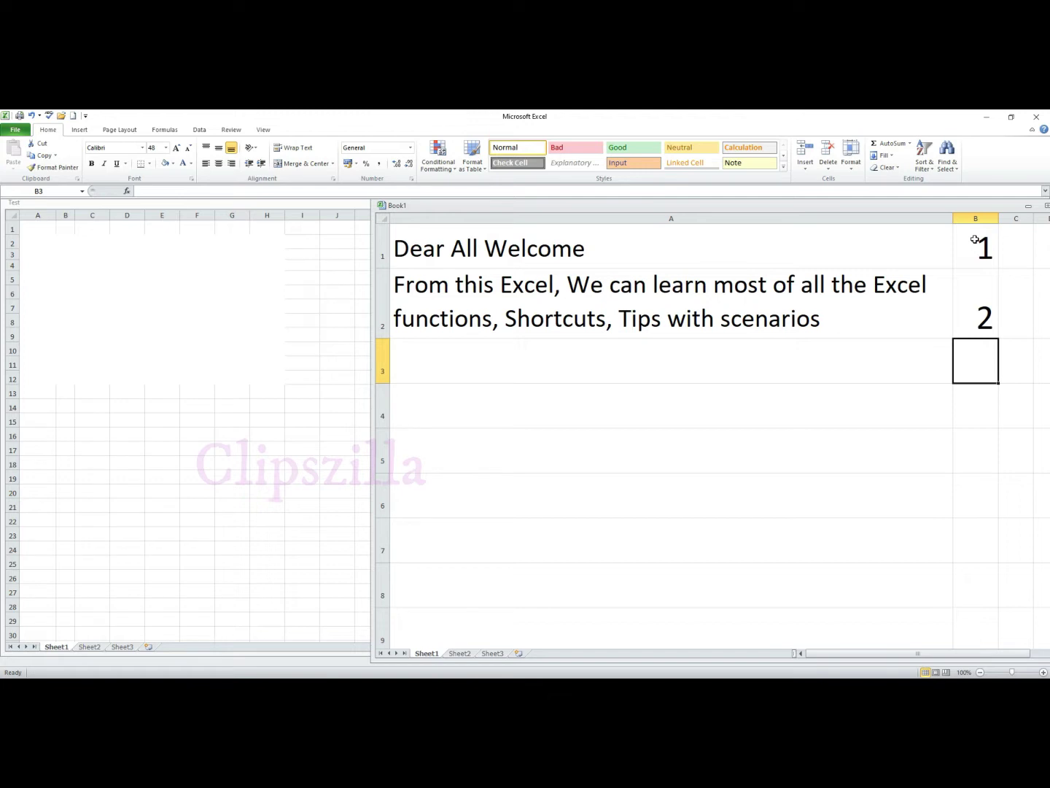
type("3")
key("Return")
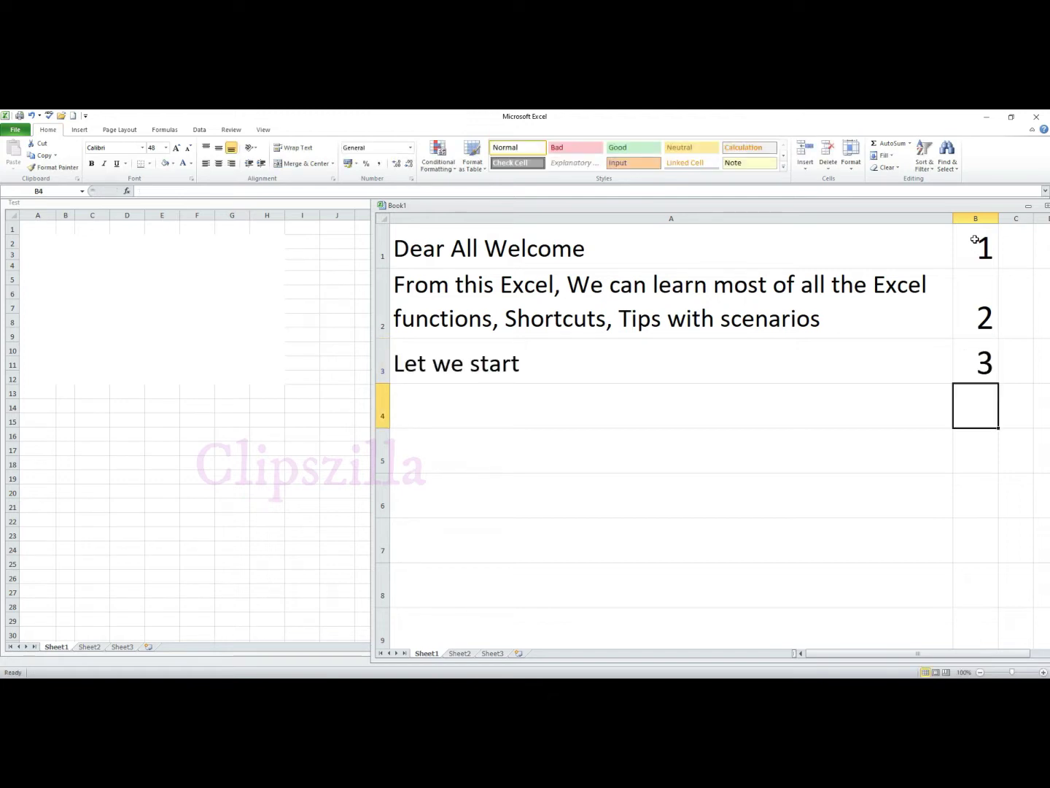
type("4")
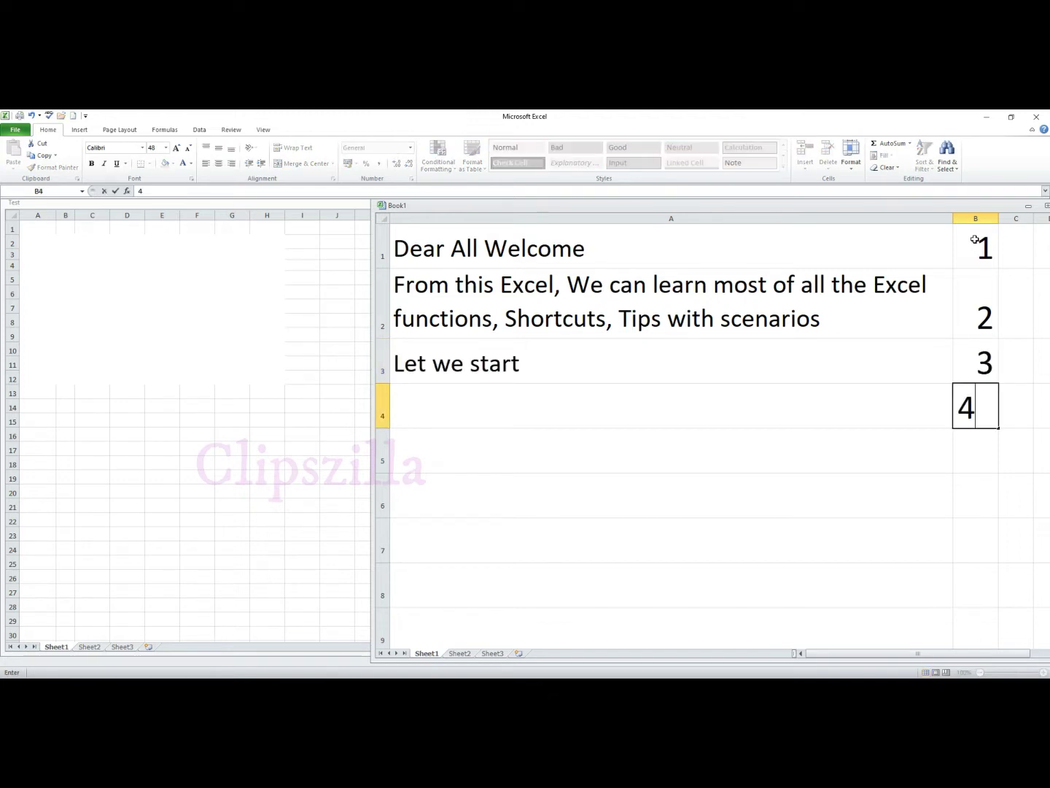
key("Return")
type("5")
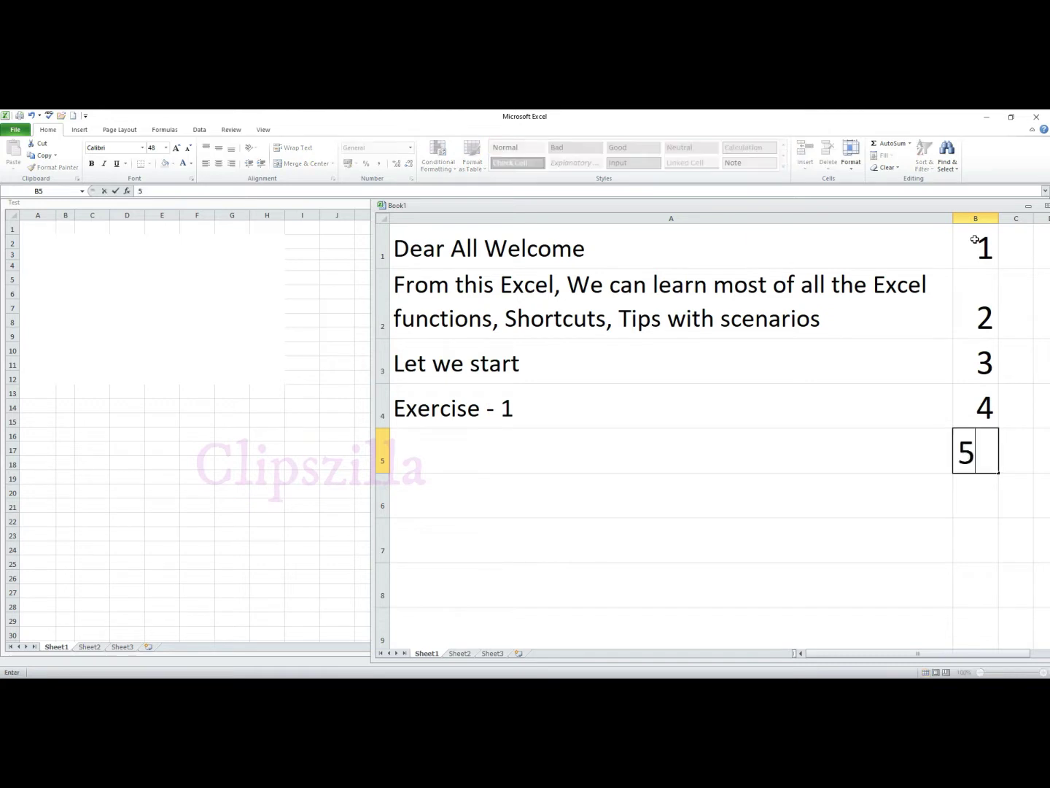
key("Return")
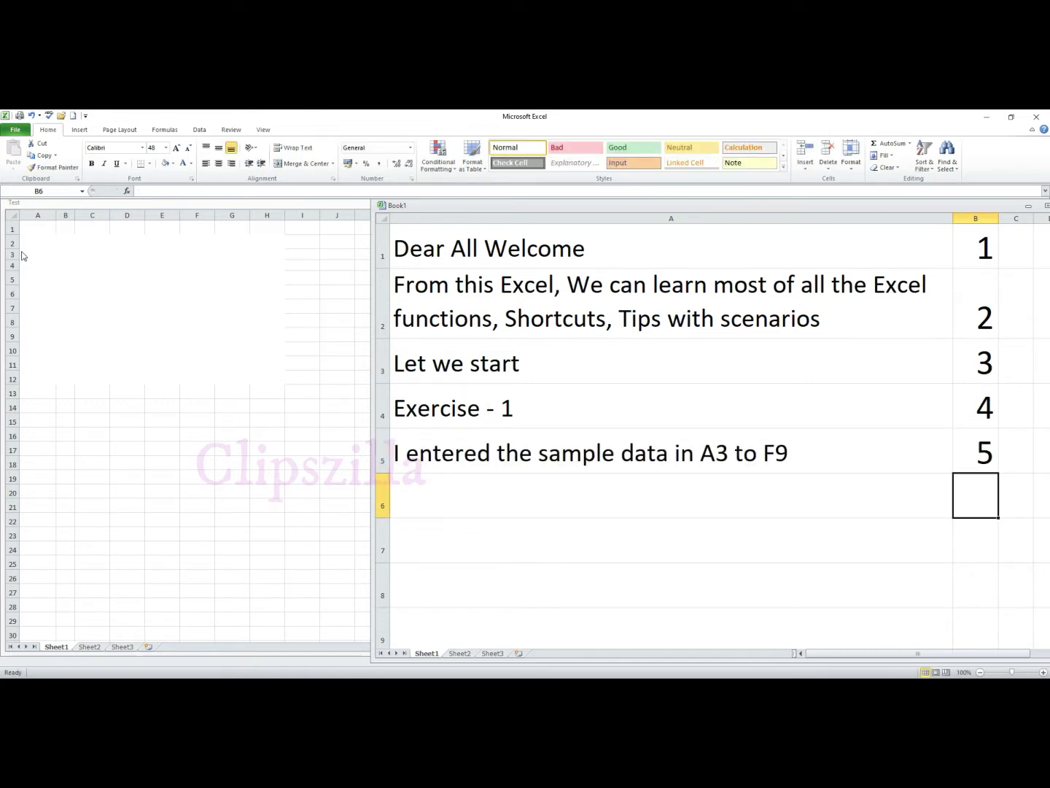
Step: Set the font colour of columns A:H in the Test sheet to Automatic to reveal the table
left_click(33, 210)
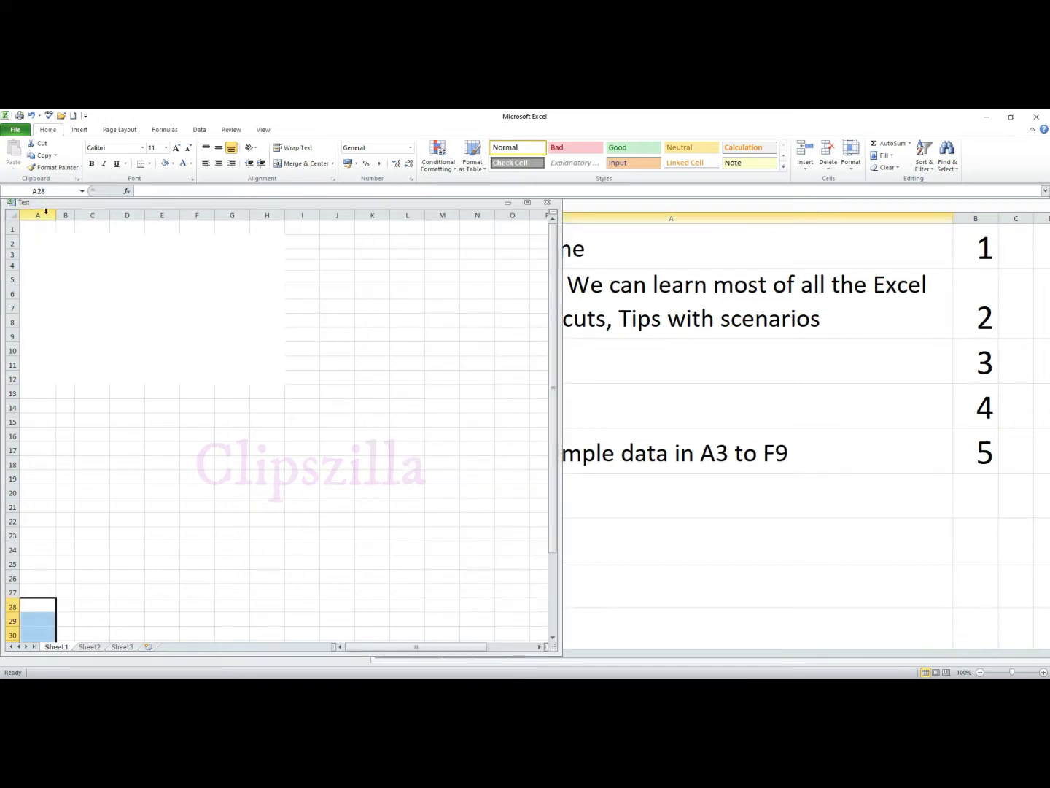
left_click(38, 215)
left_click(268, 217, "shift")
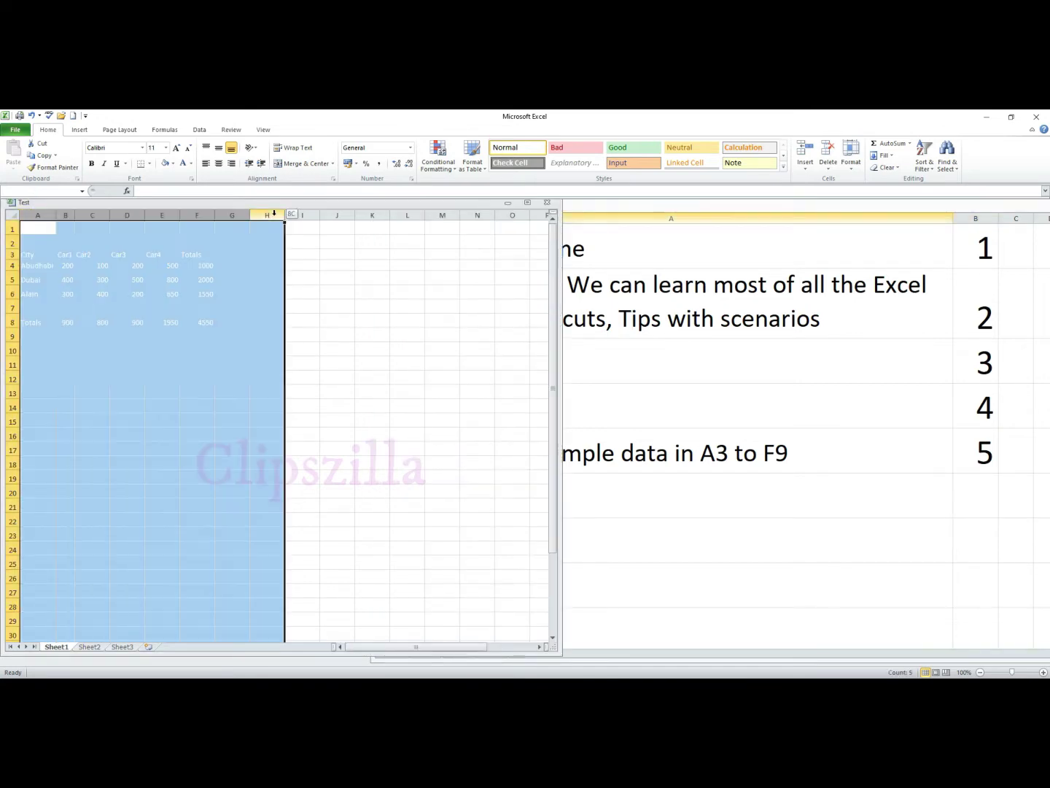
right_click(239, 291)
left_click(310, 276)
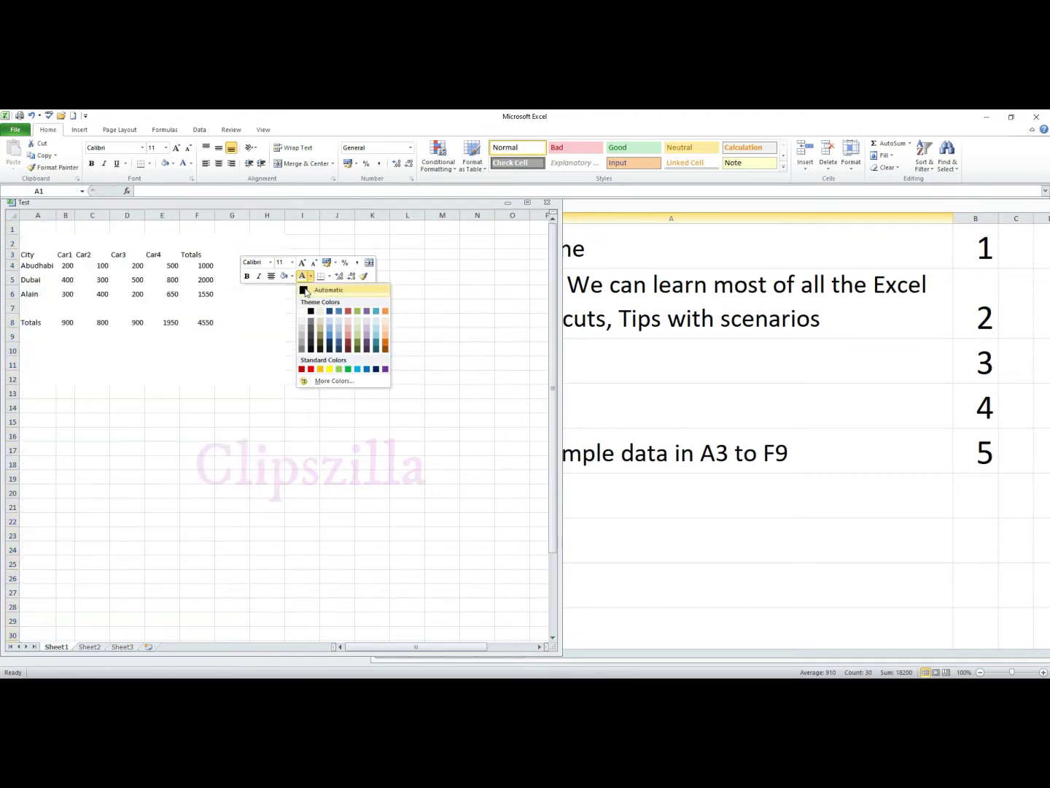
left_click(305, 291)
Step: Highlight the sample data block A3:G11 in Test, then return to Book1
left_click(210, 365)
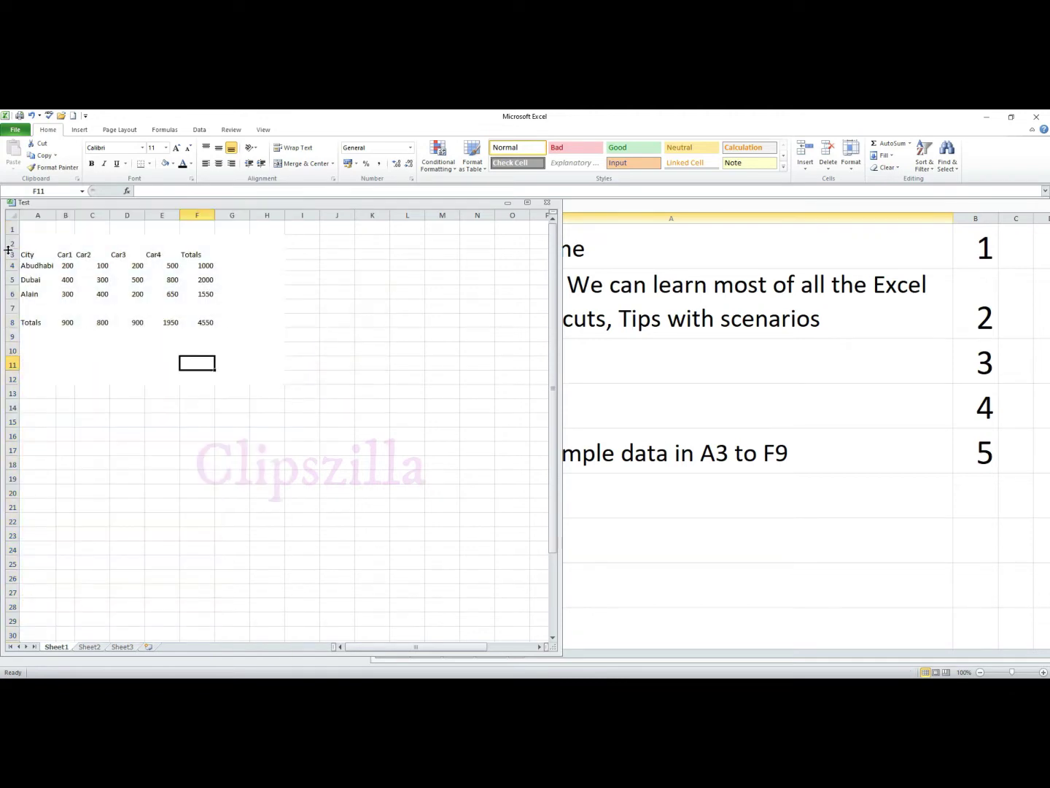
left_click_drag(29, 255, 241, 376)
left_click(412, 364)
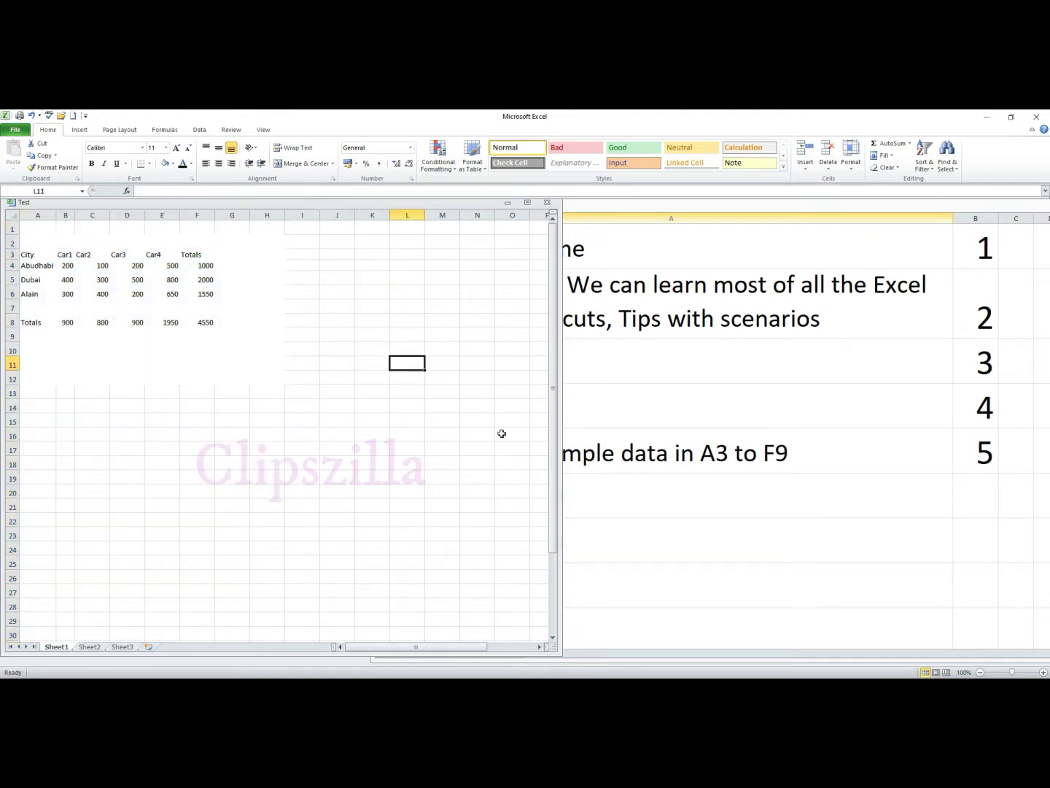
left_click(881, 504)
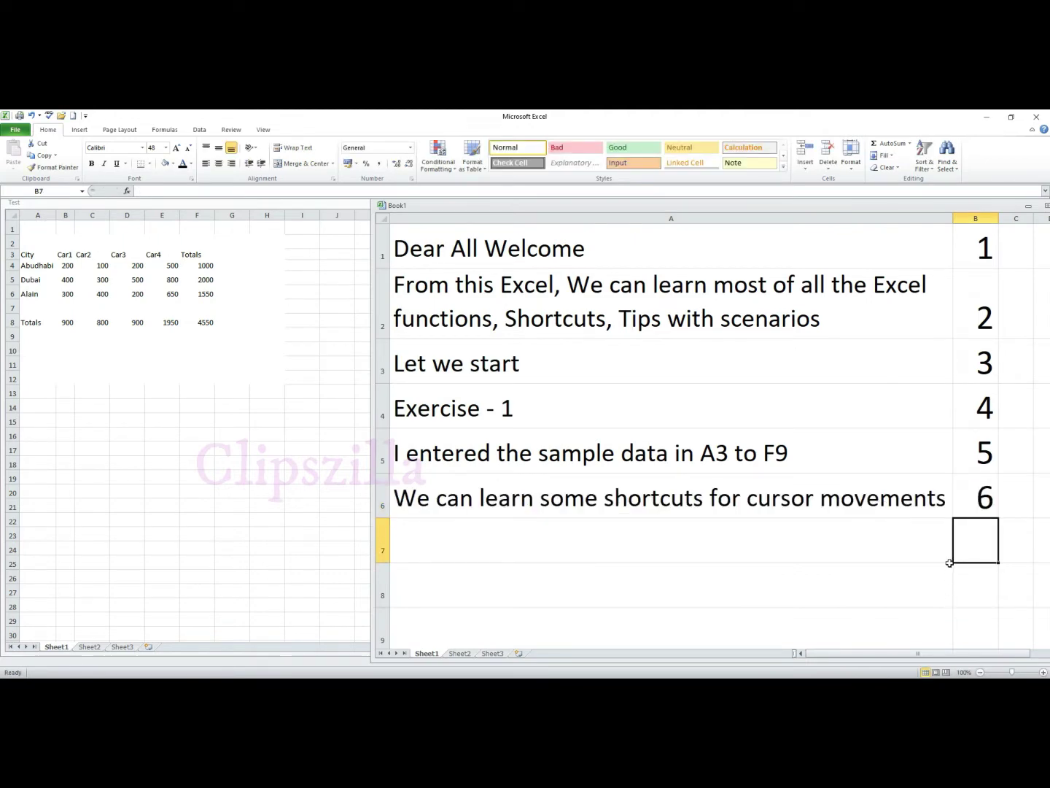
Step: Number note 7 in B7 of Book1 and select cell F4 in the Test sheet
type("7")
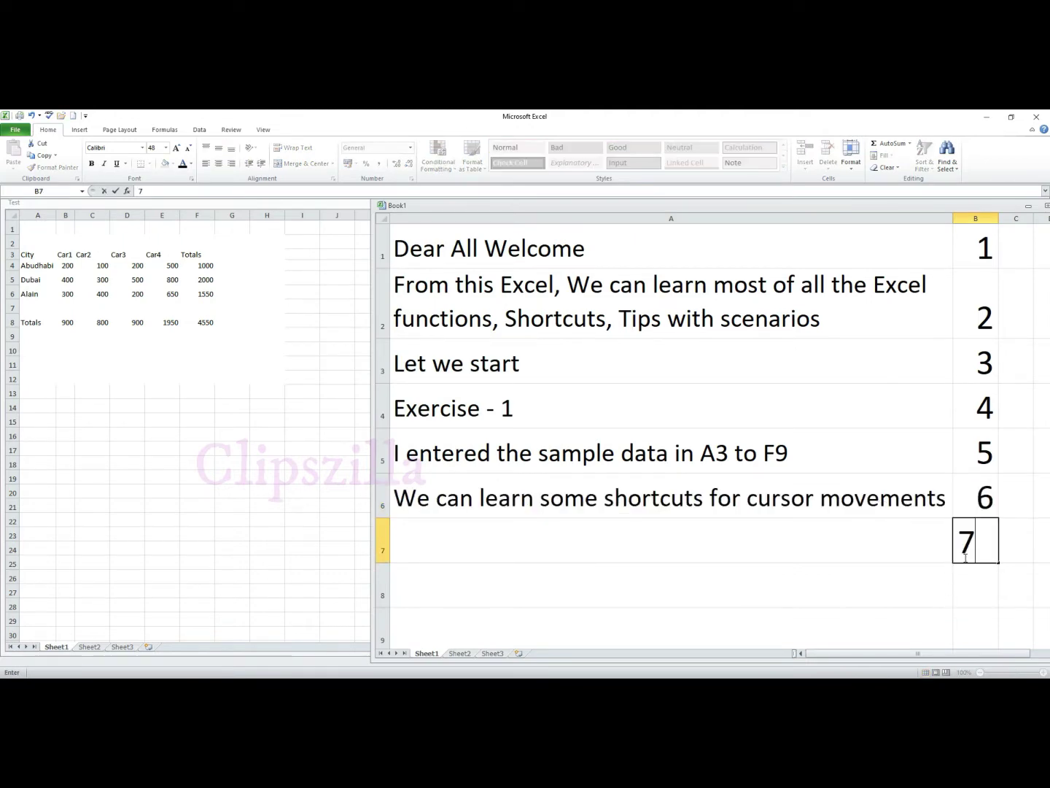
key("Return")
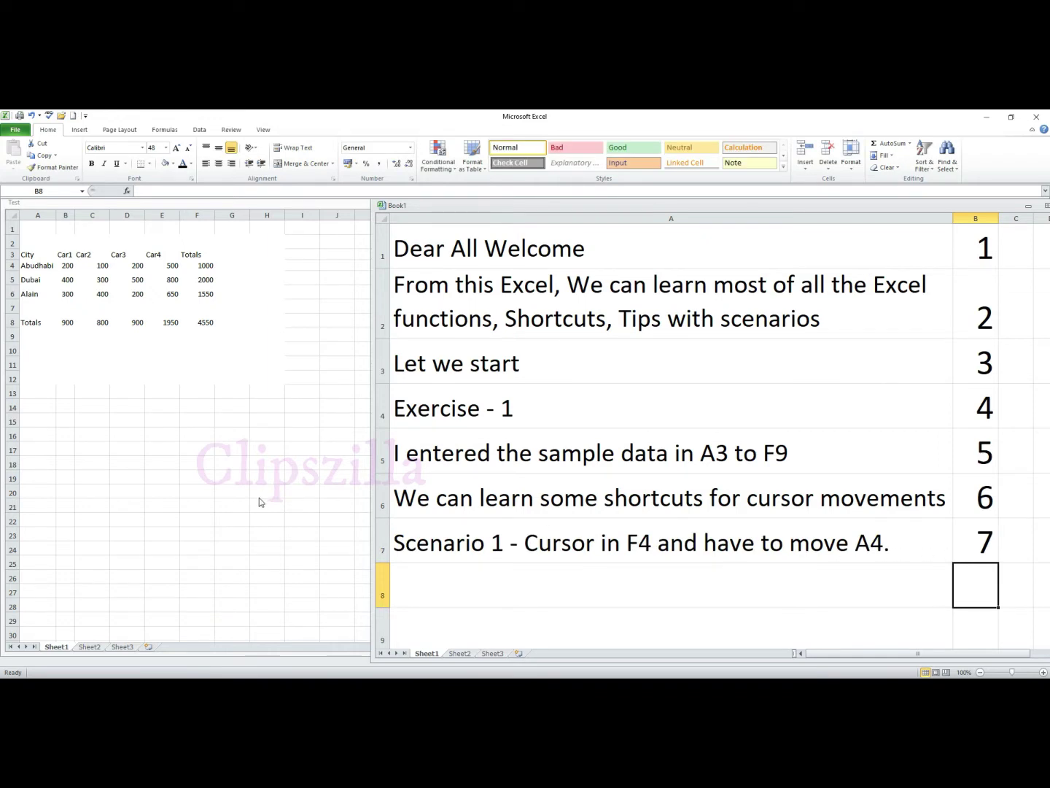
left_click(812, 544)
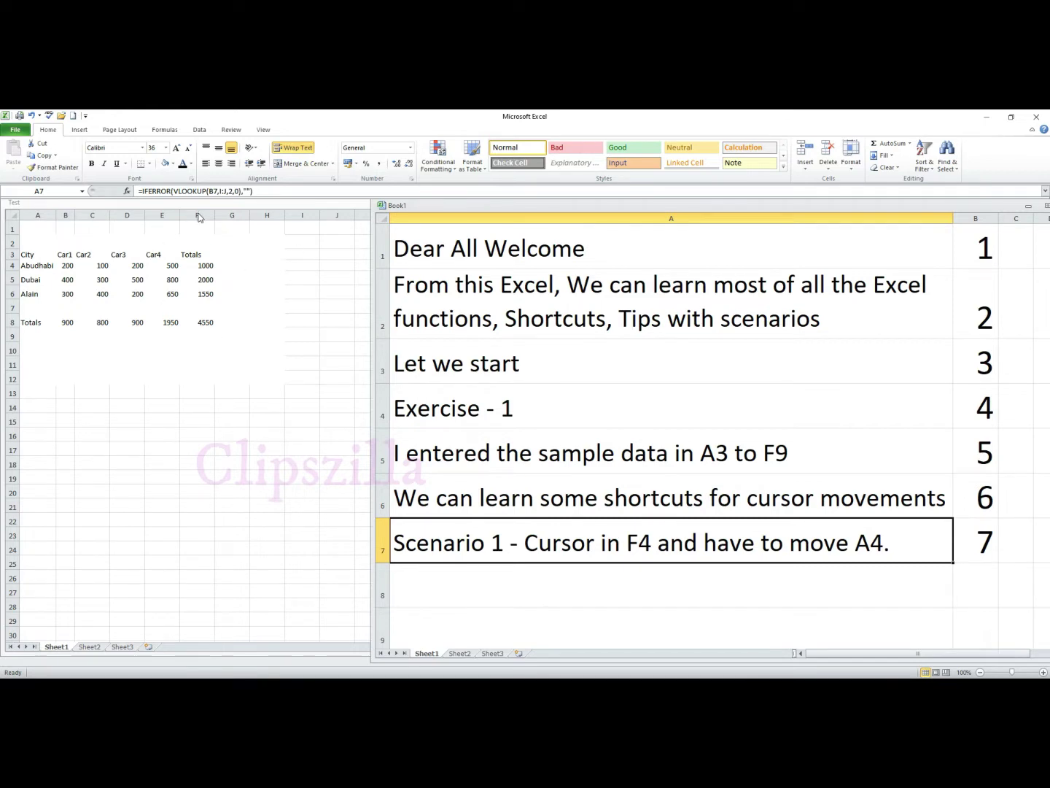
left_click(199, 211)
left_click(197, 226)
left_click(191, 264)
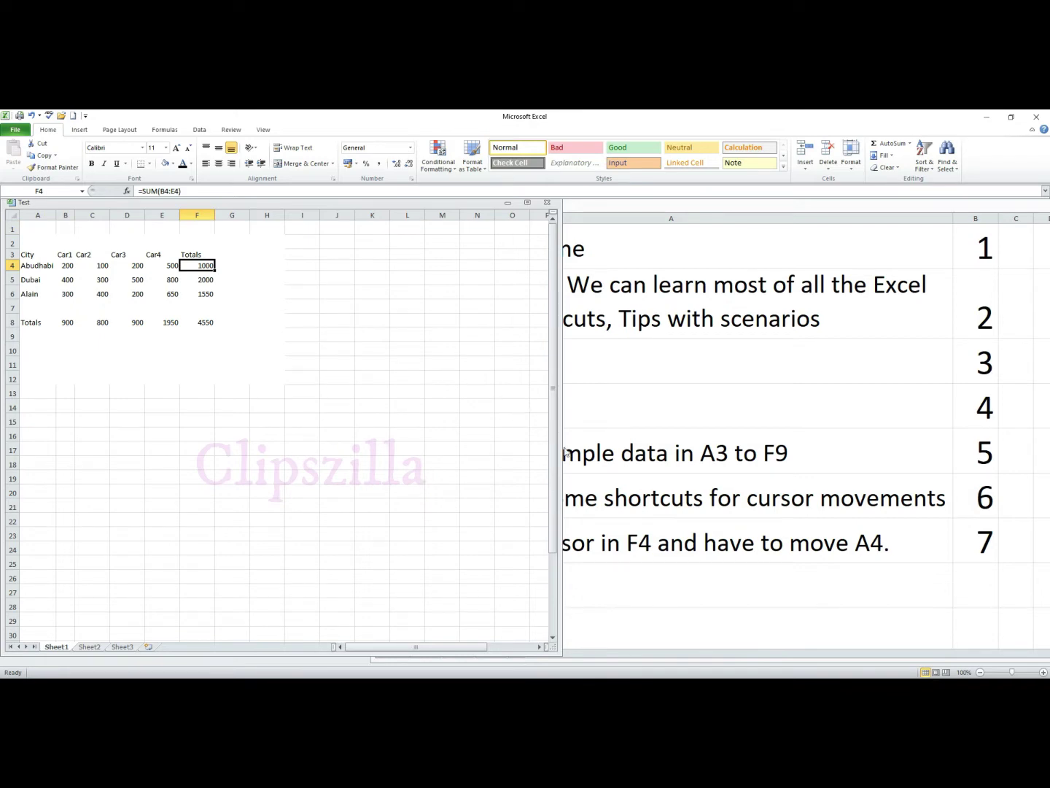
Step: Number note 8 in B8, then jump from F4 to A4 in Test with Ctrl+Left Arrow
left_click(973, 584)
type("8")
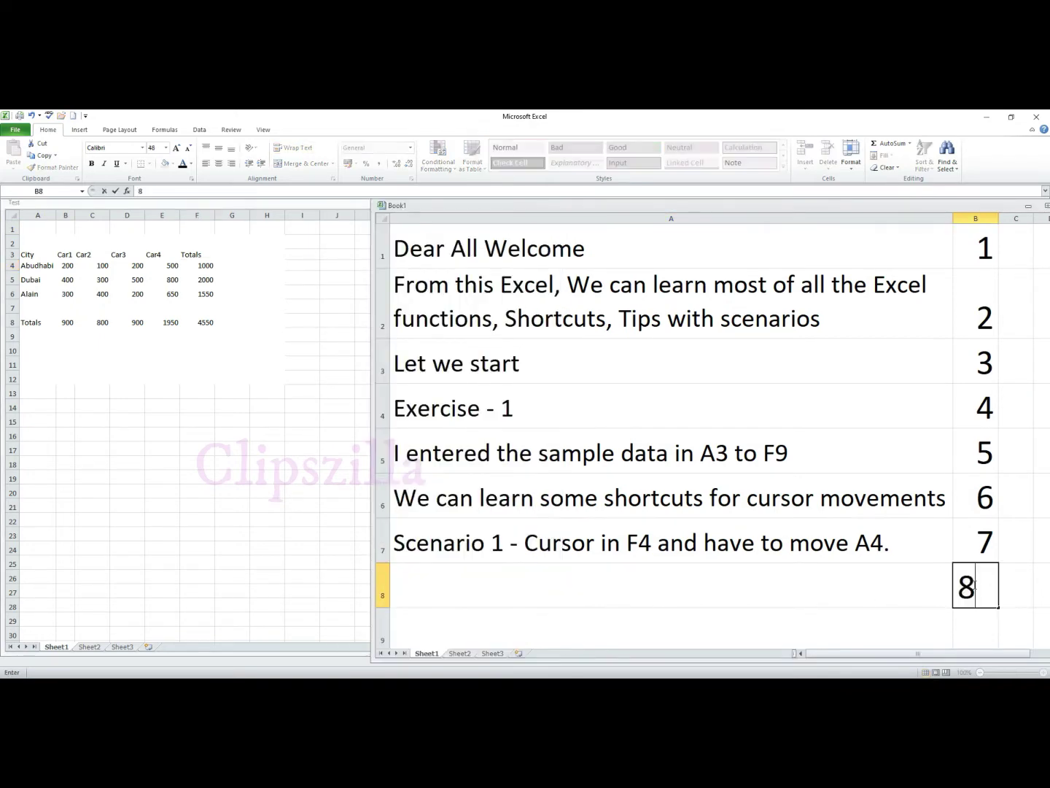
key("Return")
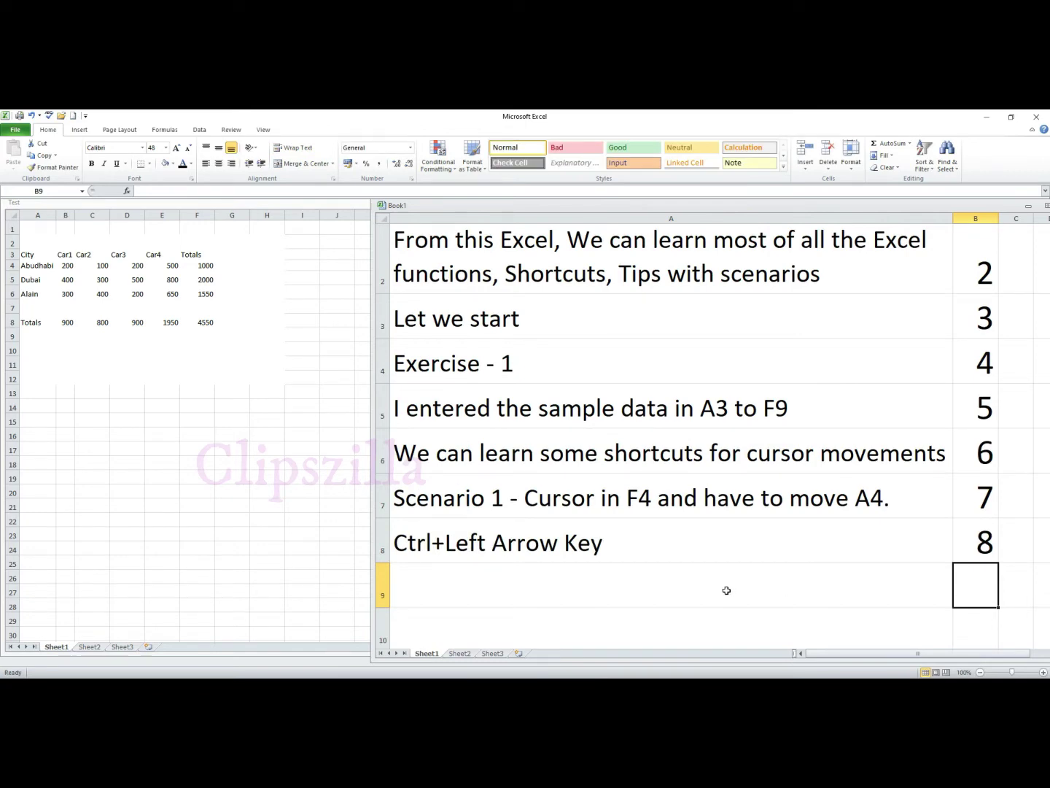
left_click(209, 268)
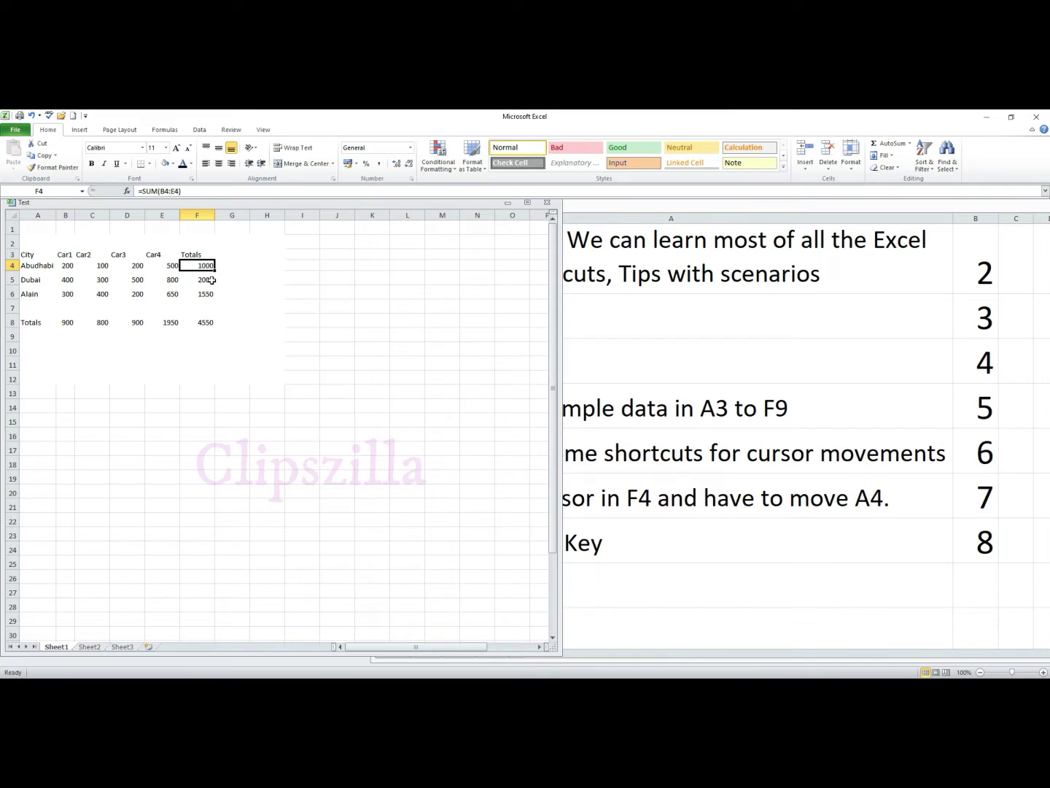
key("ctrl+Left")
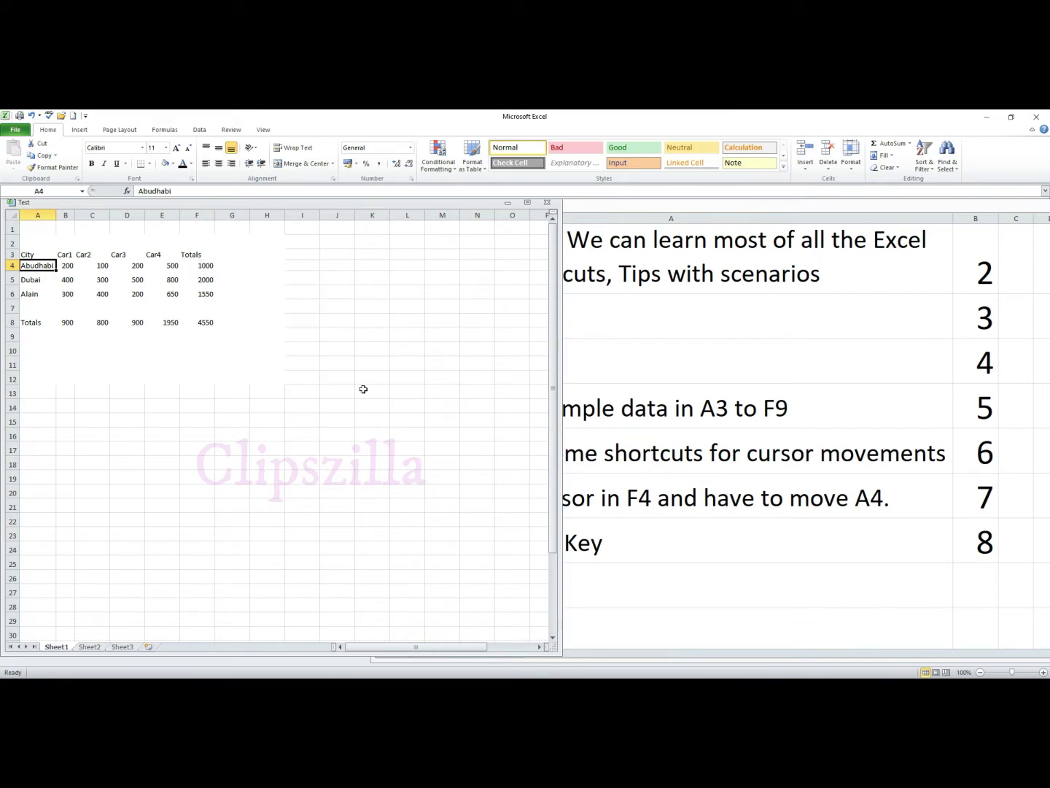
Step: Jump from N21 and L11 back to column A with the Home key
left_click(463, 507)
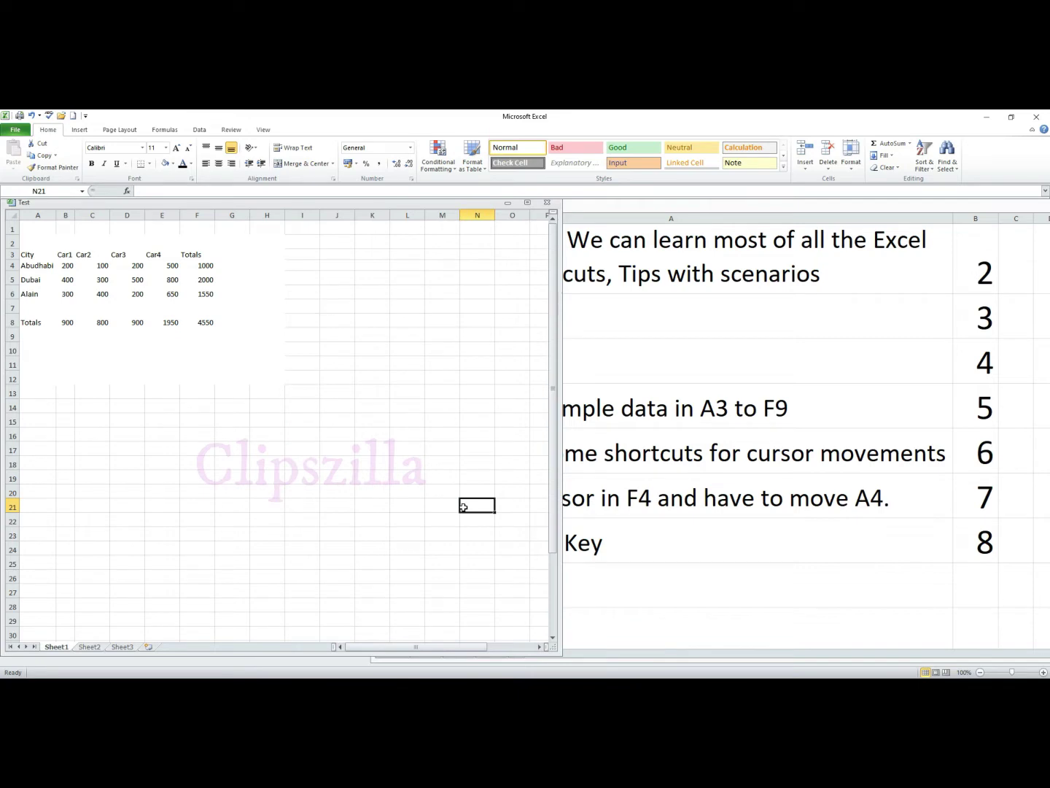
key("Home")
left_click(420, 358)
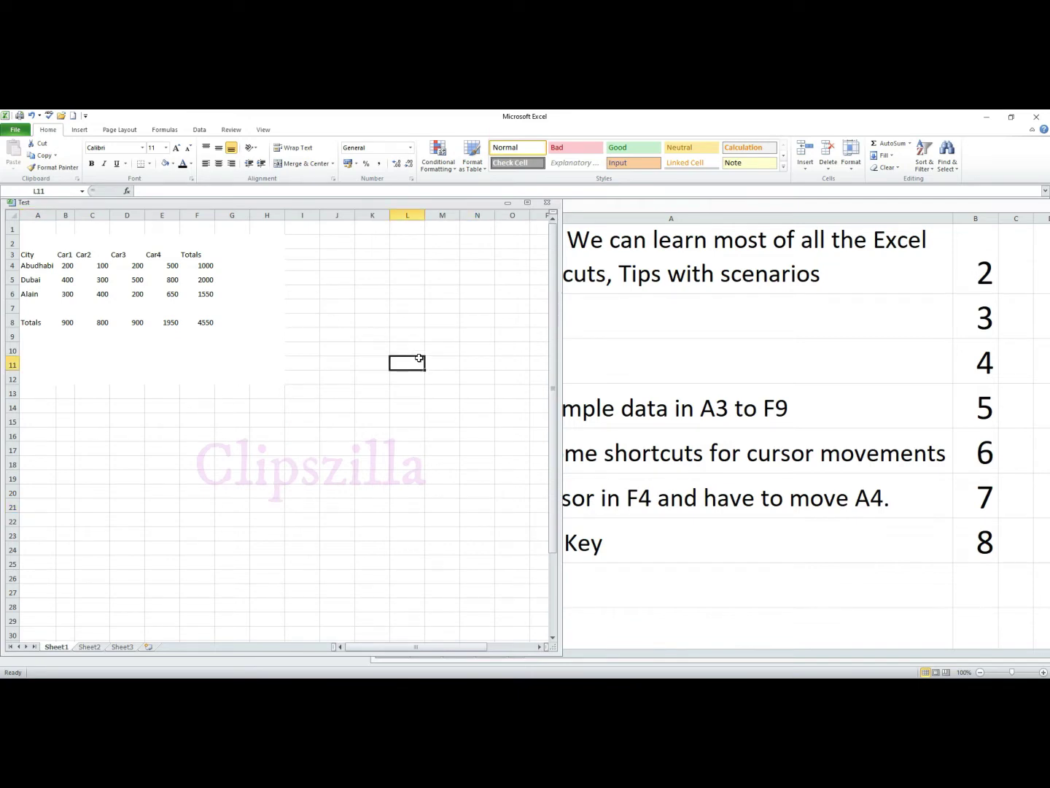
key("Home")
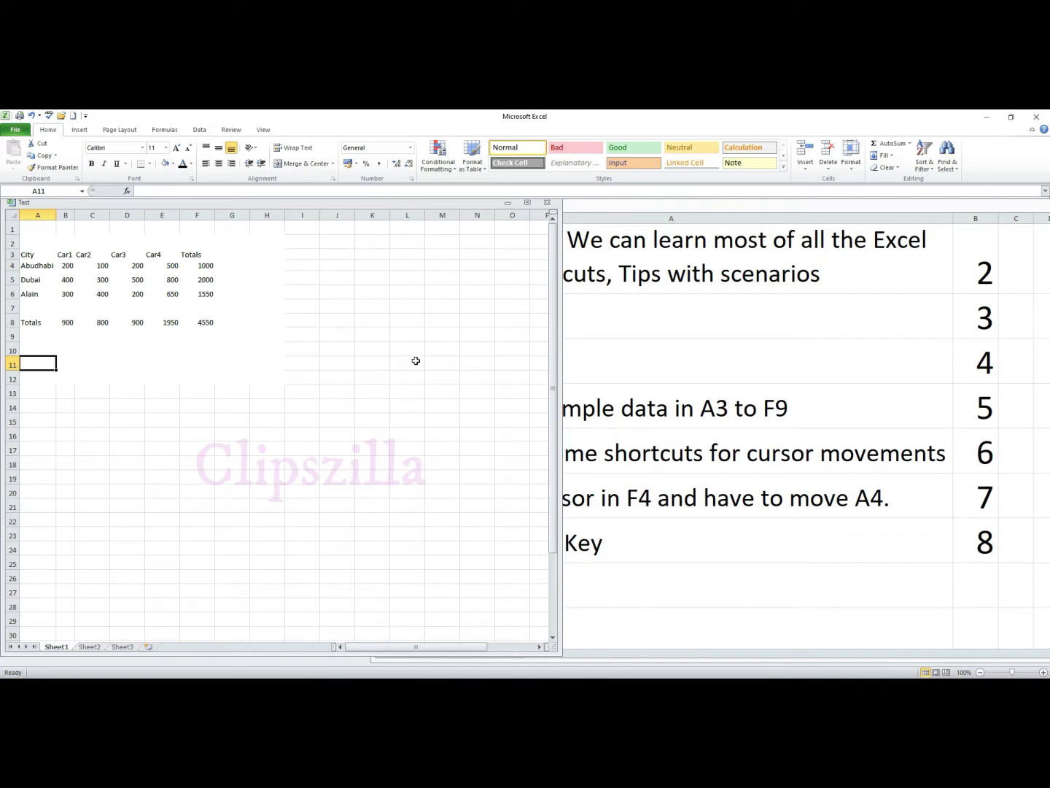
left_click(363, 351)
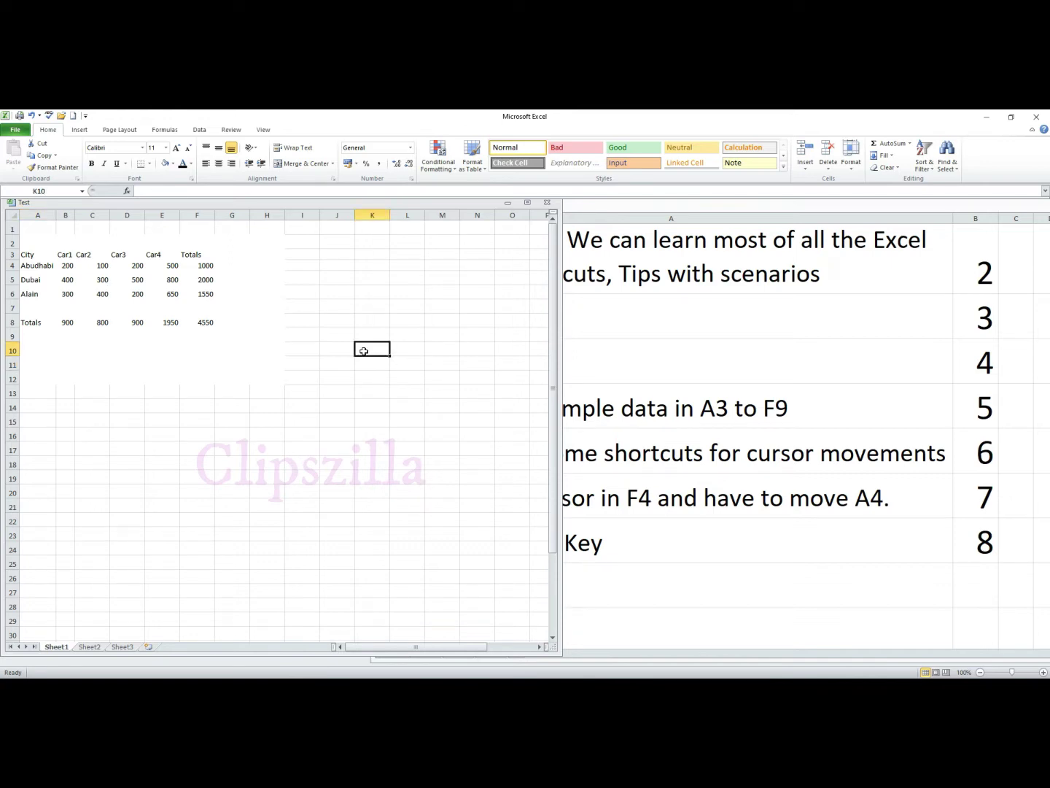
left_click(653, 550)
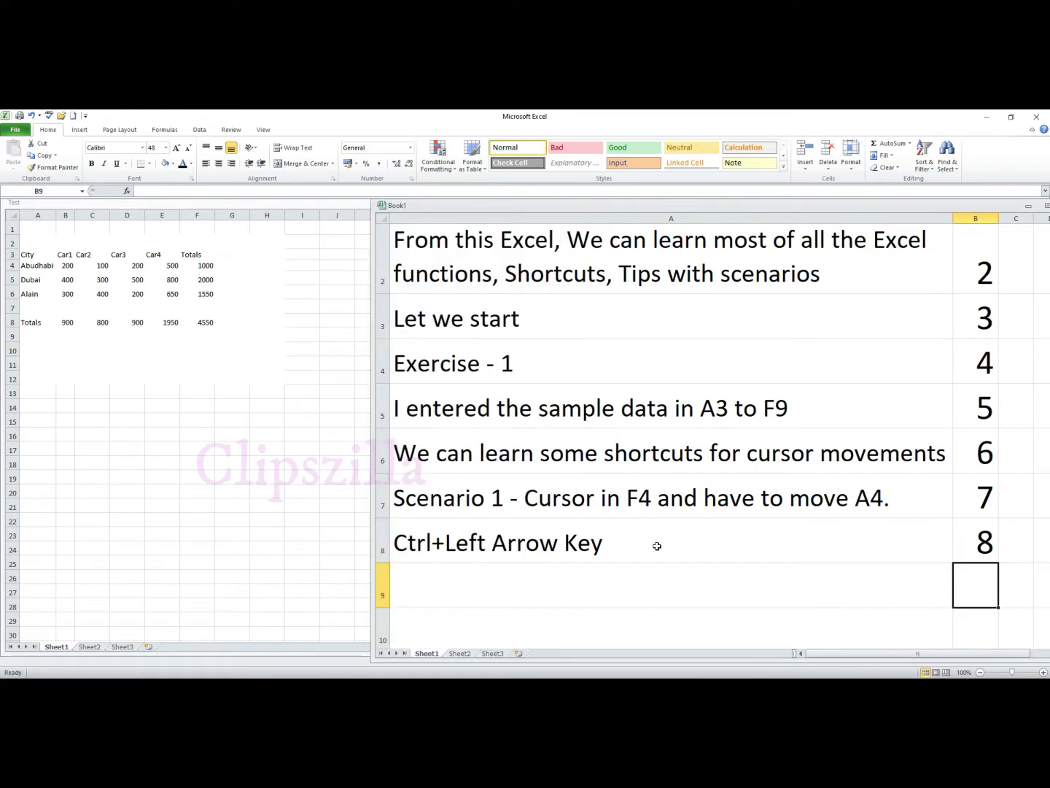
Step: Number note 9 in cell B9 of Book1
left_click(446, 544)
left_click(980, 572)
type("9")
key("Return")
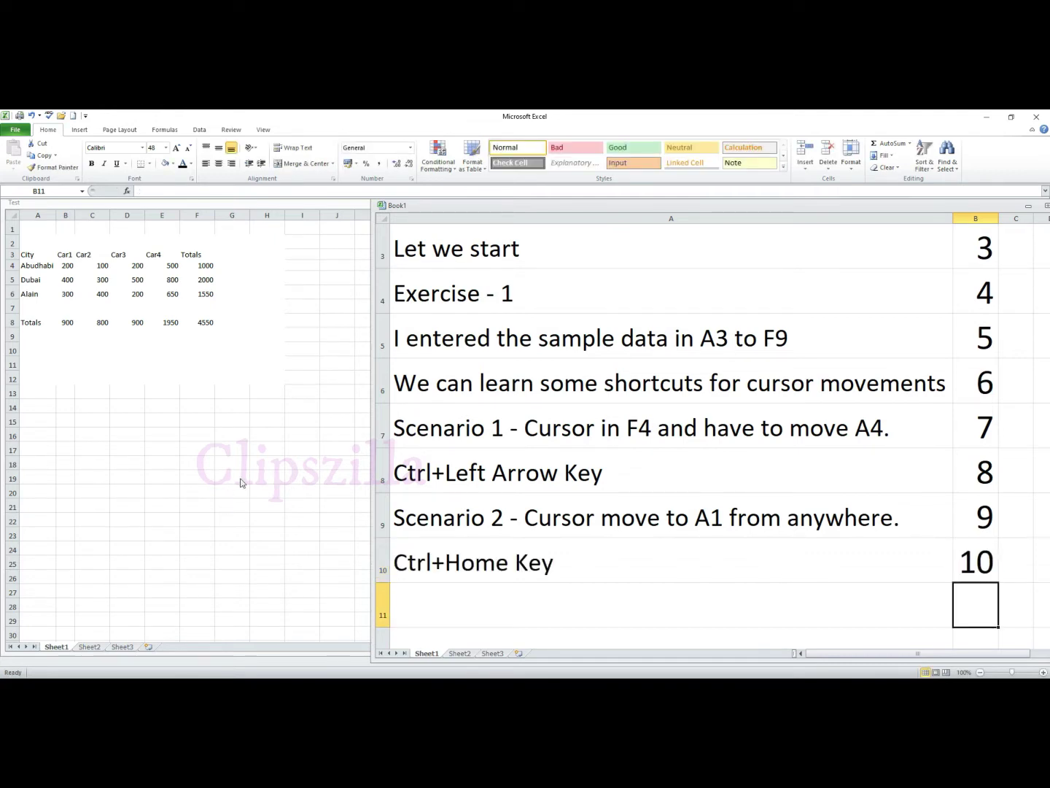
Step: In the Test sheet, return to A1 with Ctrl+Home from several cells, including J23 and C23
left_click(310, 466)
left_click_drag(407, 479, 414, 492)
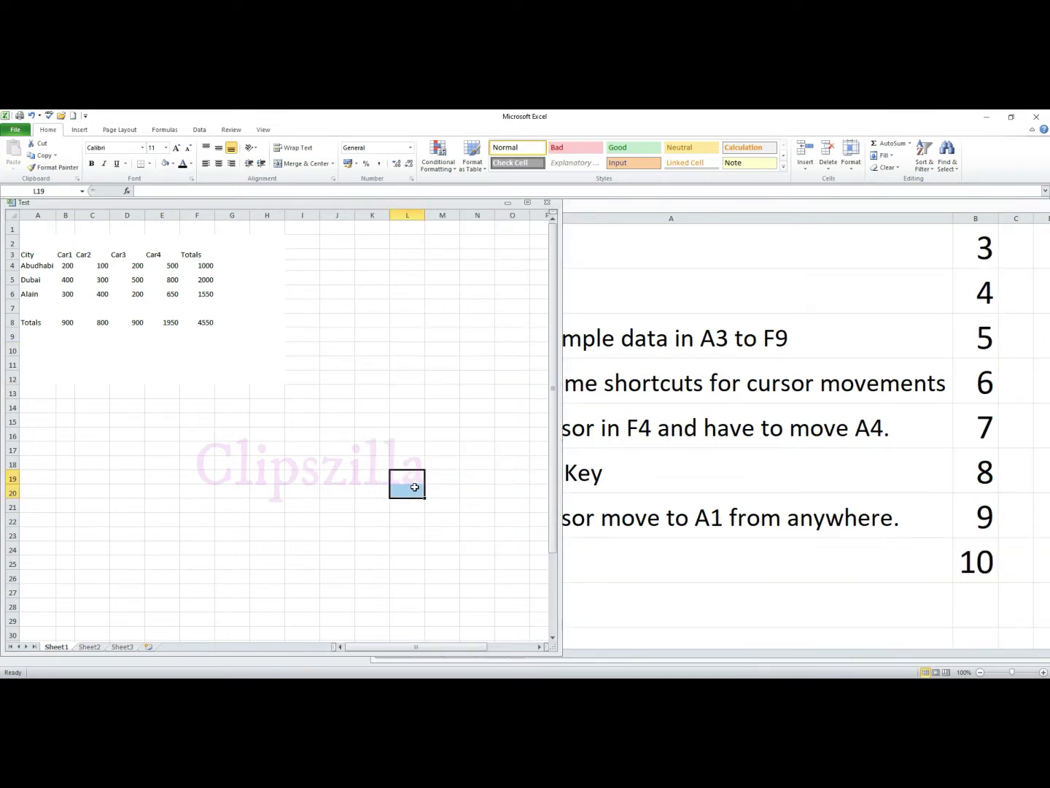
left_click(414, 487)
left_click(322, 378)
left_click(316, 453)
key("ctrl+Home")
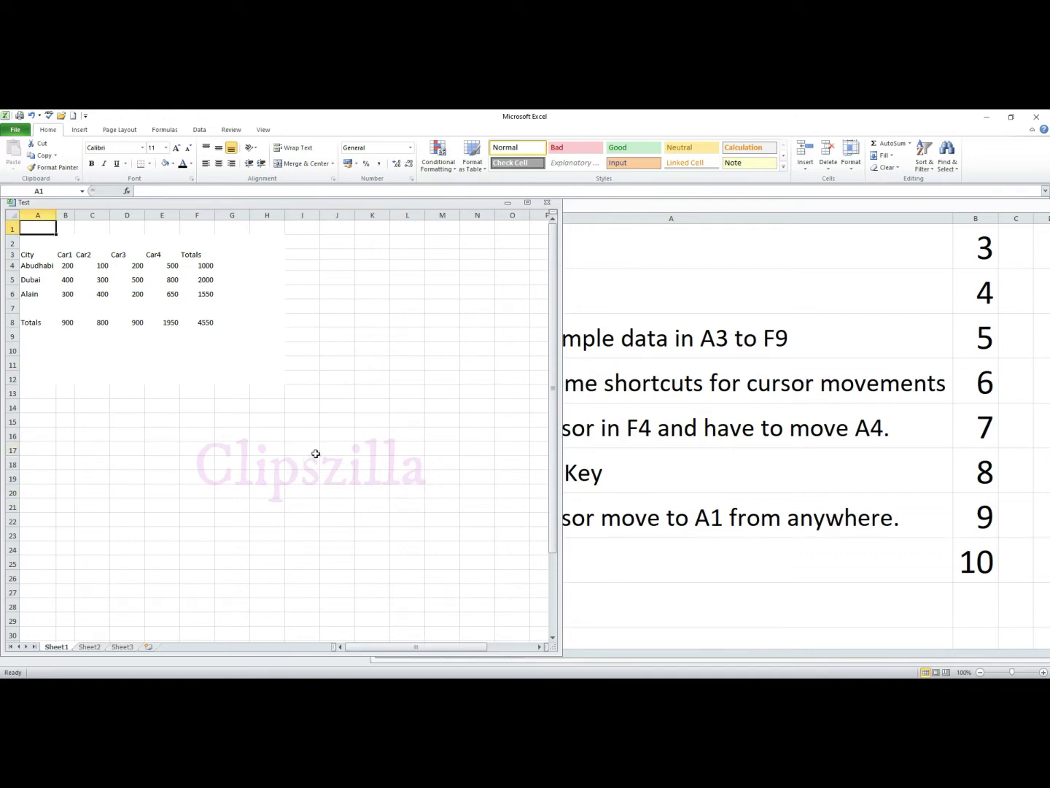
left_click(330, 531)
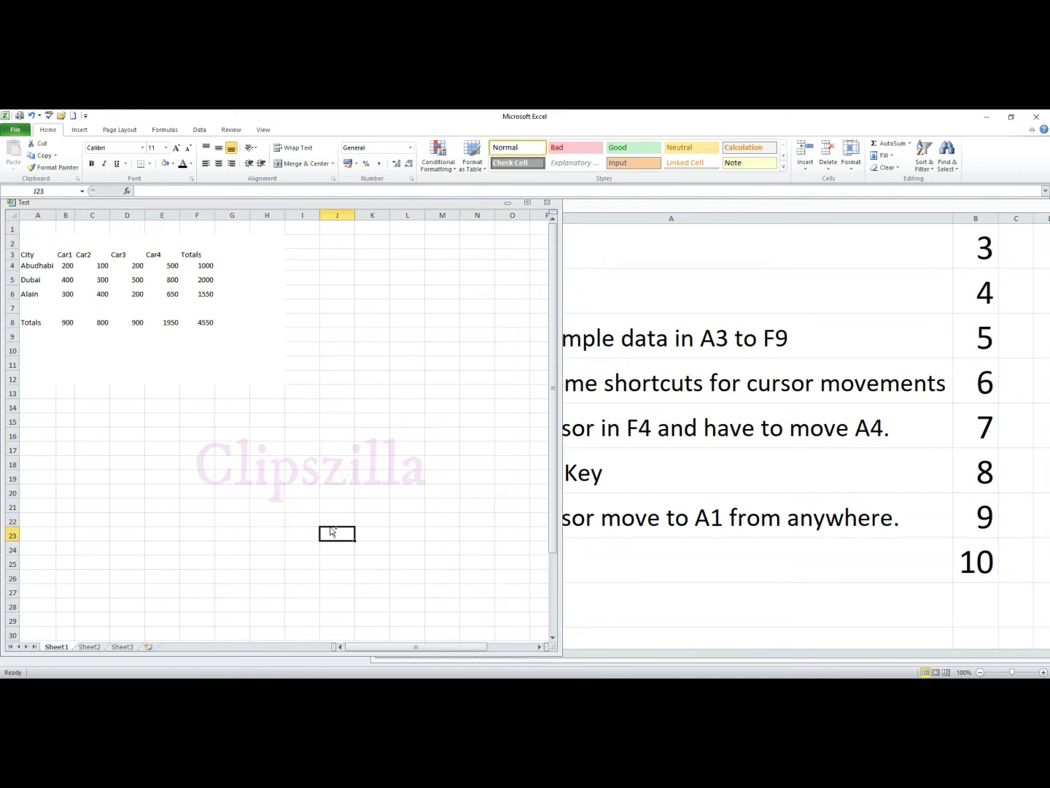
key("ctrl+Home")
left_click(98, 534)
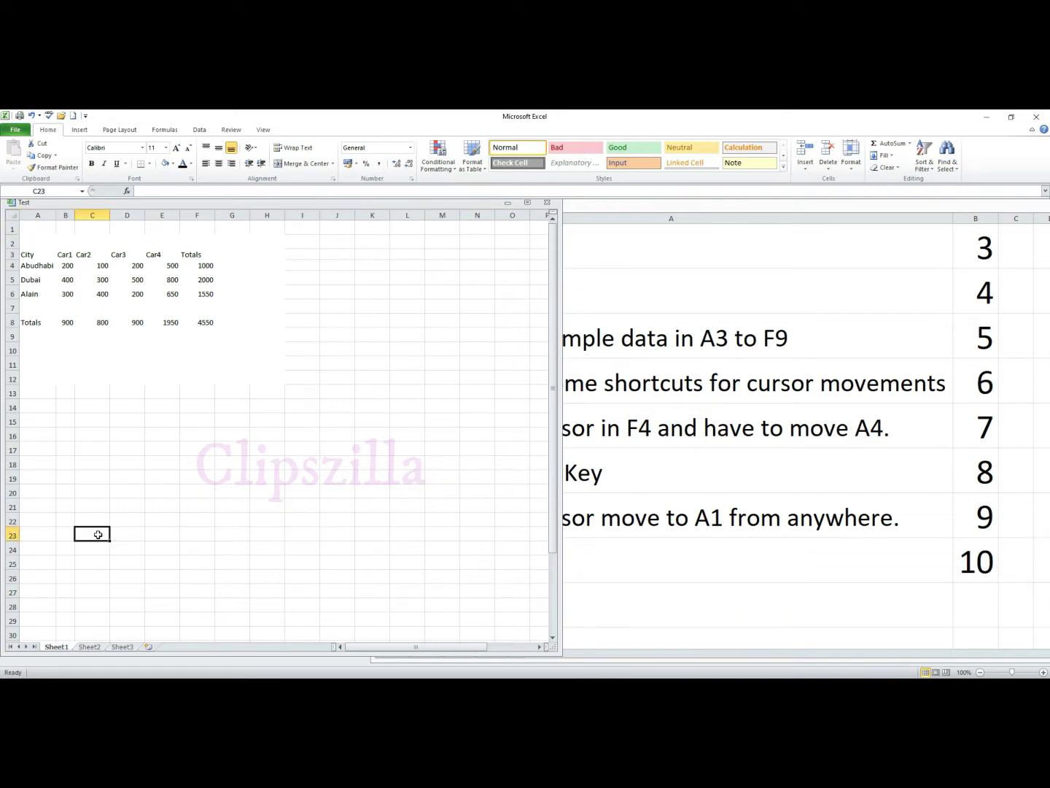
key("ctrl+Home")
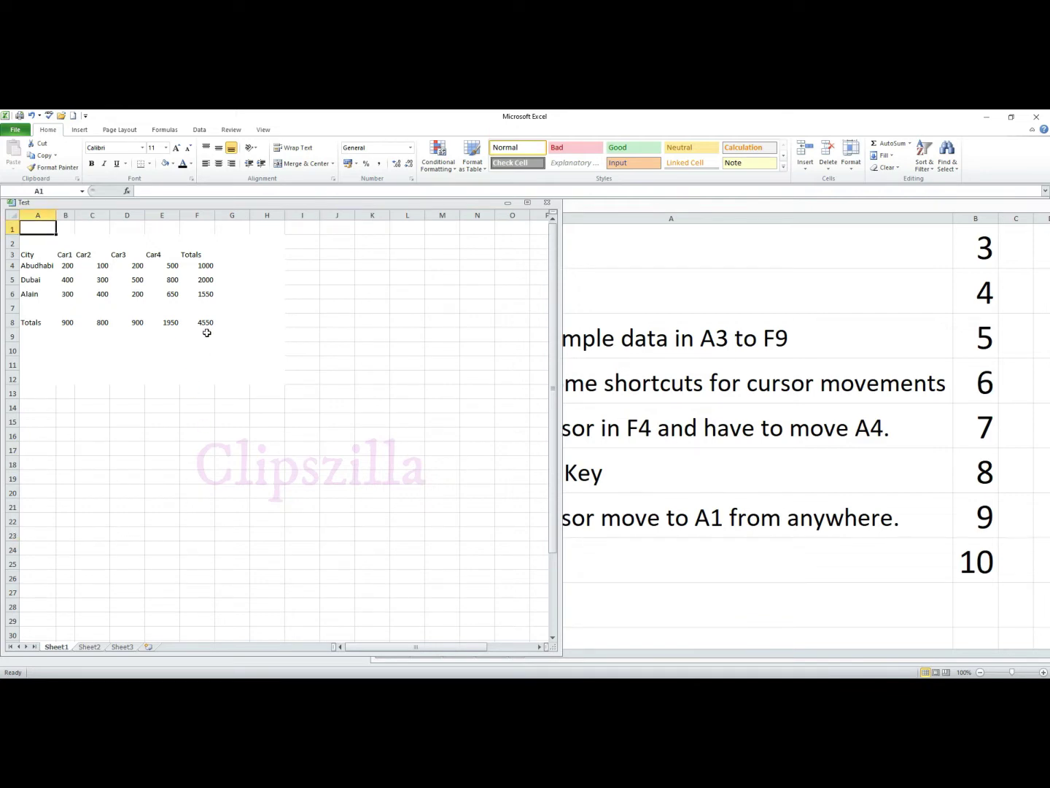
Step: Jump back to A1 with Ctrl+Home from the grand total cell F8 and nearby cells
left_click(206, 333)
left_click(207, 323)
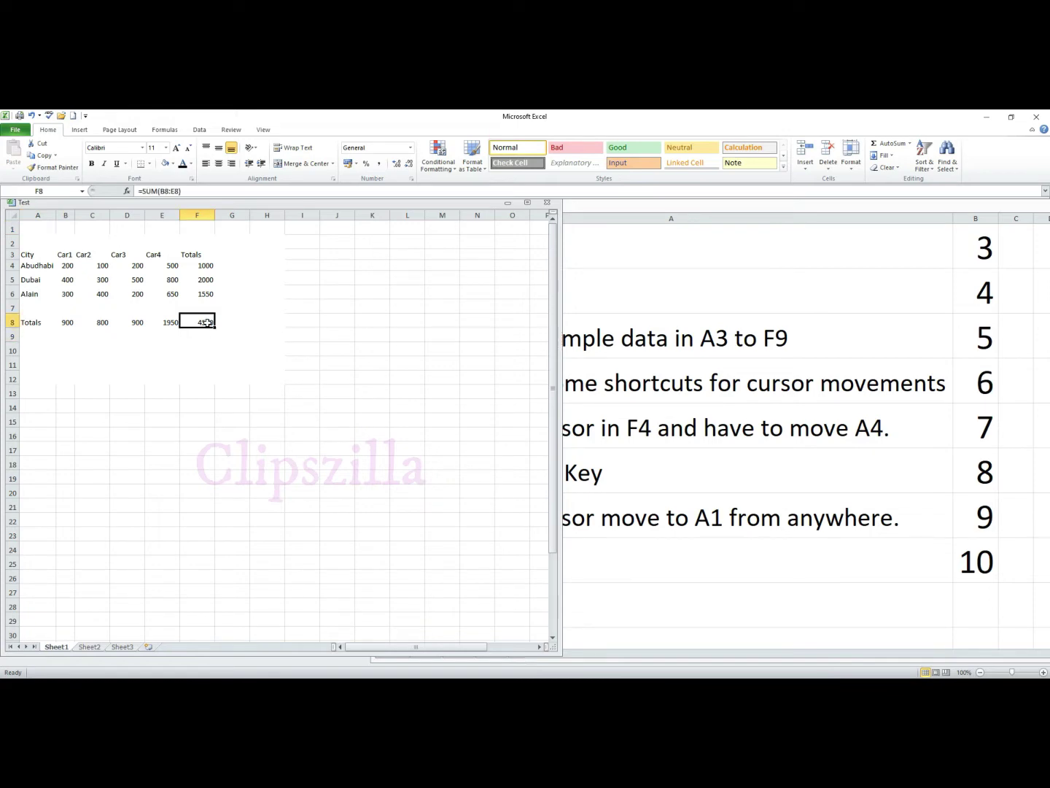
left_click(230, 364)
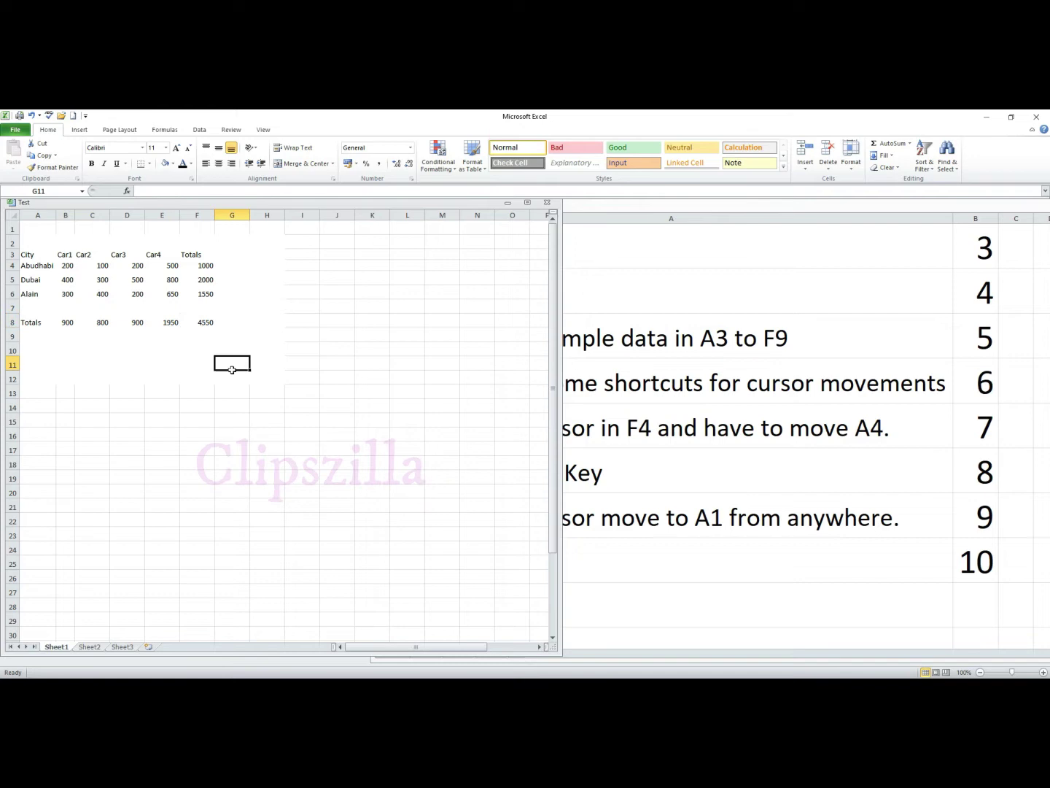
left_click(337, 323)
key("ctrl+Home")
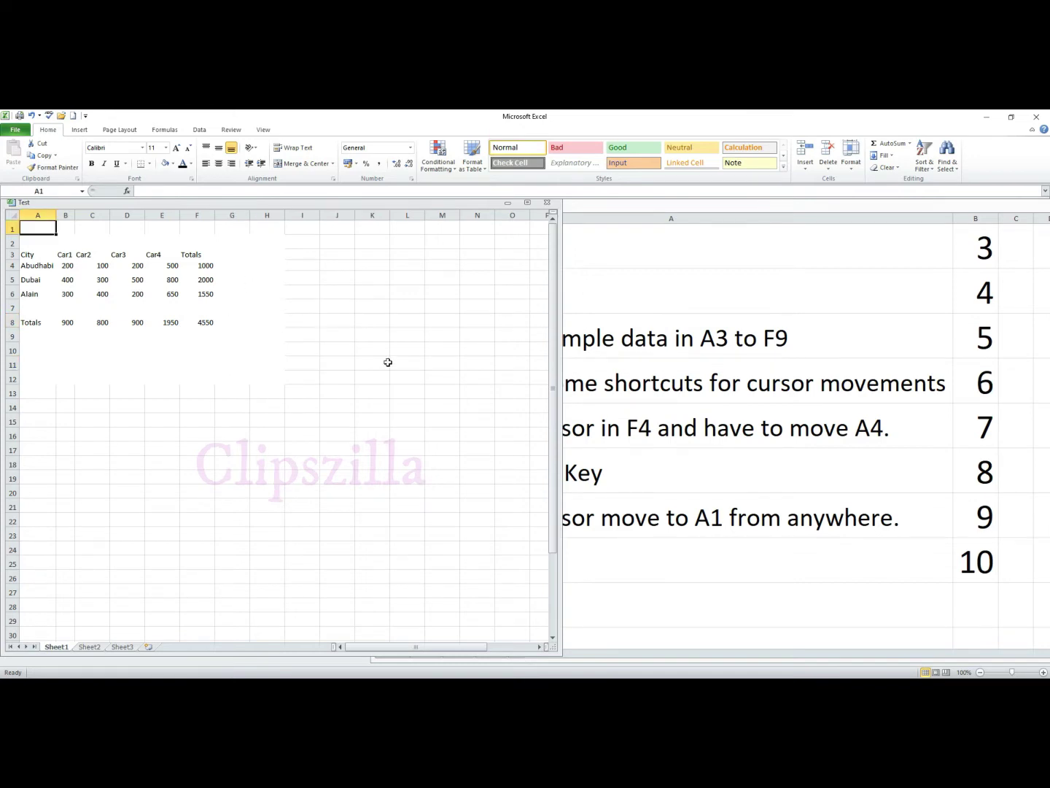
left_click(205, 316)
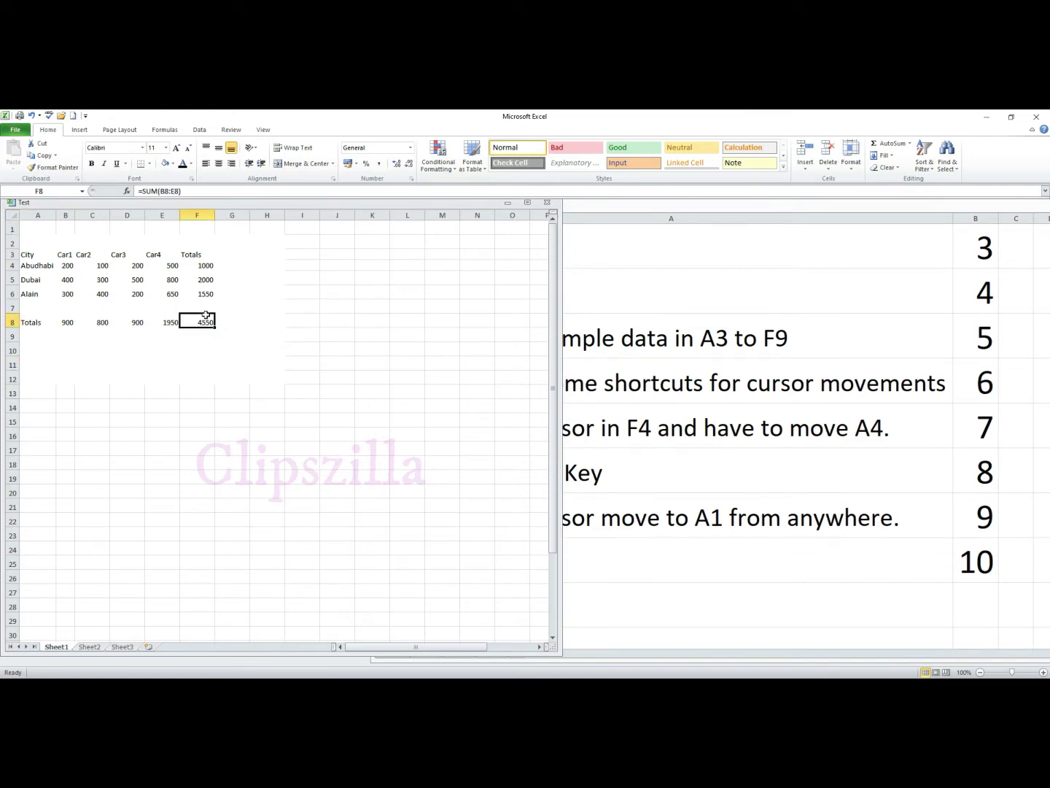
key("ctrl+Home")
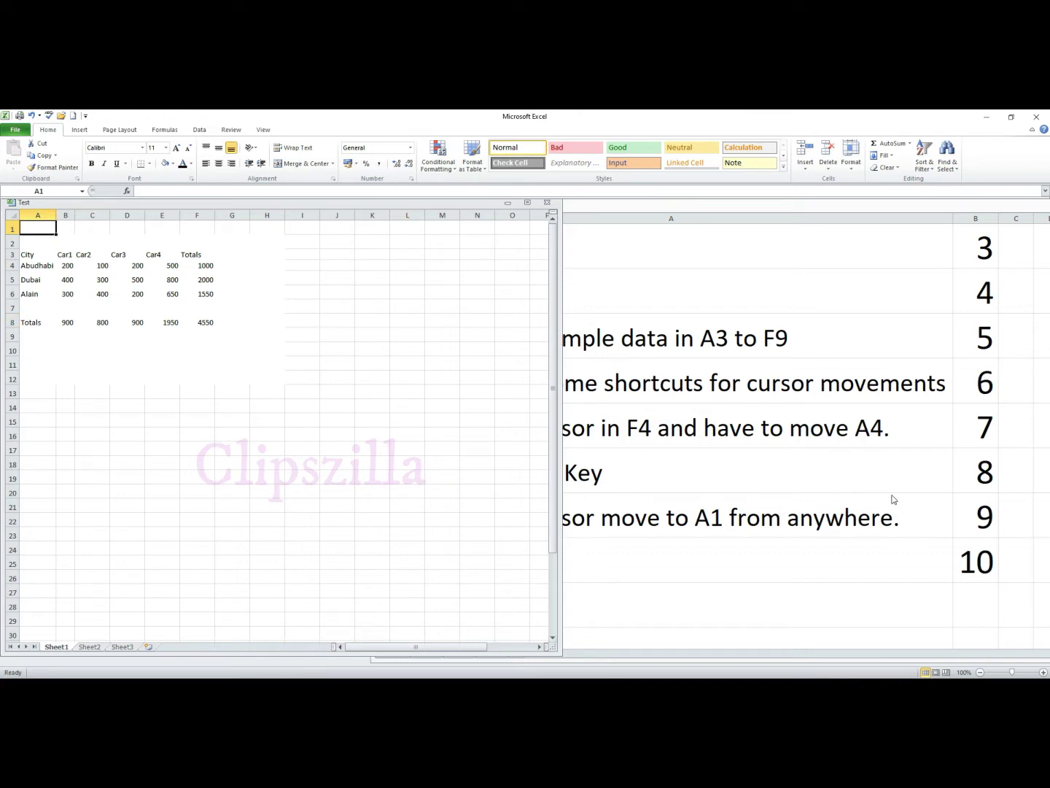
left_click(896, 492)
Step: Number notes 11 and 12 in column B of Book1
scroll(943, 613, "down", 2)
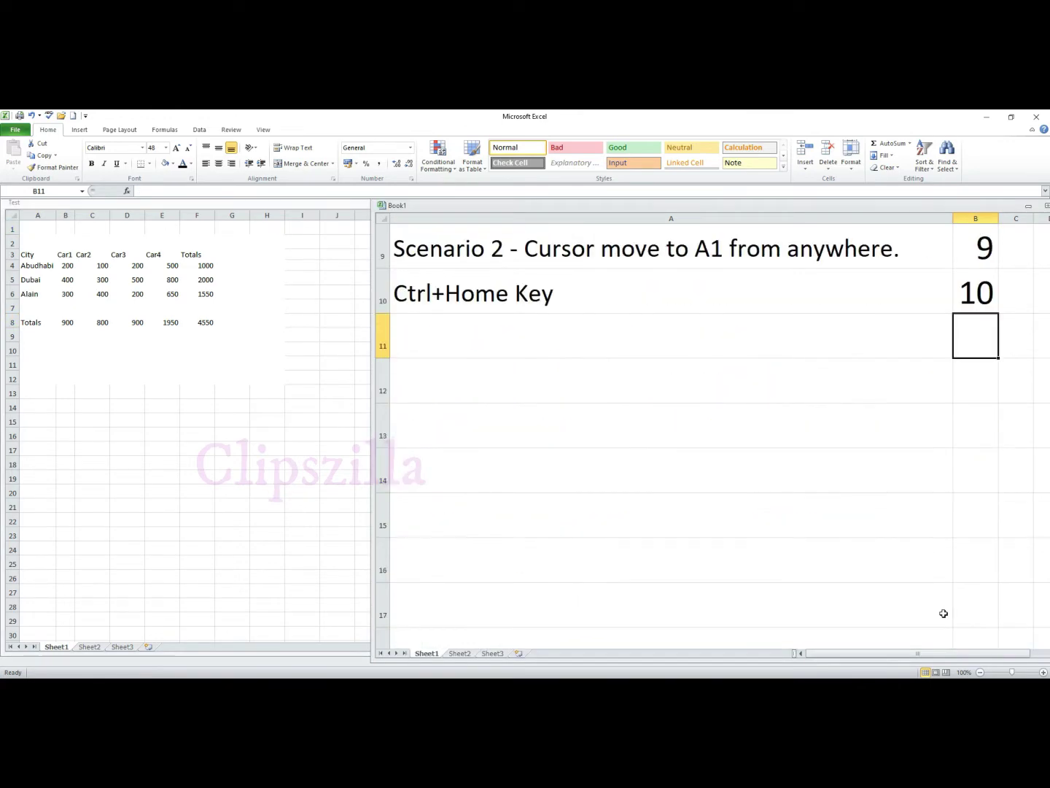
type("11")
key("Return")
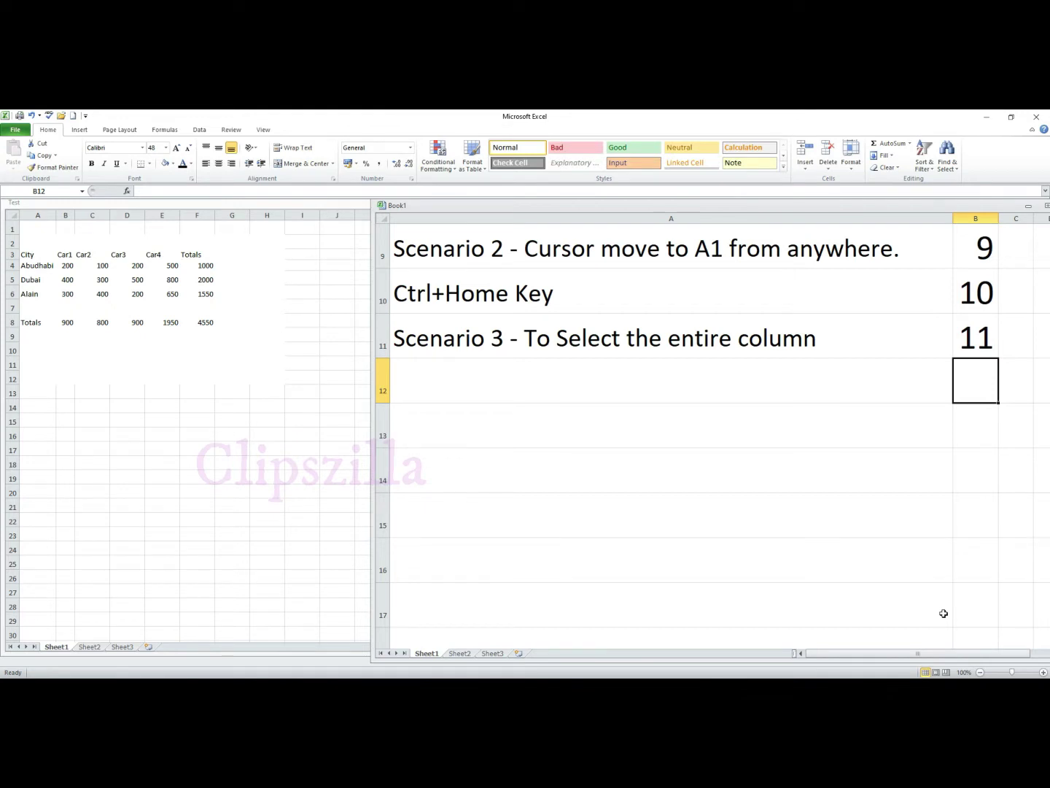
type("12")
key("Return")
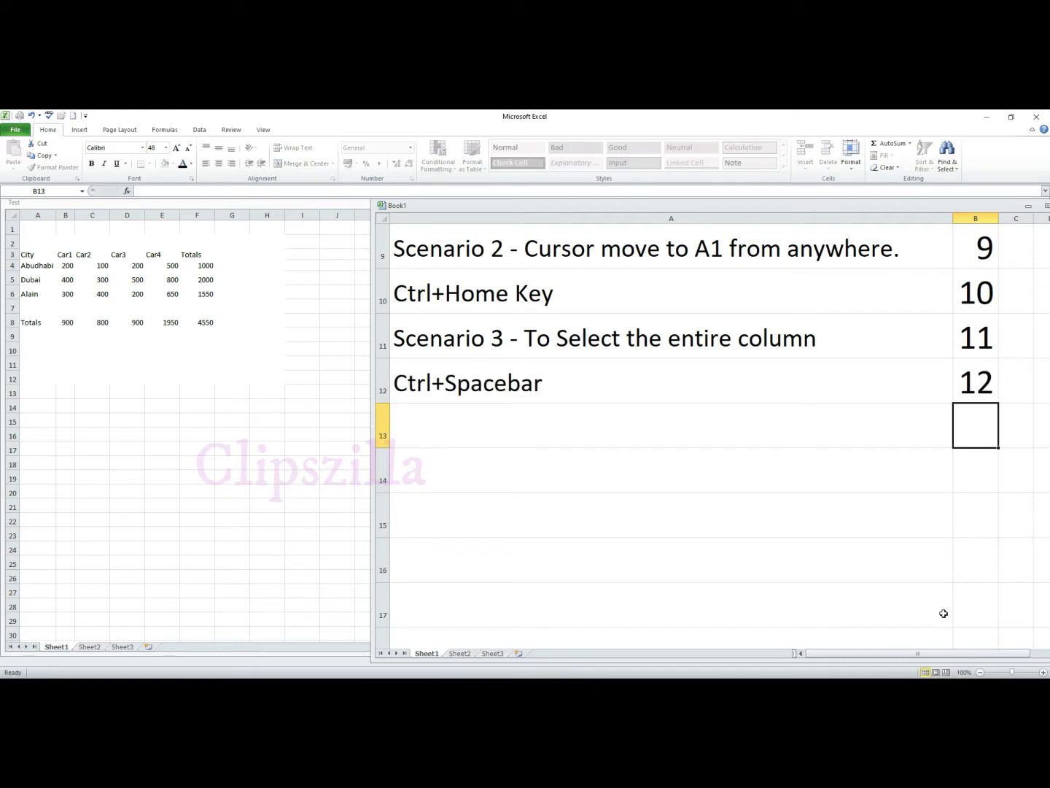
Step: Select whole columns G, J, L and B in Test using Ctrl+Spacebar
left_click(219, 454)
left_click(223, 438)
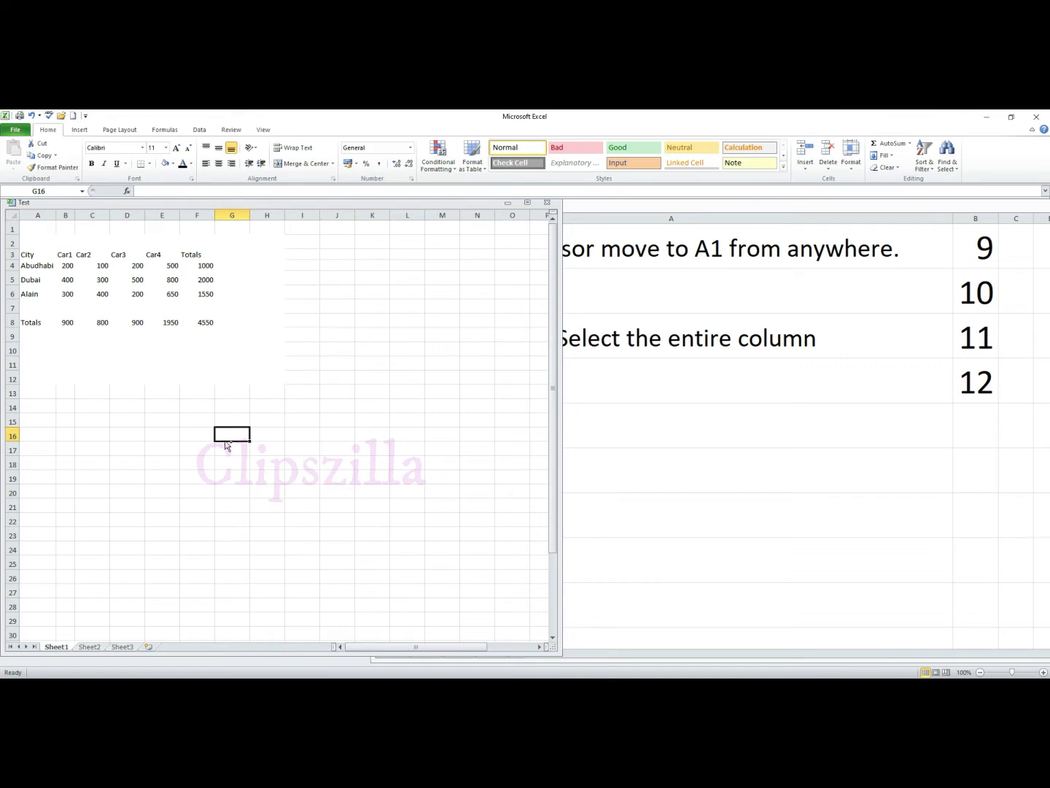
key("ctrl+space")
left_click(334, 426)
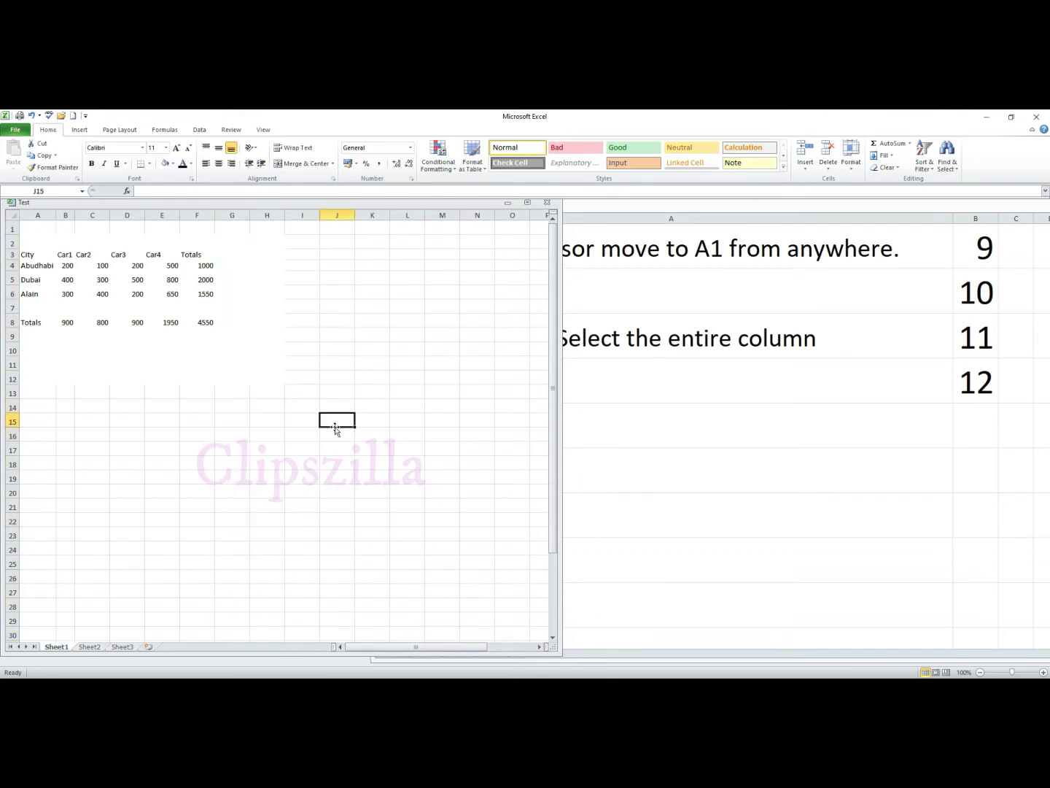
key("ctrl+space")
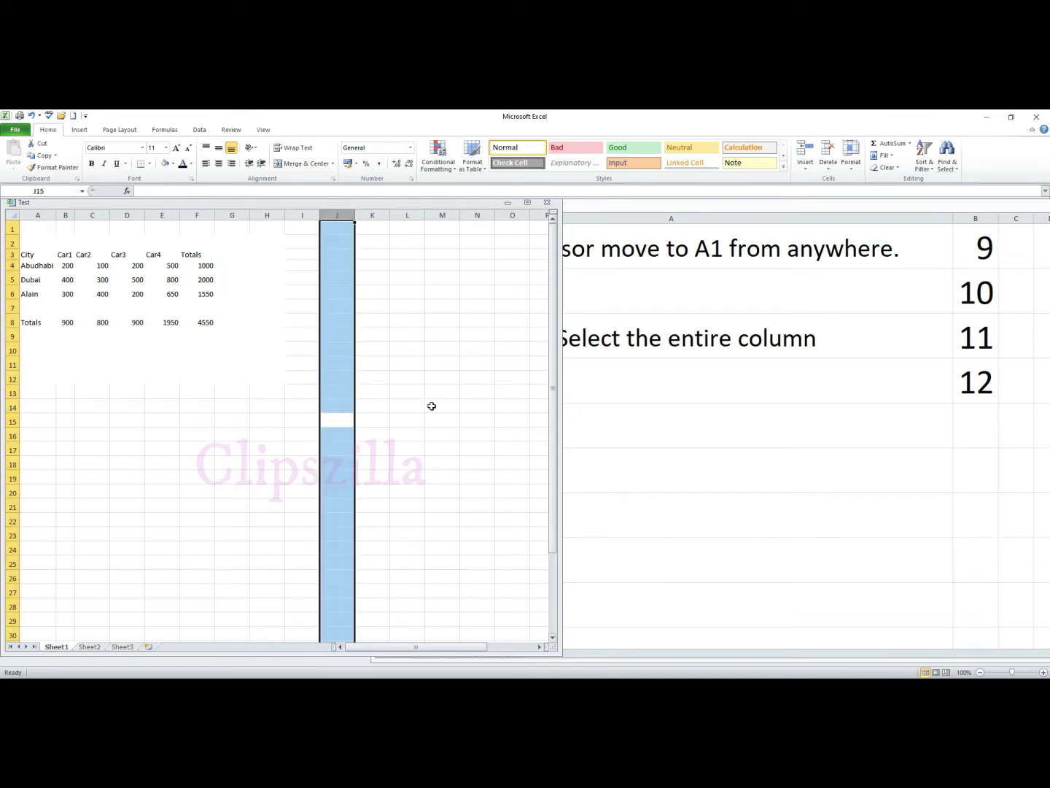
left_click(421, 409)
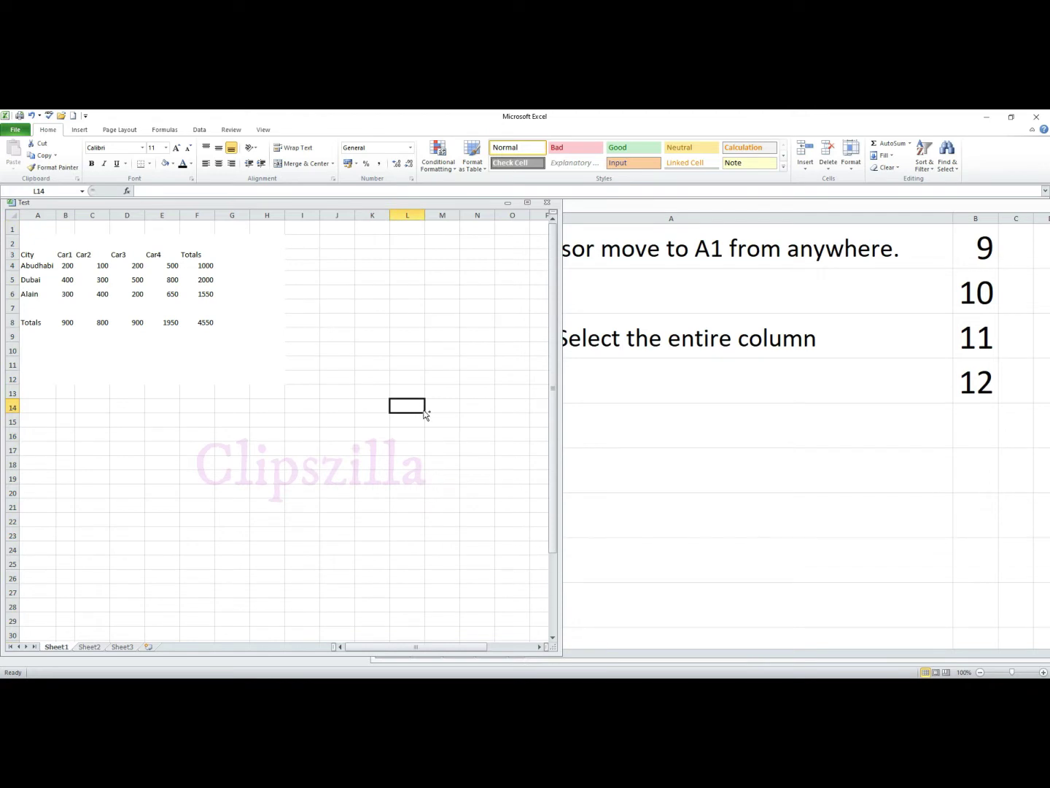
key("ctrl+space")
left_click(59, 420)
key("ctrl+space")
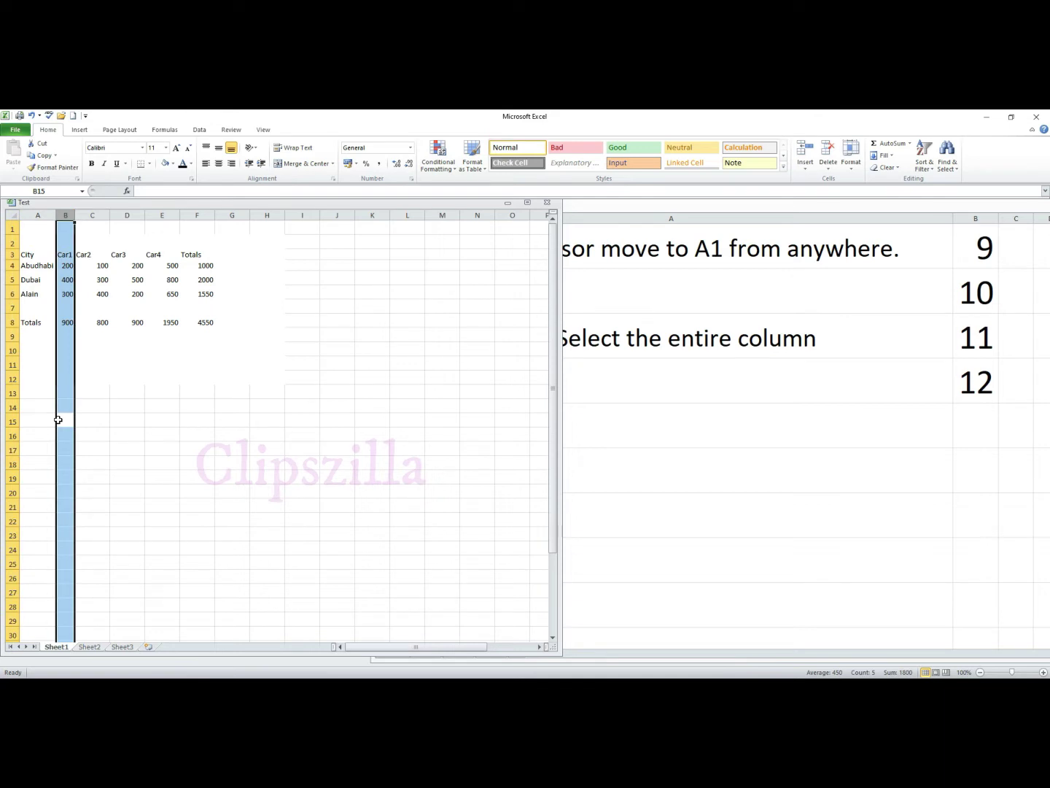
Step: Number note 13 in cell B13 of Book1
left_click(774, 424)
type("13")
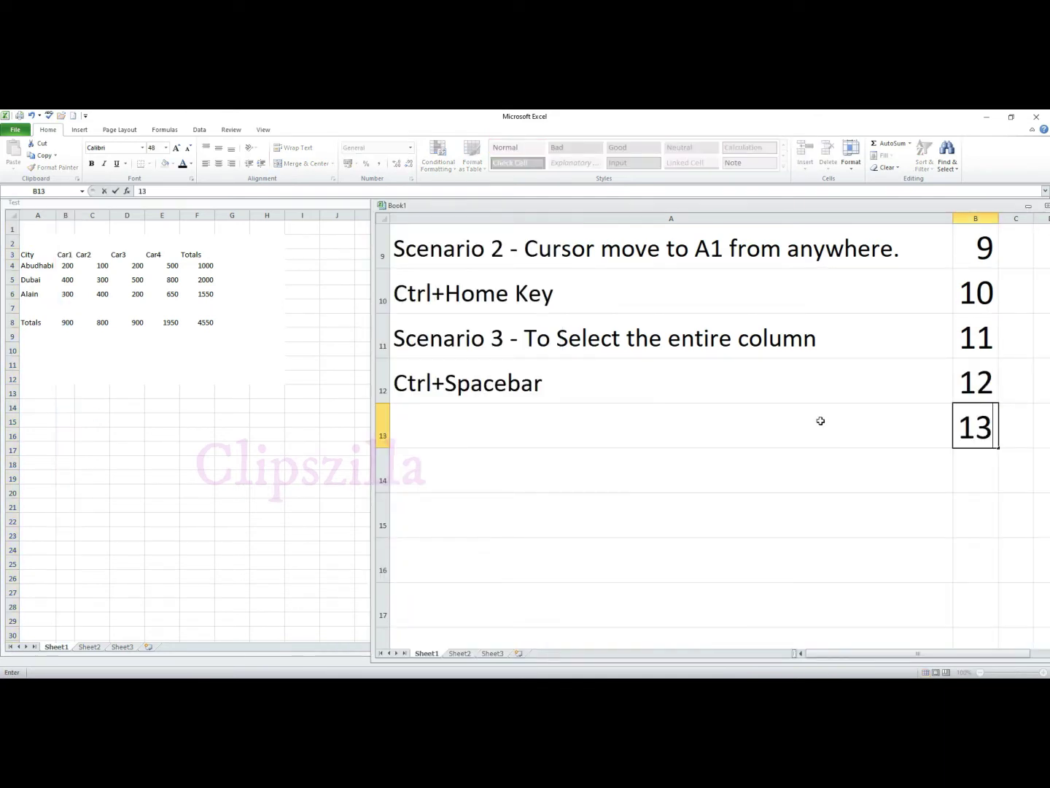
key("Return")
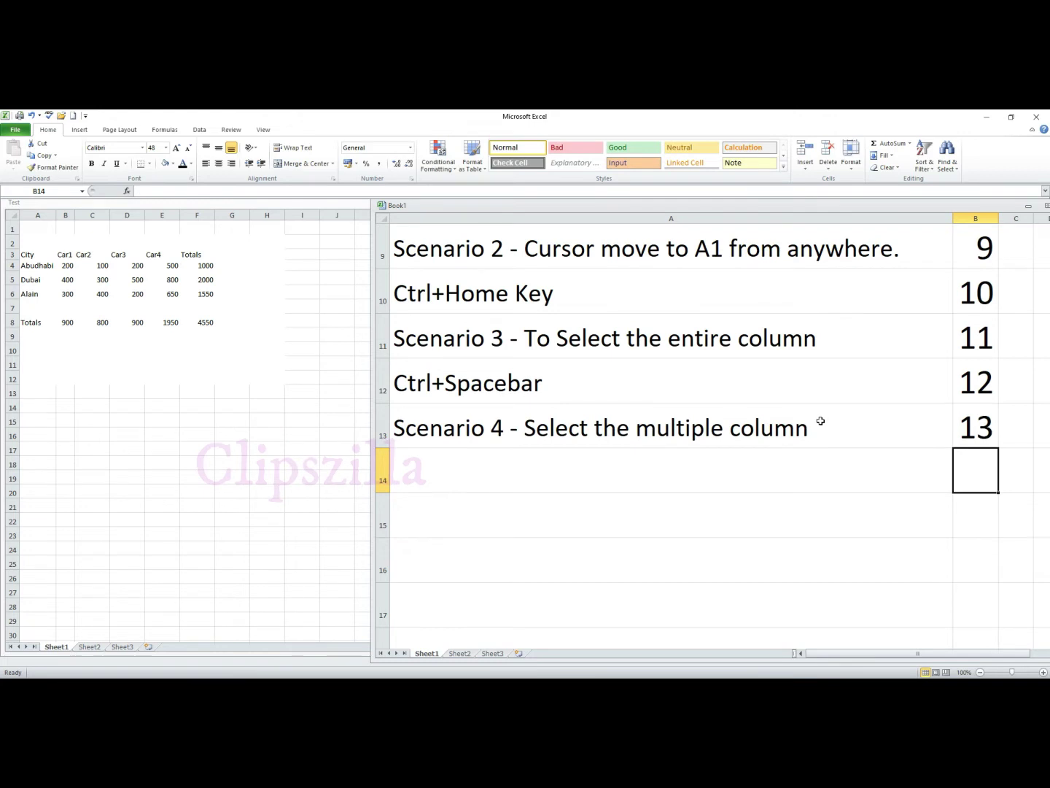
Step: Number note 14 in B14, then select whole columns E through I in Test
type("14")
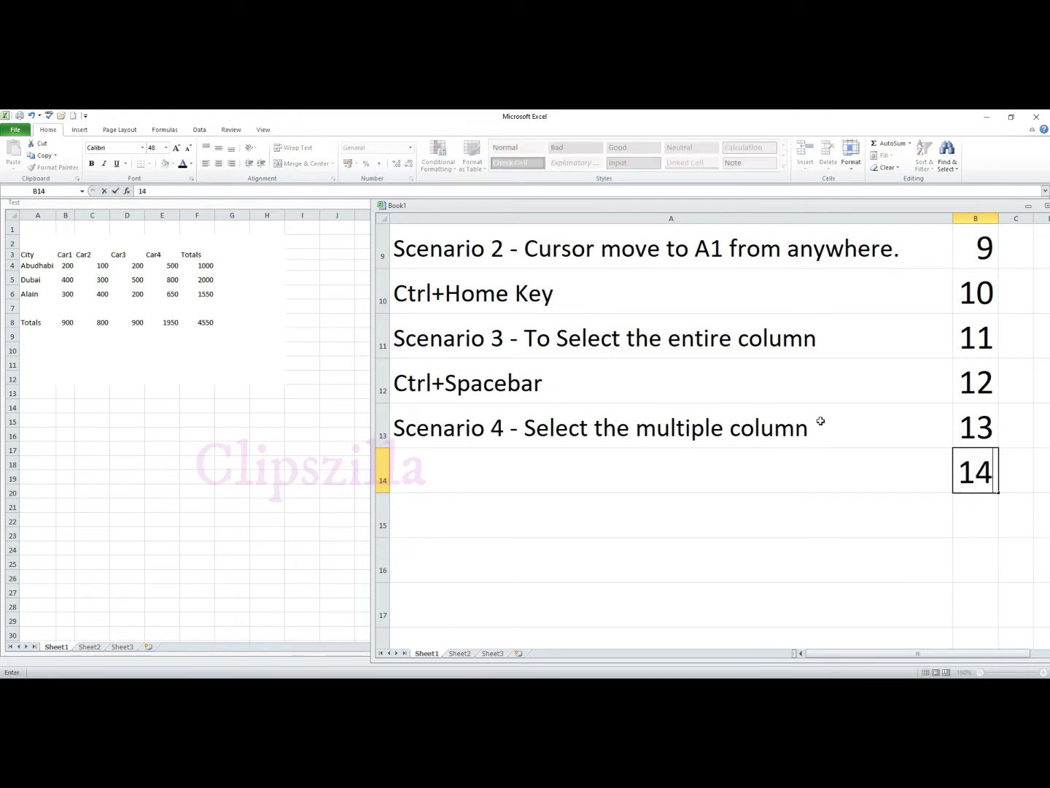
key("Return")
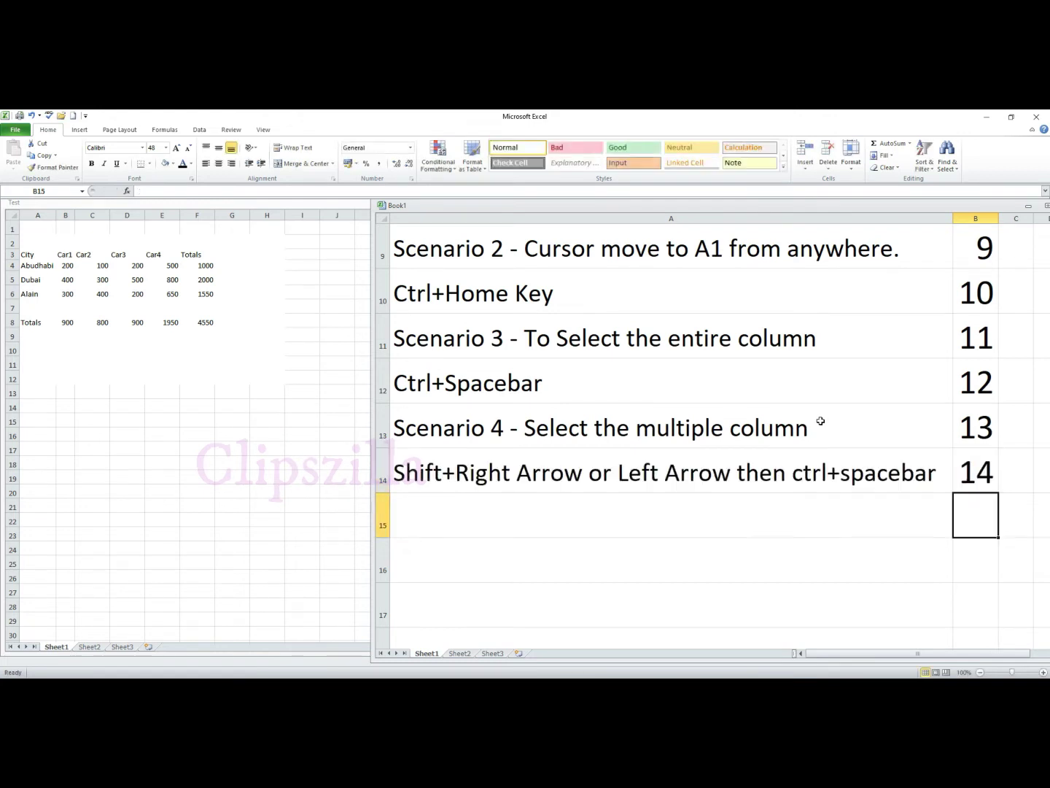
left_click(161, 428)
left_click(162, 418)
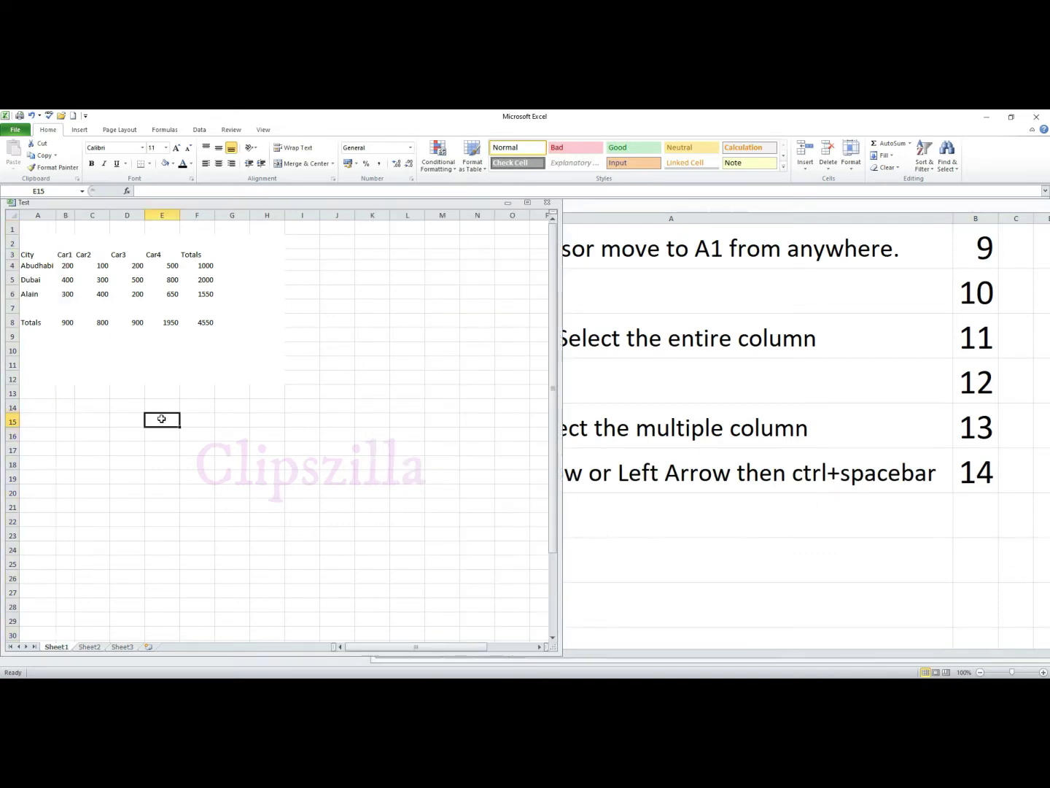
key("Right")
key("Left")
key("shift+Right")
key("shift+Right")
key("shift+Right")
key("shift+Right")
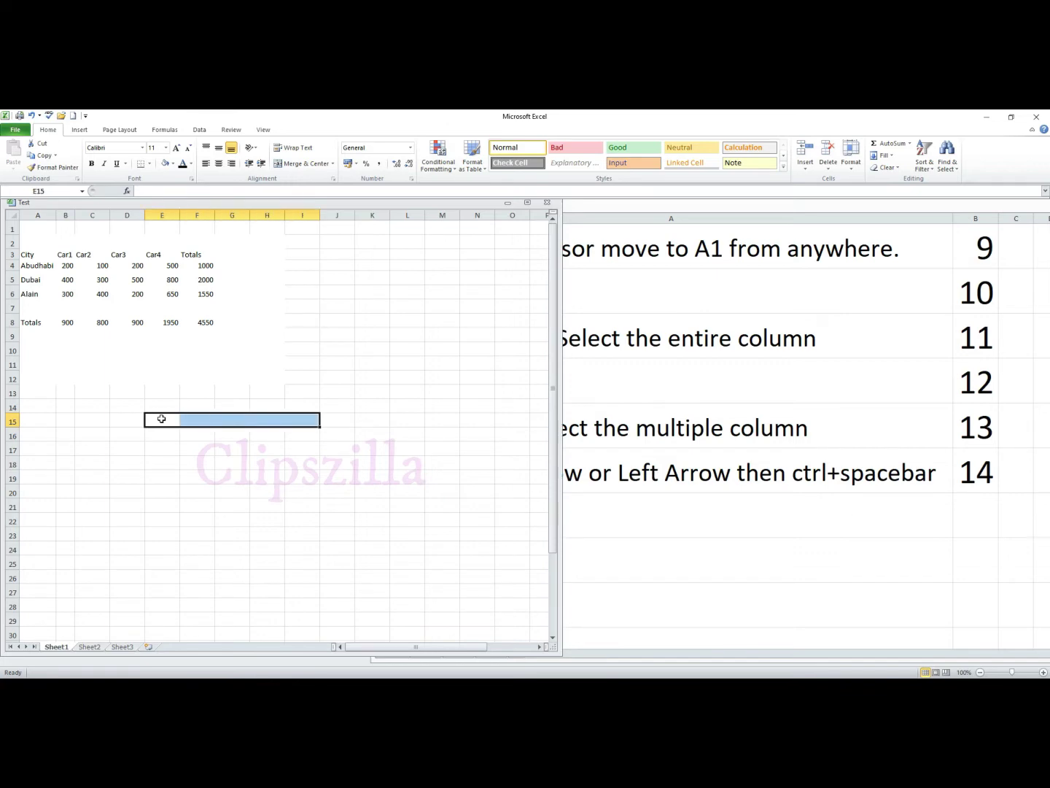
key("ctrl+space")
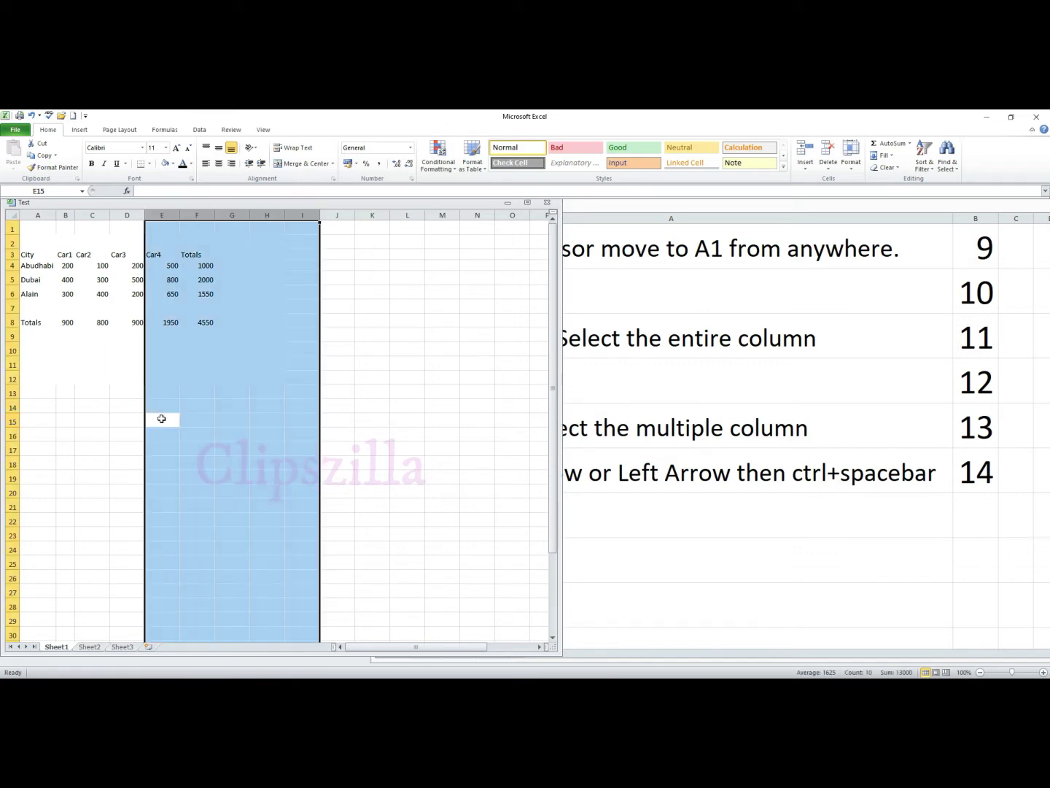
Step: Select whole columns B through H, starting from B15, with Shift+Right Arrow and Ctrl+Spacebar
left_click(341, 418)
key("Home")
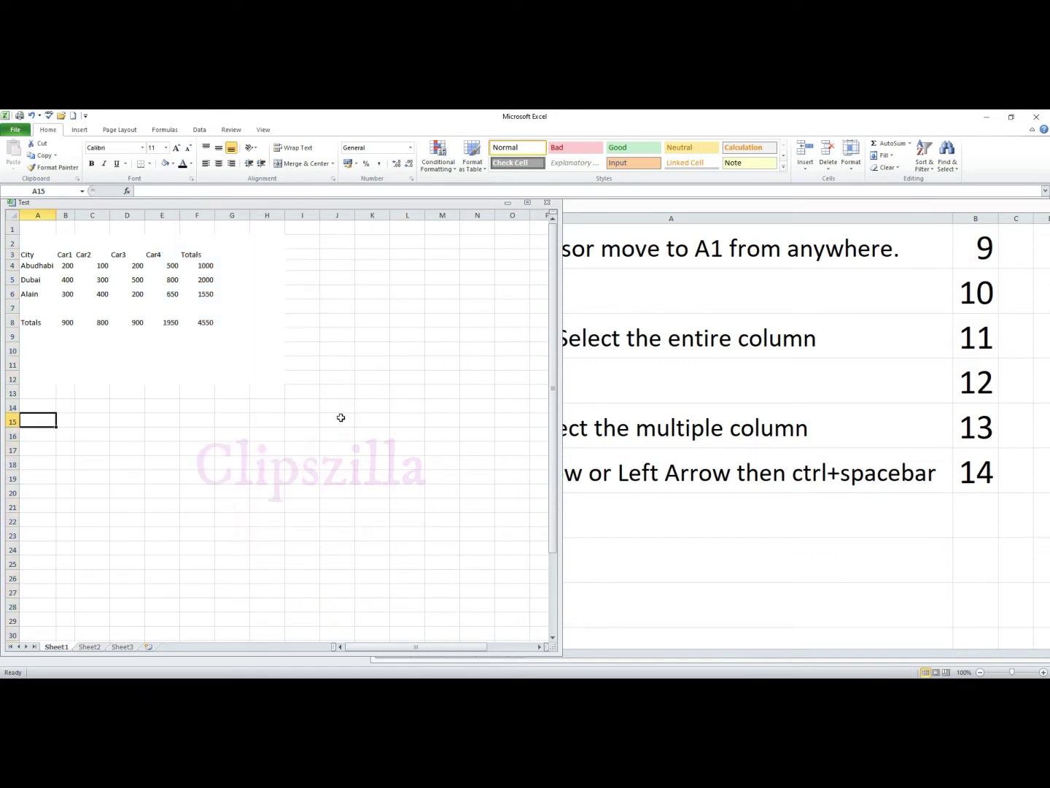
key("Right")
key("shift+Right")
key("shift+Right")
key("shift+Right")
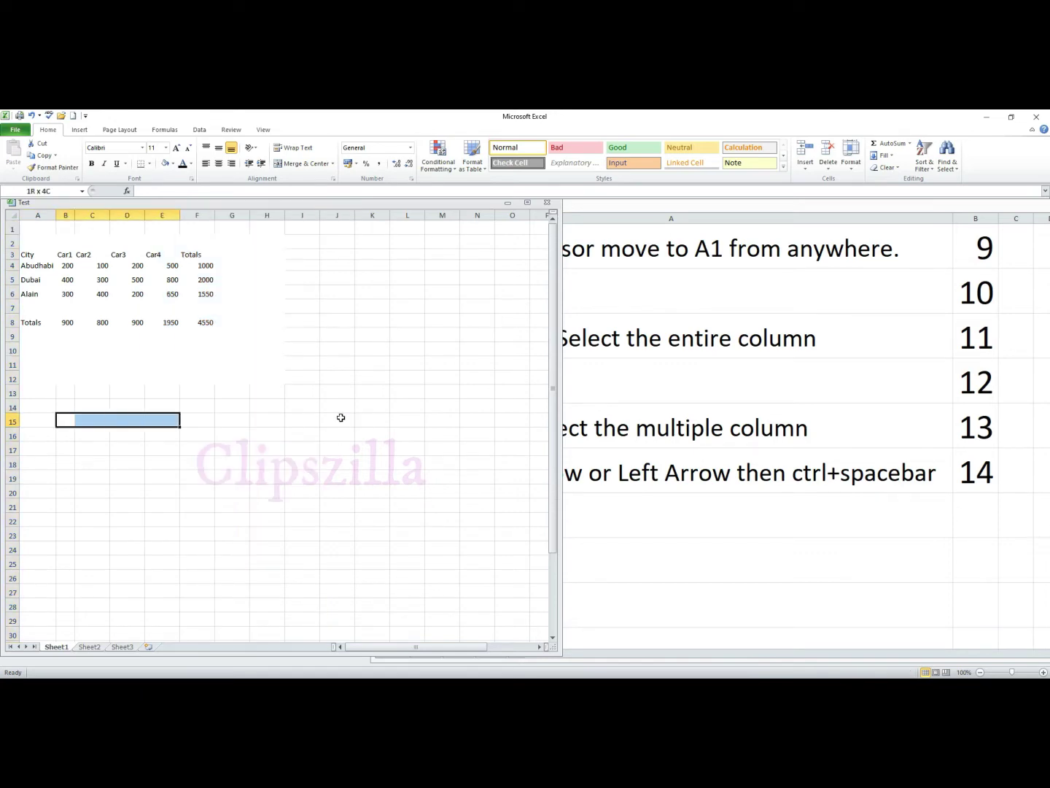
key("shift+Right")
key("shift+Right")
key("shift+Right")
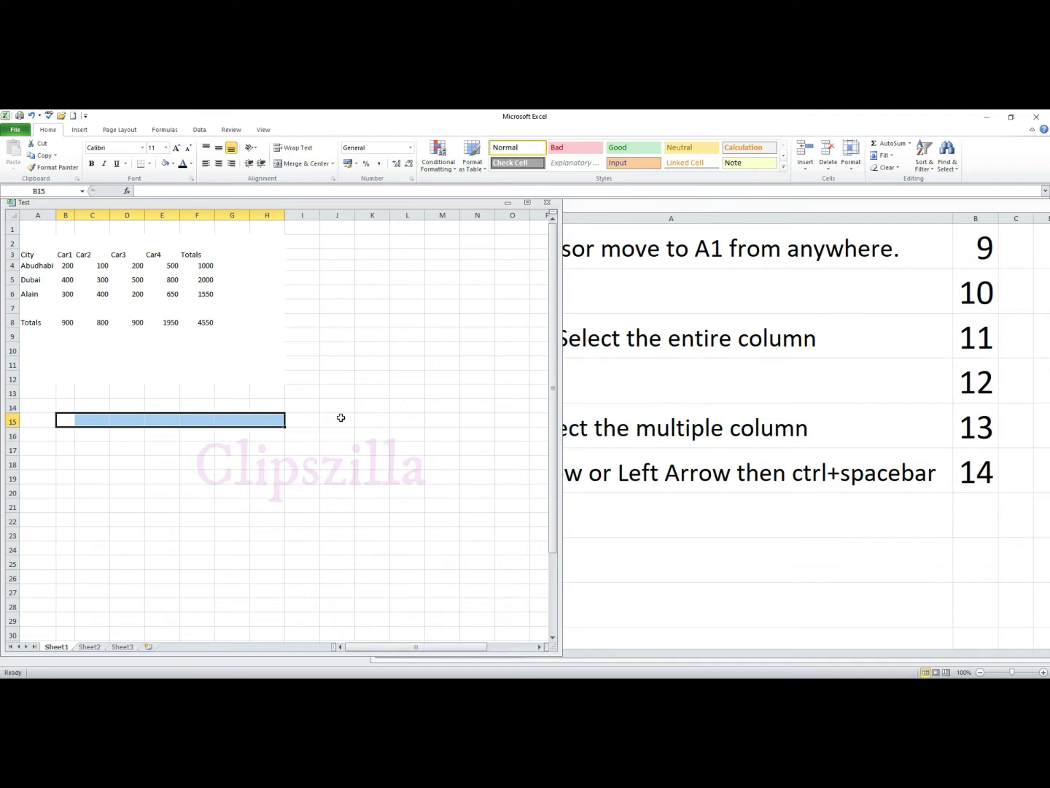
key("ctrl+space")
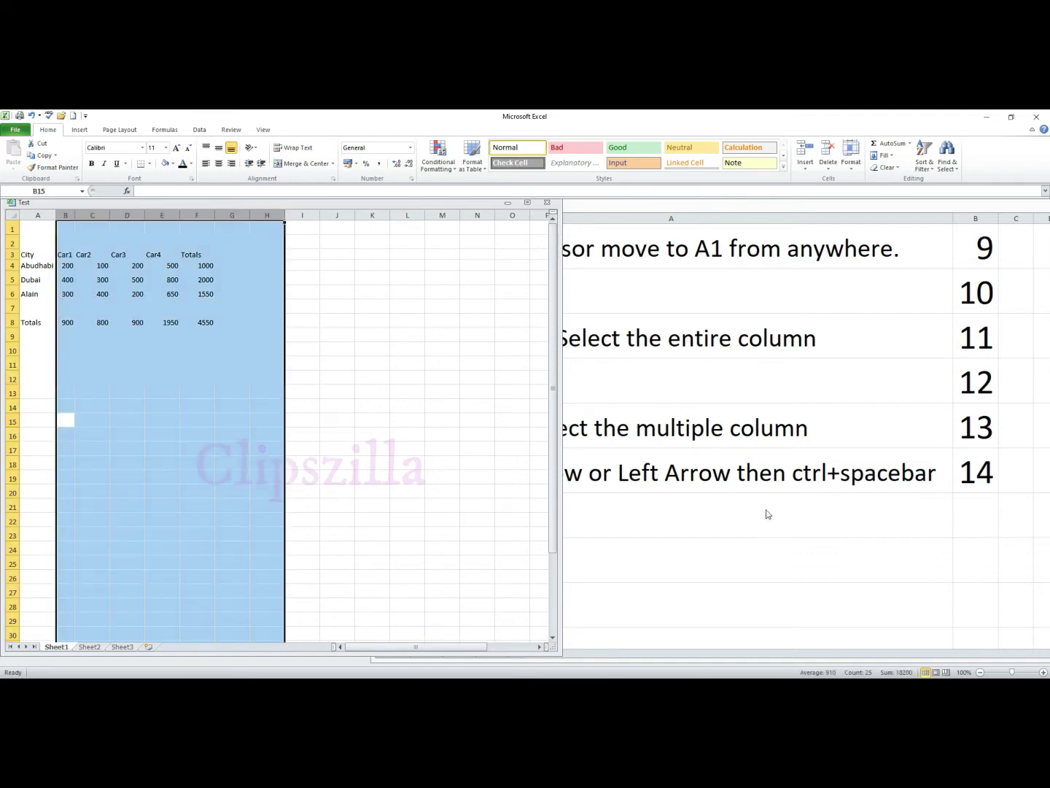
Step: Number notes 15 and 16 in B15:B16 of Book1
left_click(875, 502)
type("15")
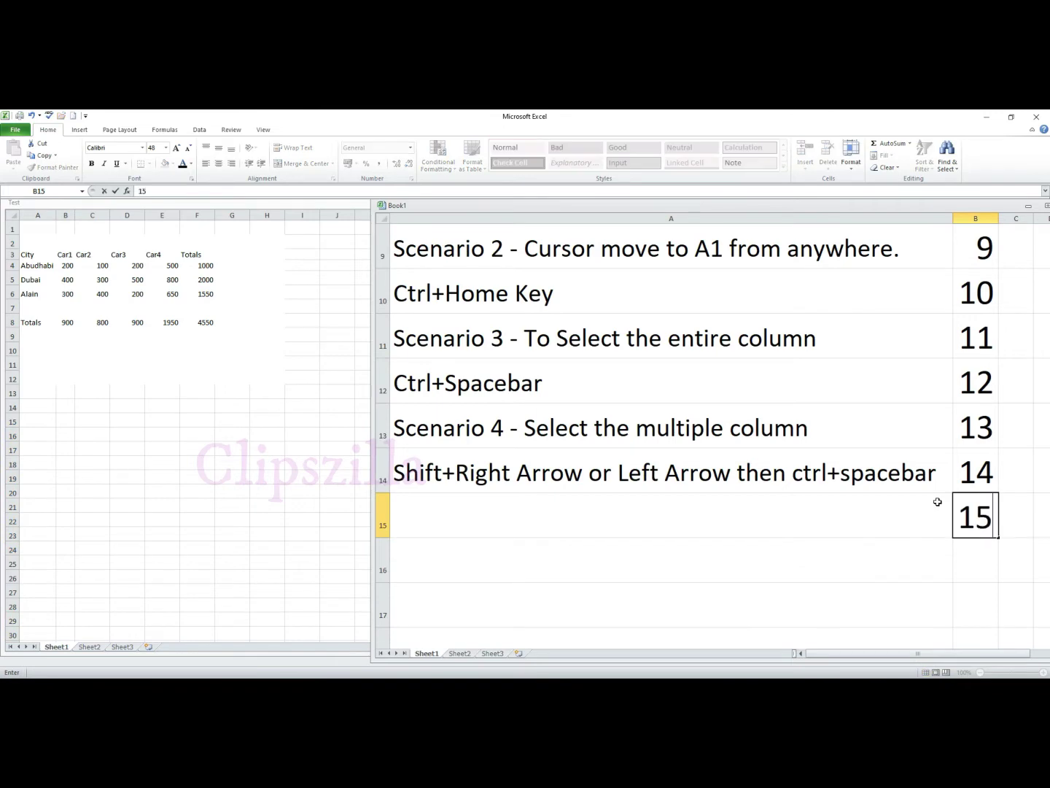
key("Return")
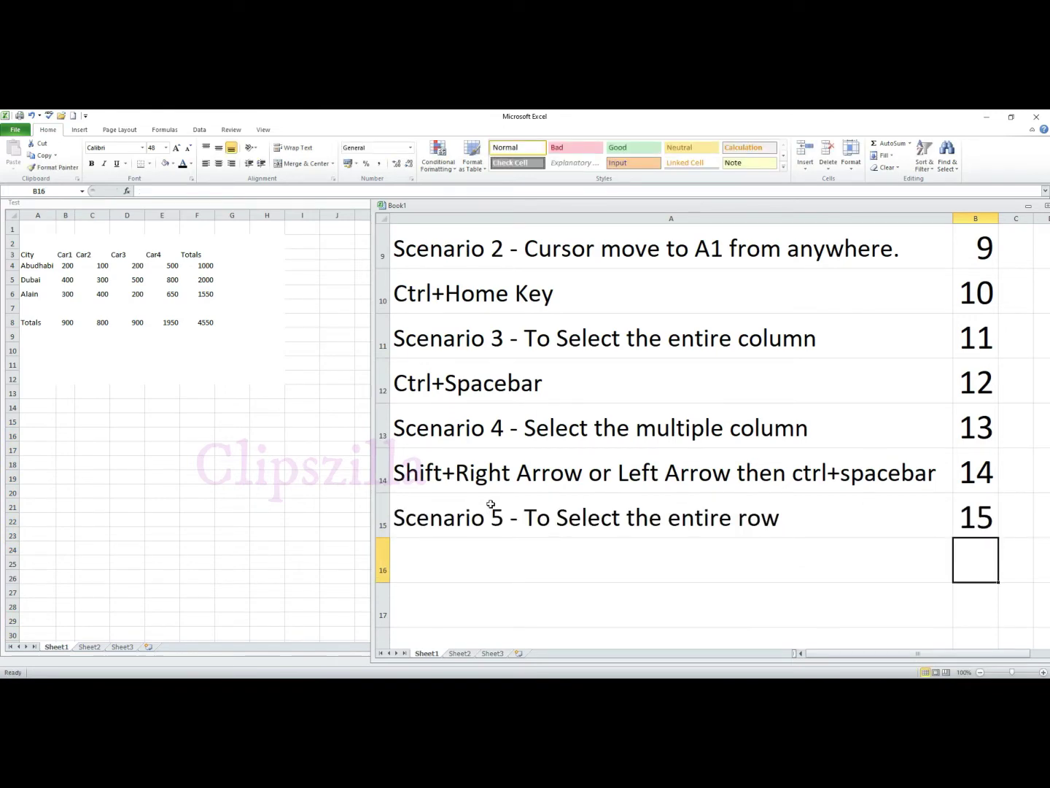
type("16")
key("Return")
type("Shift+Spacebar")
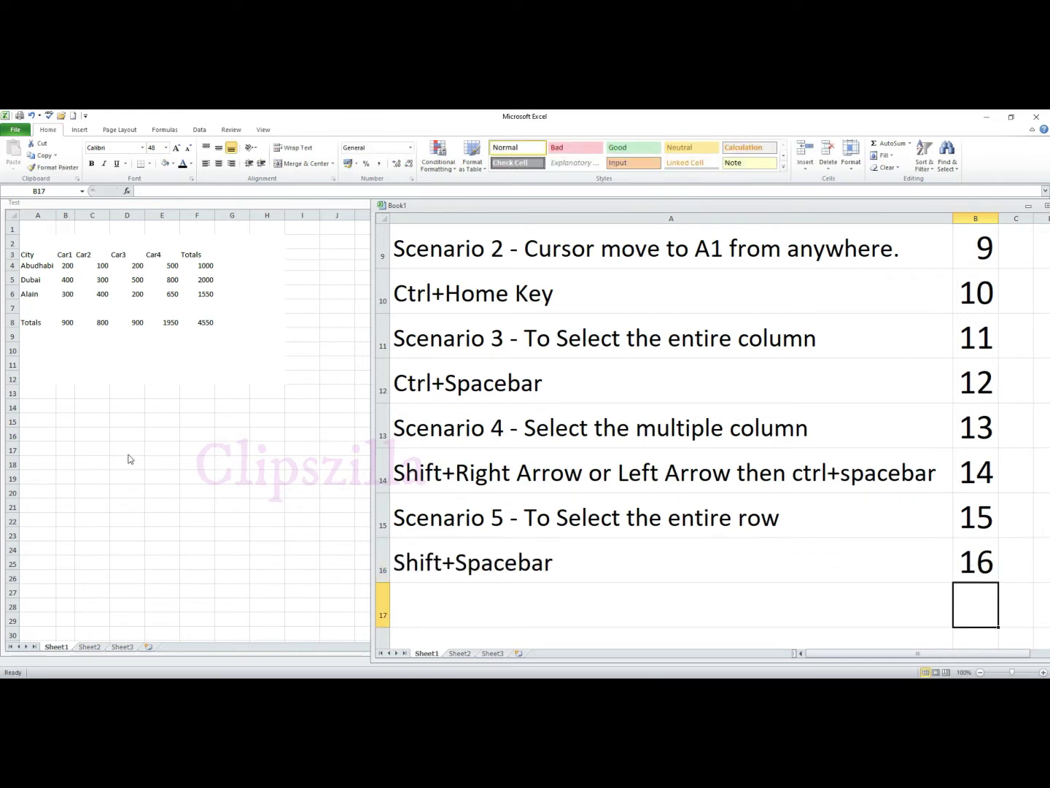
Step: Select entire row 15 and the Dubai row 5 in Test with Shift+Spacebar
left_click(195, 422)
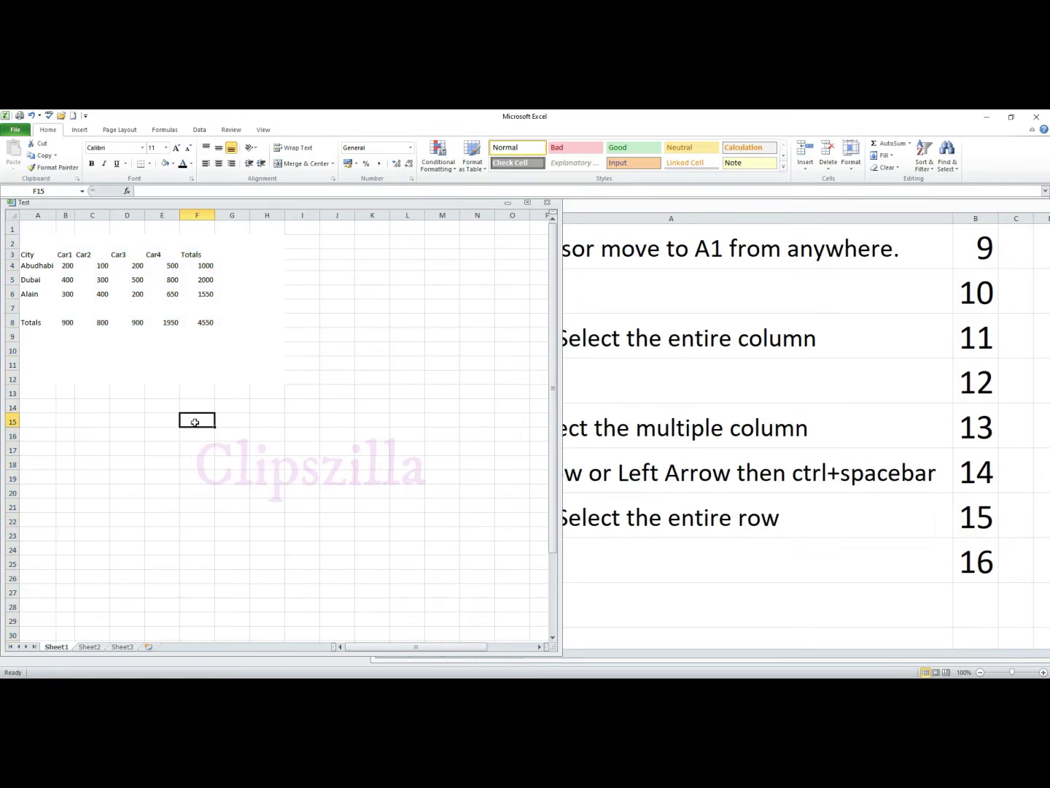
key("shift+space")
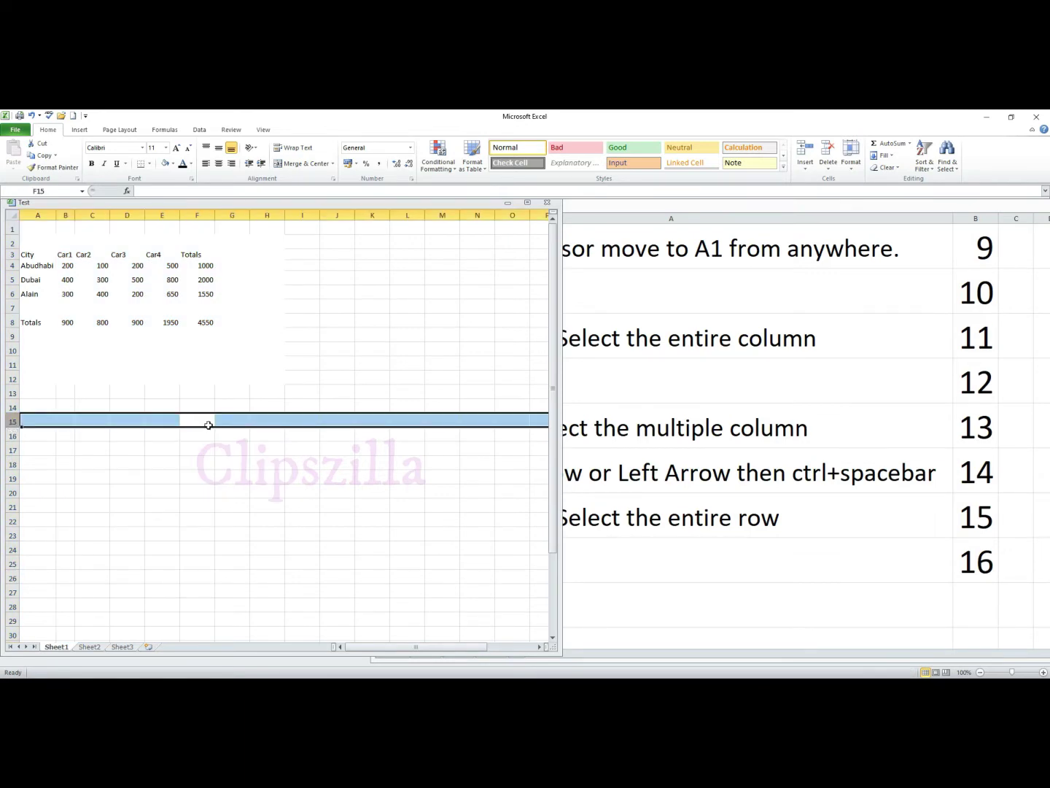
left_click(210, 434)
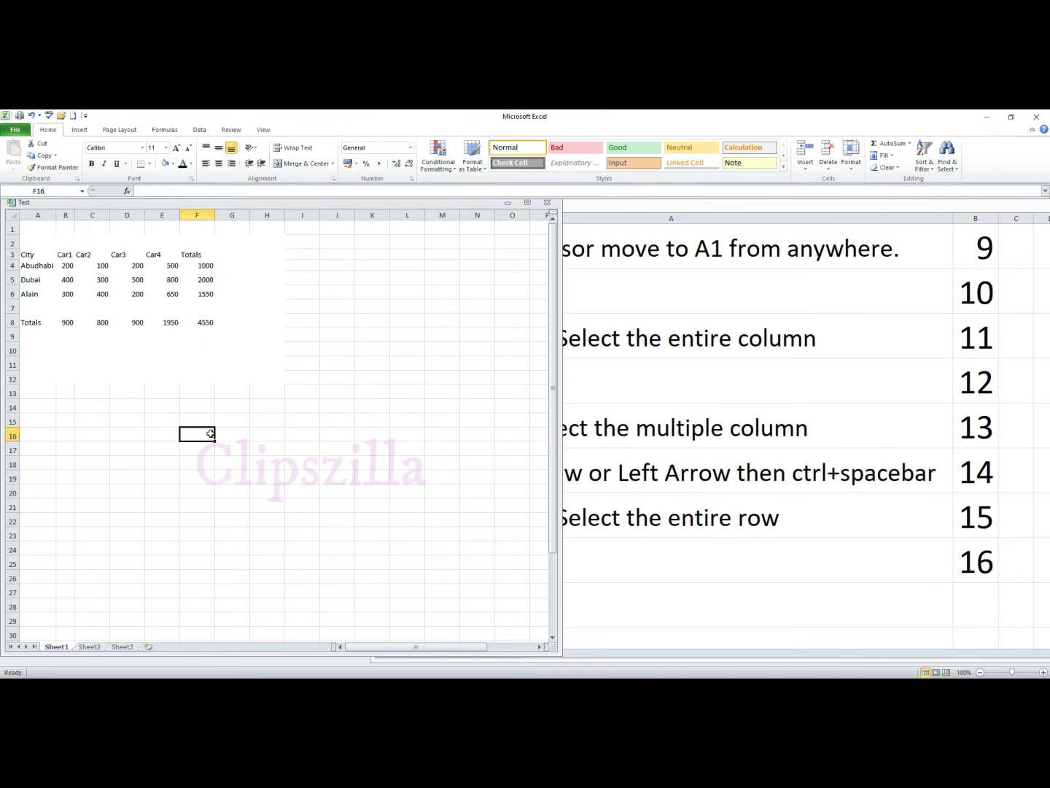
left_click(143, 281)
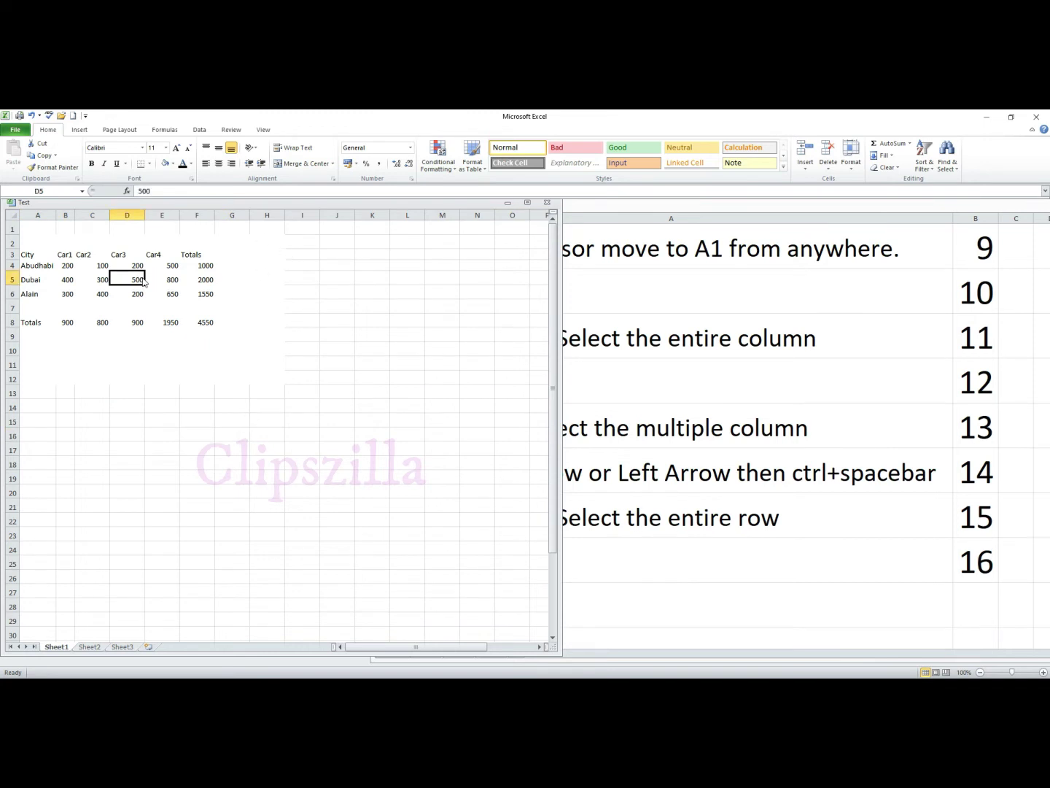
key("shift+space")
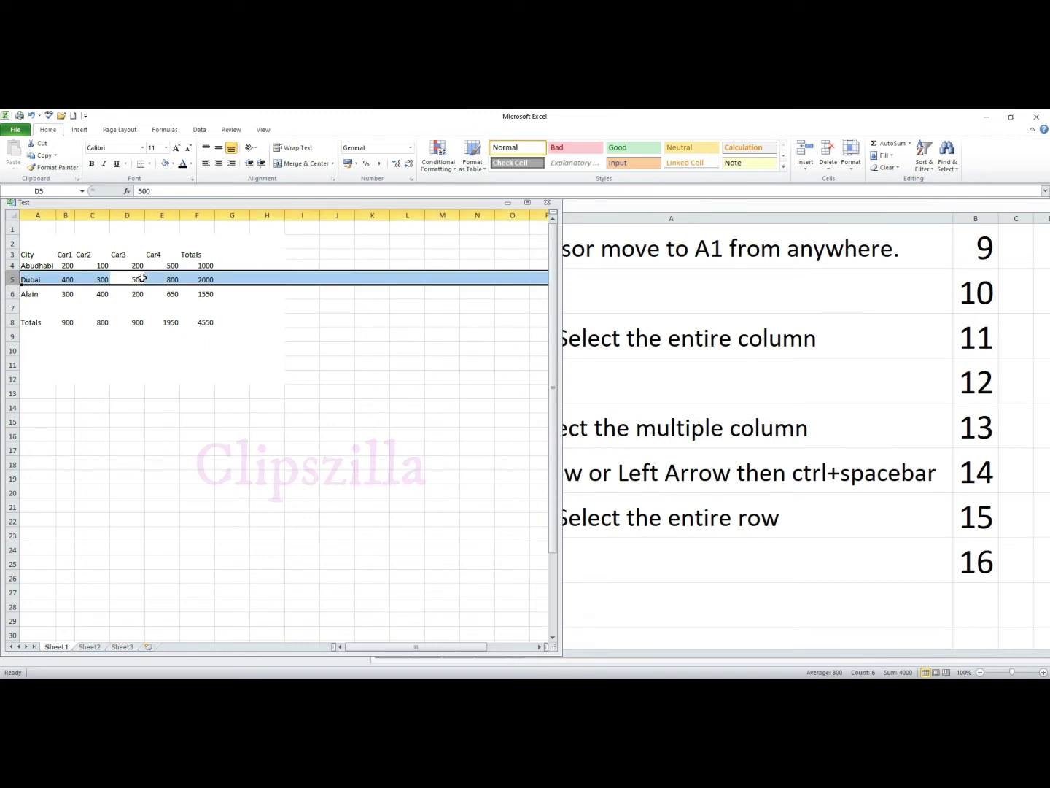
left_click(887, 567)
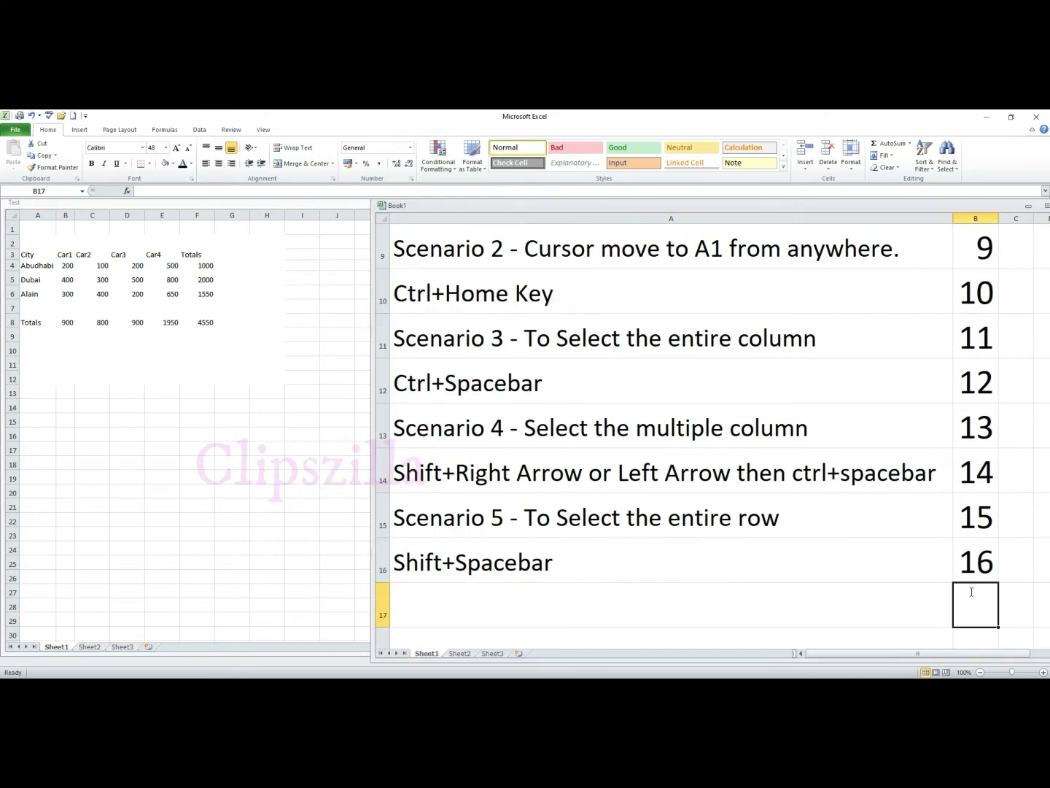
Step: Number notes 17 and 18 in B17:B18 of Book1
type("17")
key("Return")
scroll(970, 601, "down", 2)
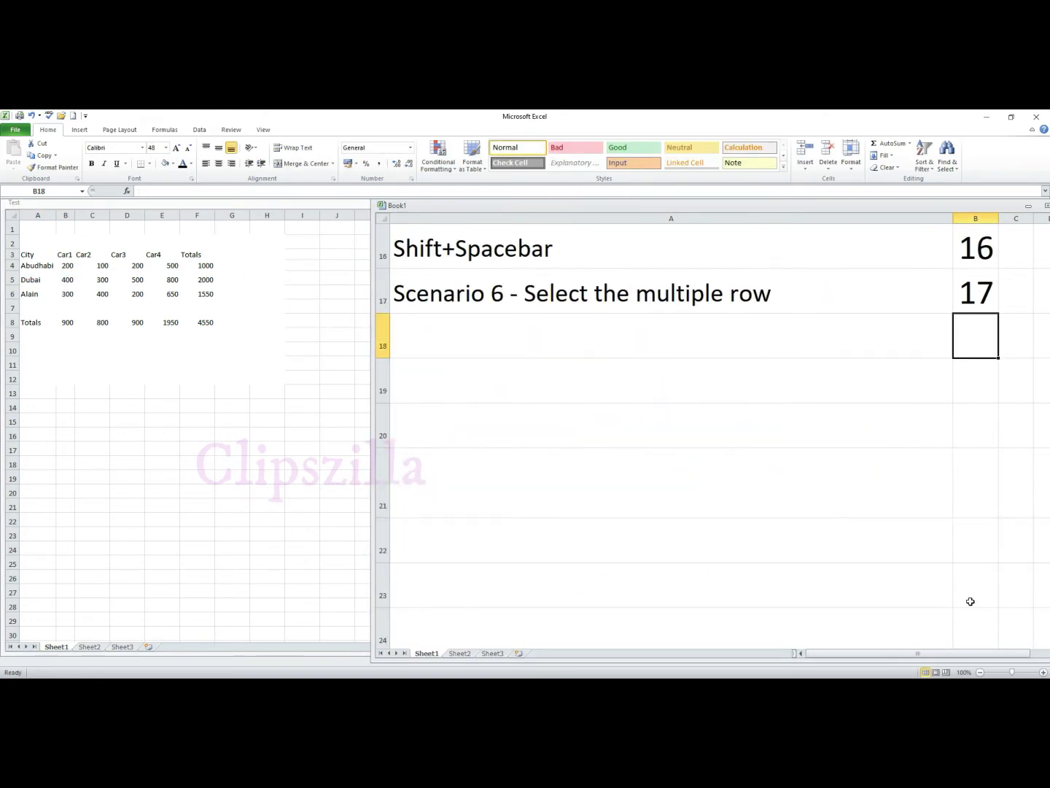
type("1")
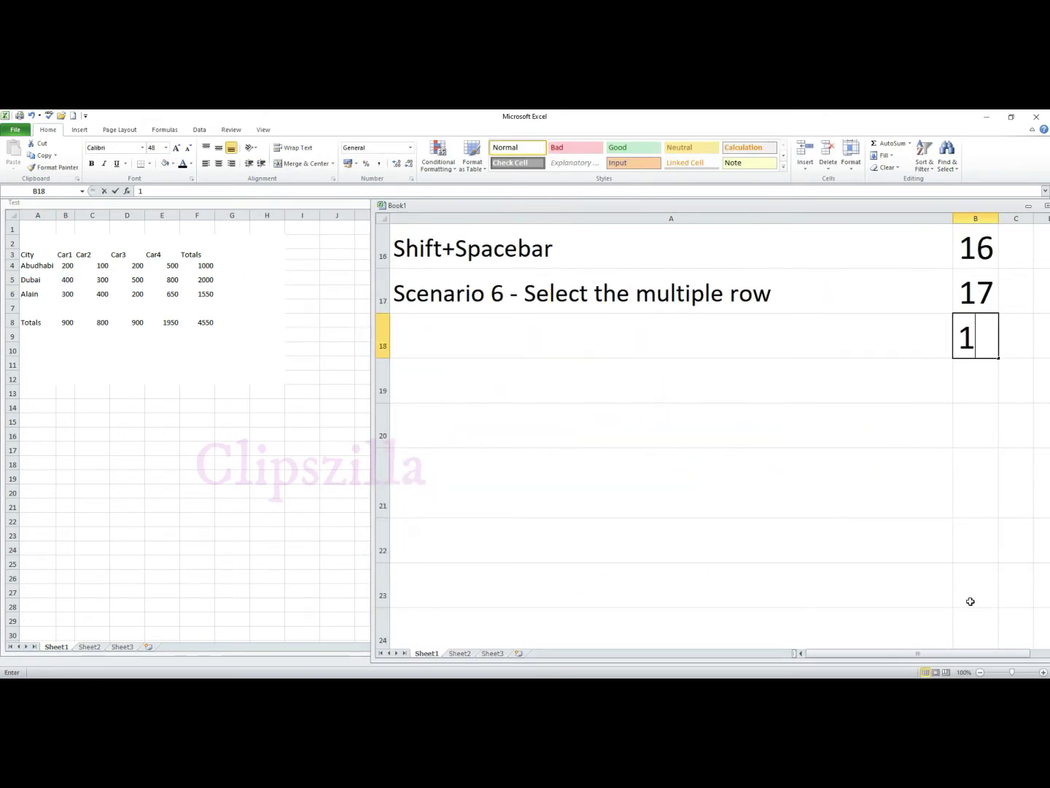
type("8")
key("Return")
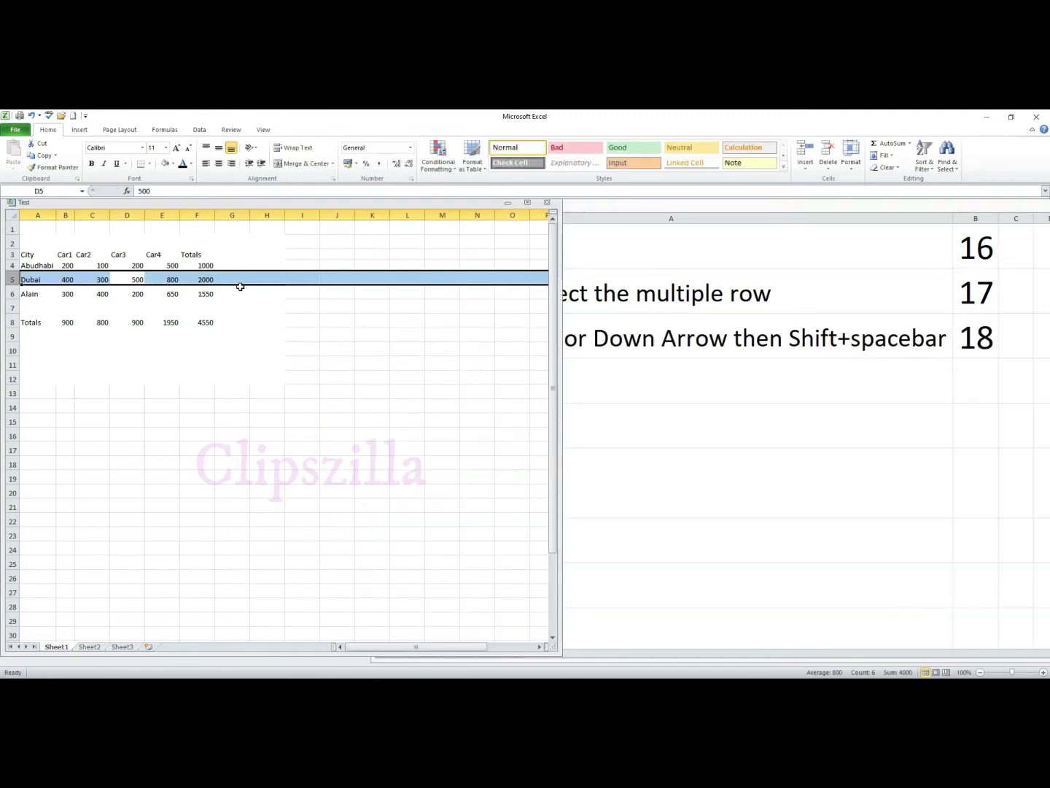
Step: Select whole rows 6–11 and then rows 4–8 in Test using Shift+Down Arrow and Shift+Spacebar
left_click(221, 295)
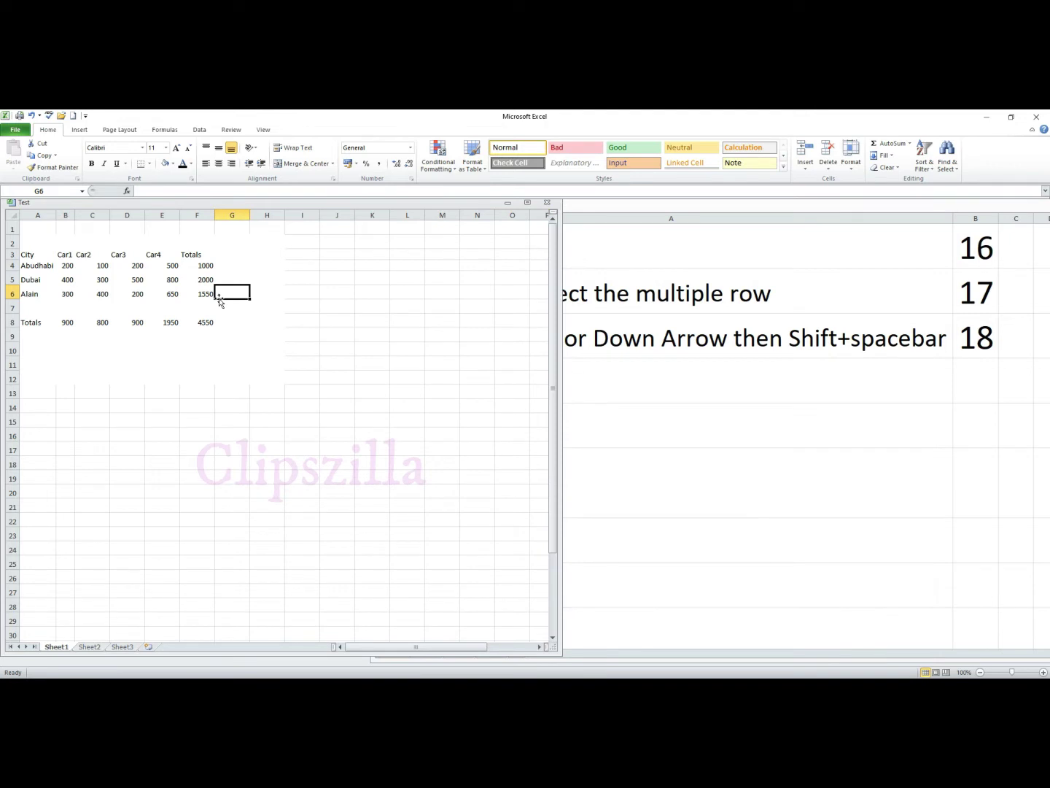
key("shift+Down")
key("shift+Down")
key("shift+Down")
key("shift+Down")
key("shift+Down")
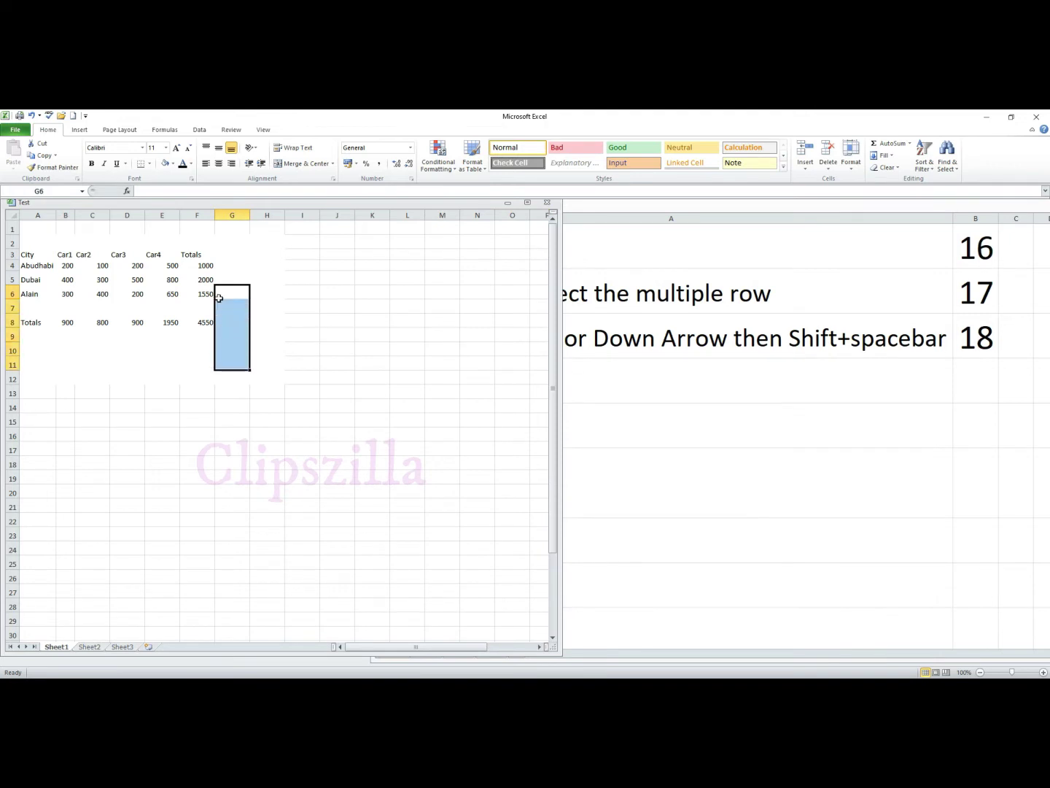
key("shift+space")
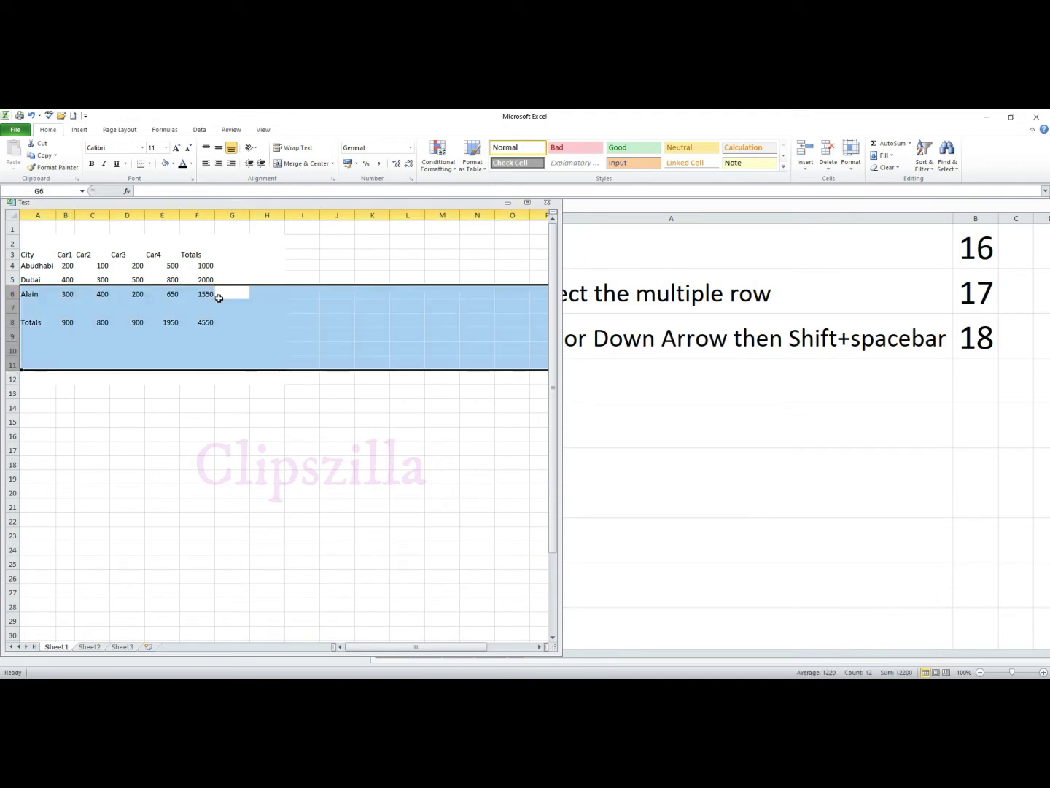
left_click(153, 374)
left_click(133, 266)
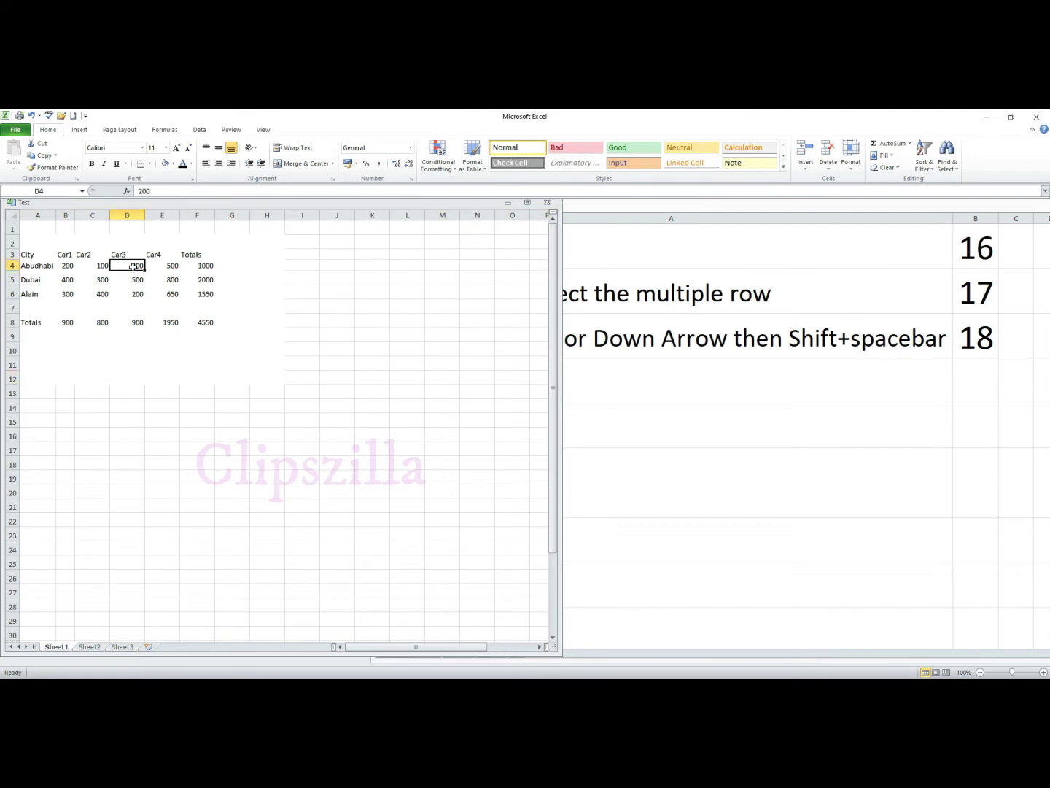
key("shift+Down")
key("shift+Down")
key("shift+Down")
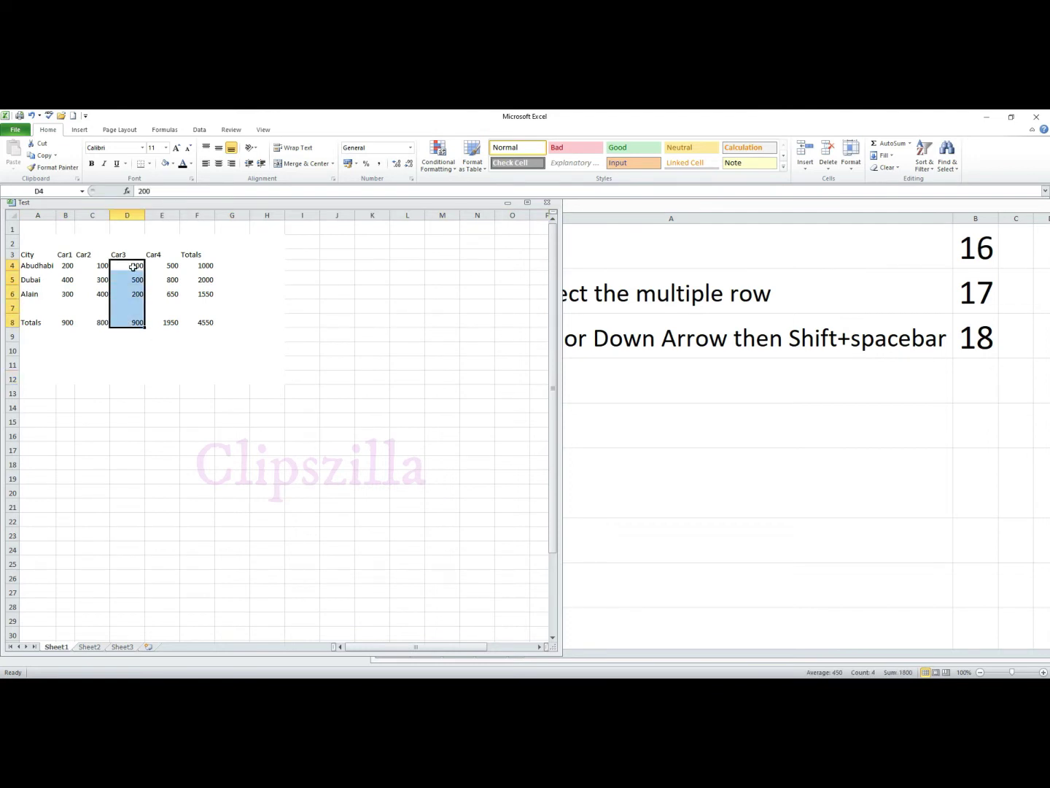
key("shift+space")
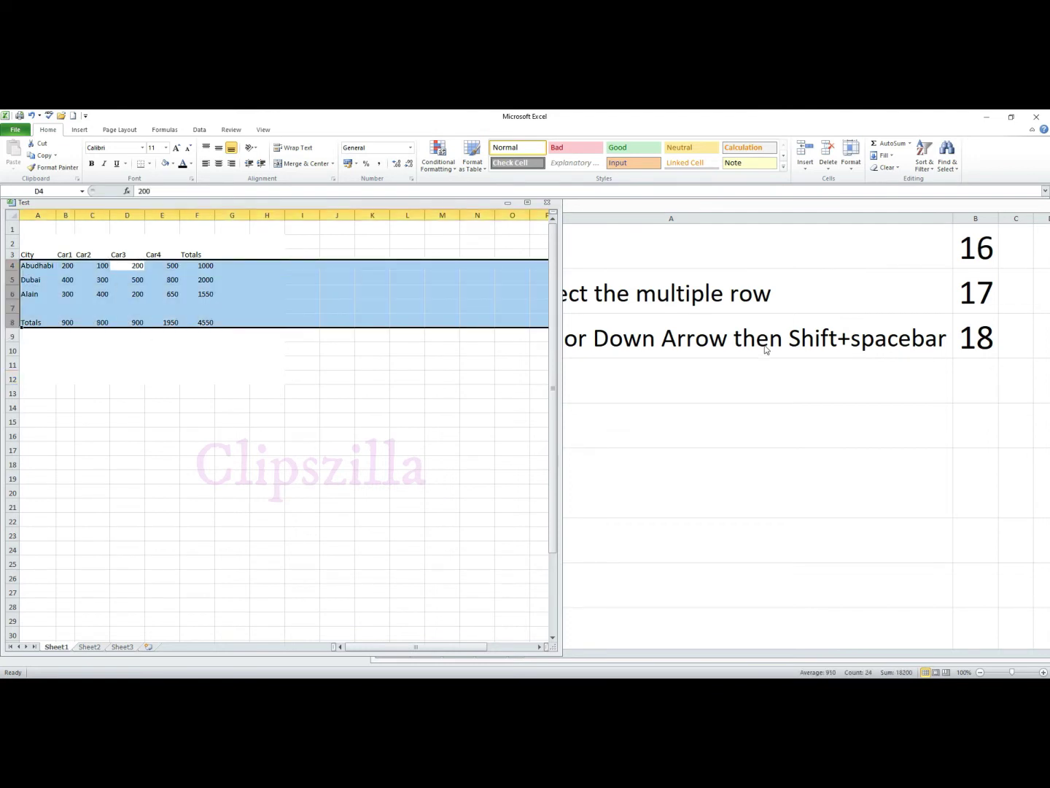
left_click(929, 372)
Step: Number notes 19 and 20 in B19:B20 of Book1
type("19")
key("Return")
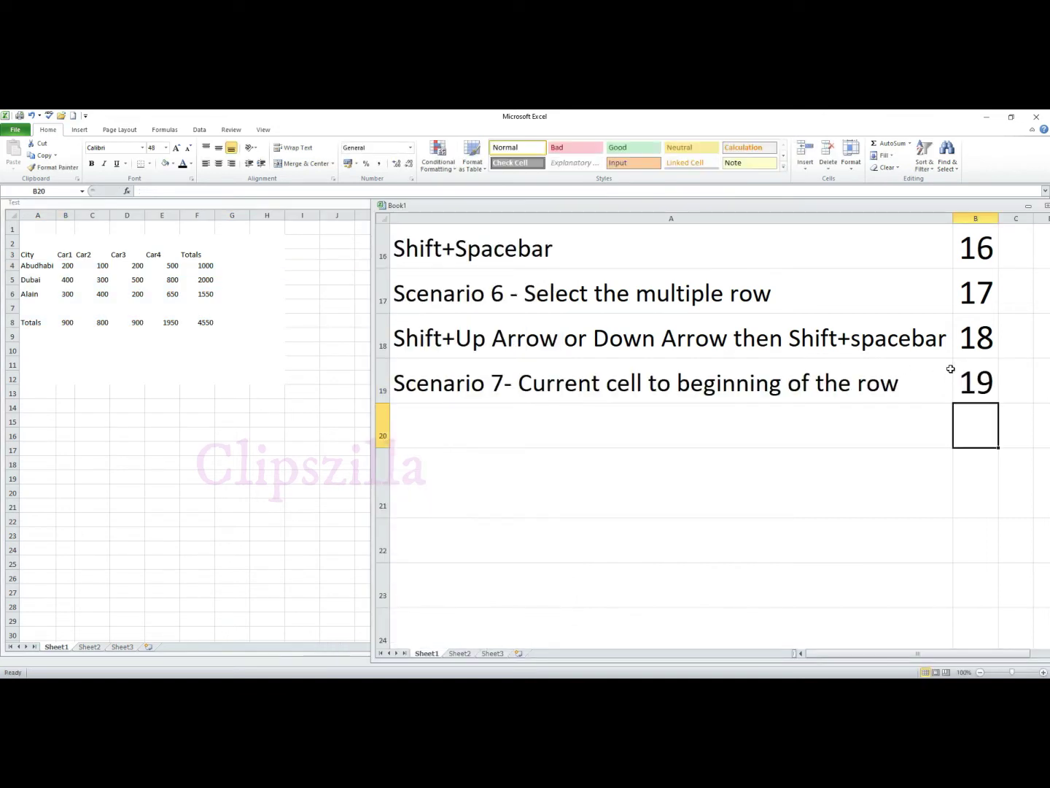
type("20")
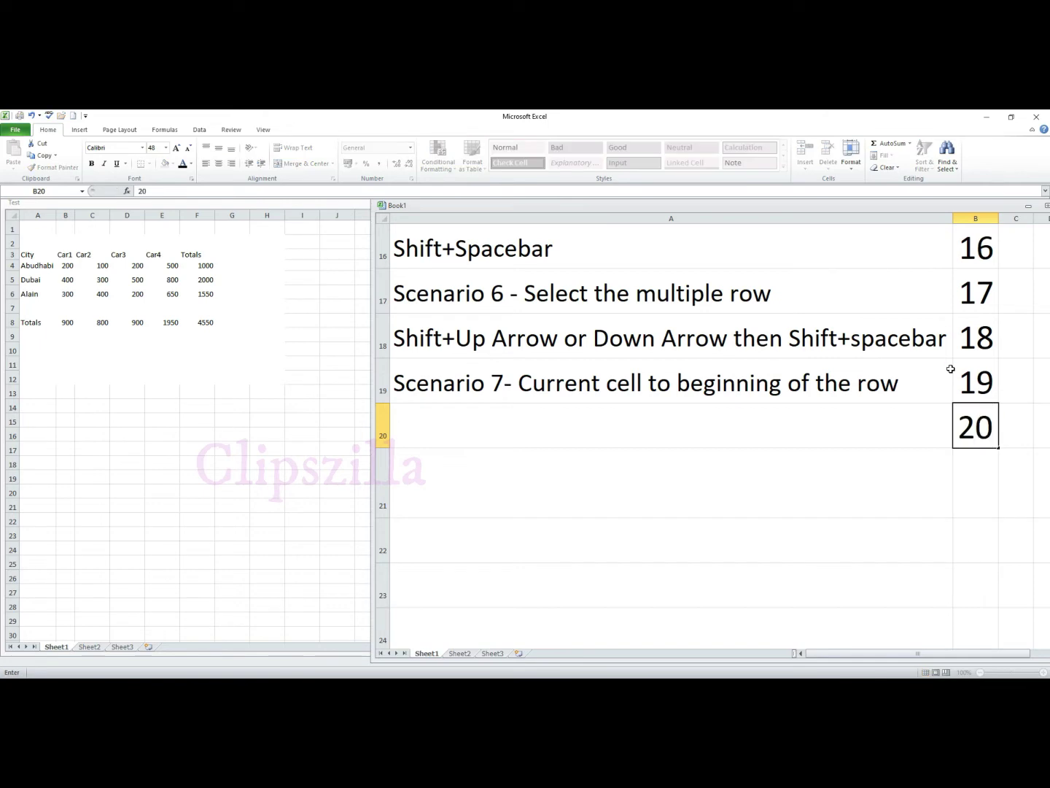
key("Return")
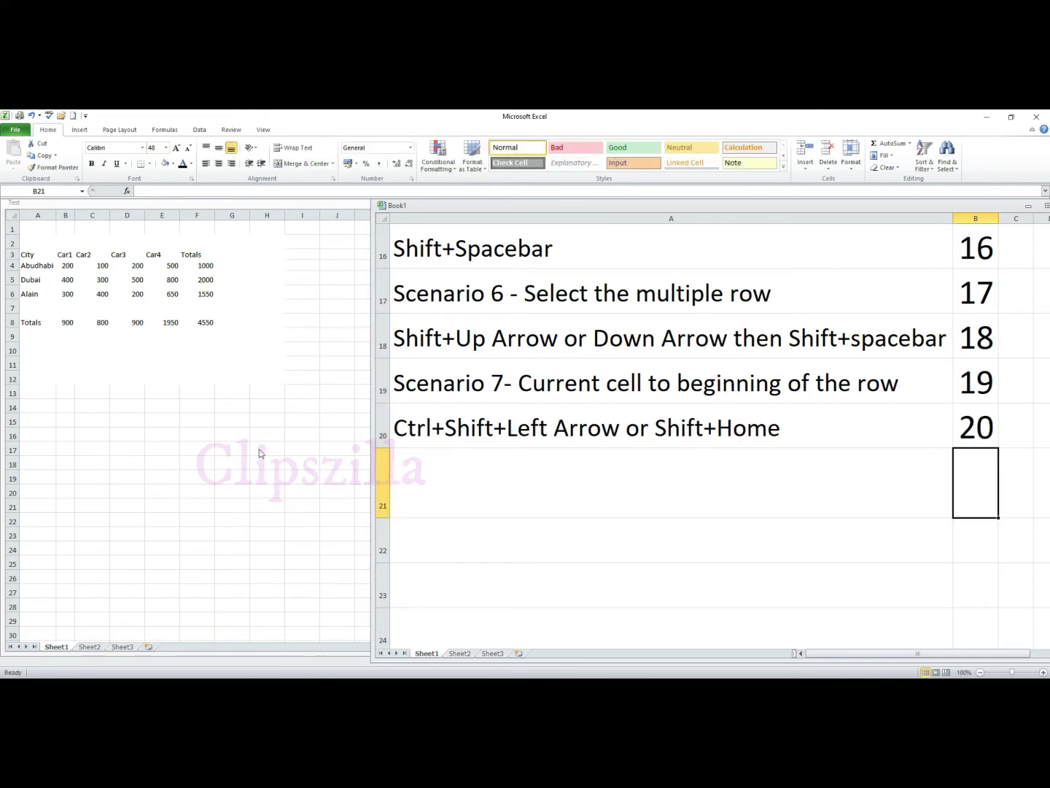
Step: Select from G14, N6, M3 and L23 back to each row's start using Shift+Home or Ctrl+Shift+Left
left_click(240, 406)
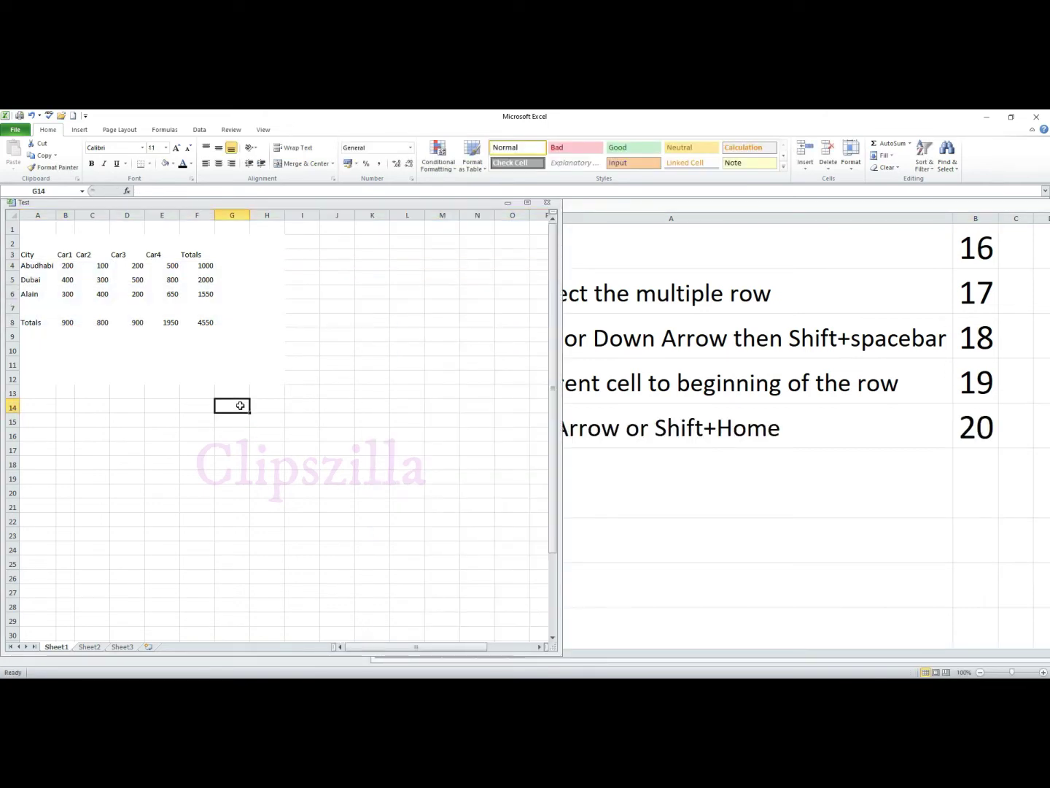
key("shift+Home")
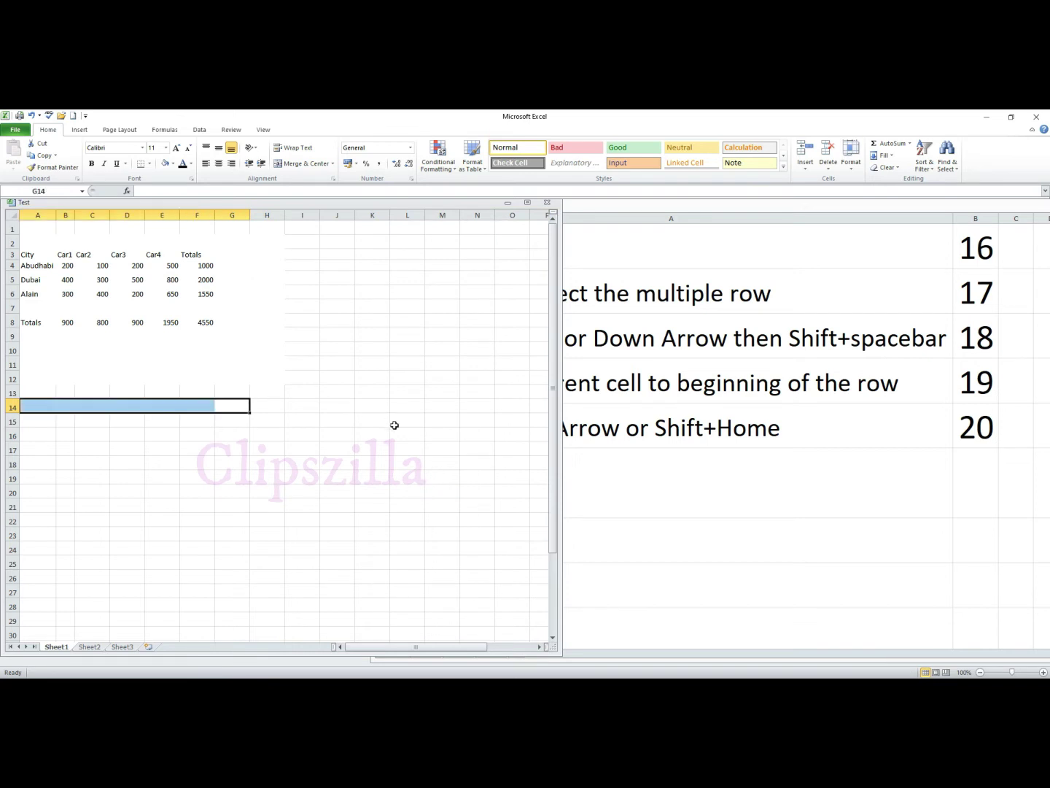
left_click(483, 291)
key("ctrl+shift+Left")
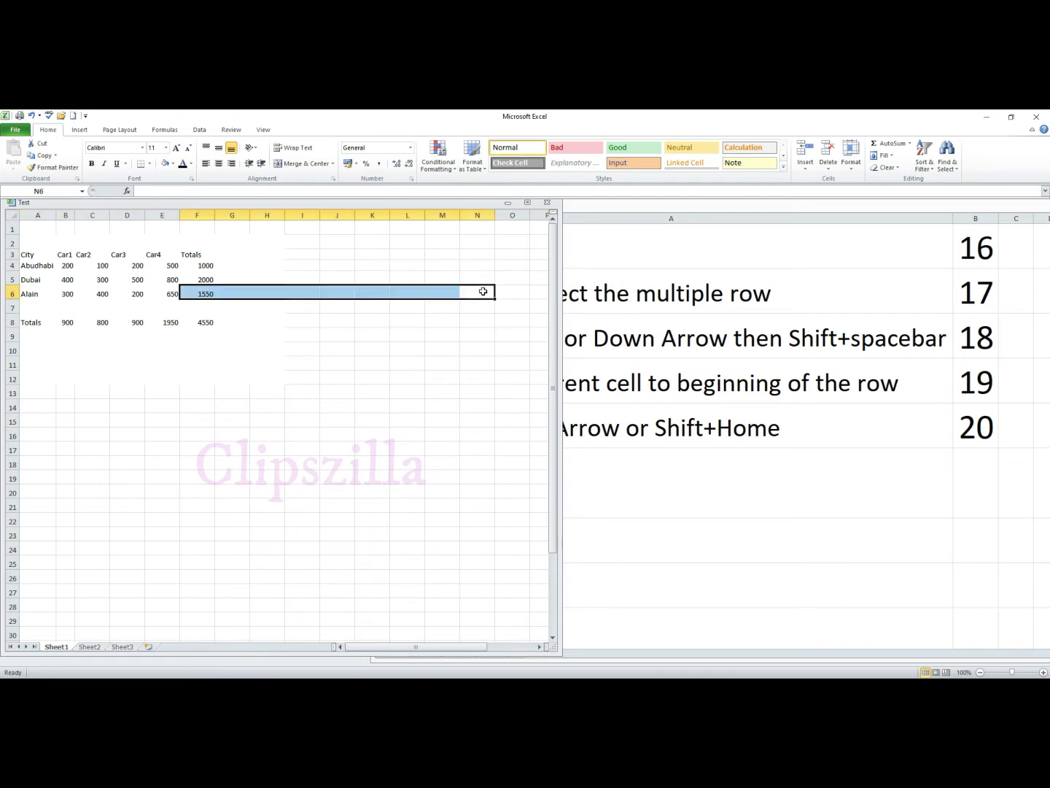
key("ctrl+shift+Left")
left_click(444, 253)
key("ctrl+shift+Left")
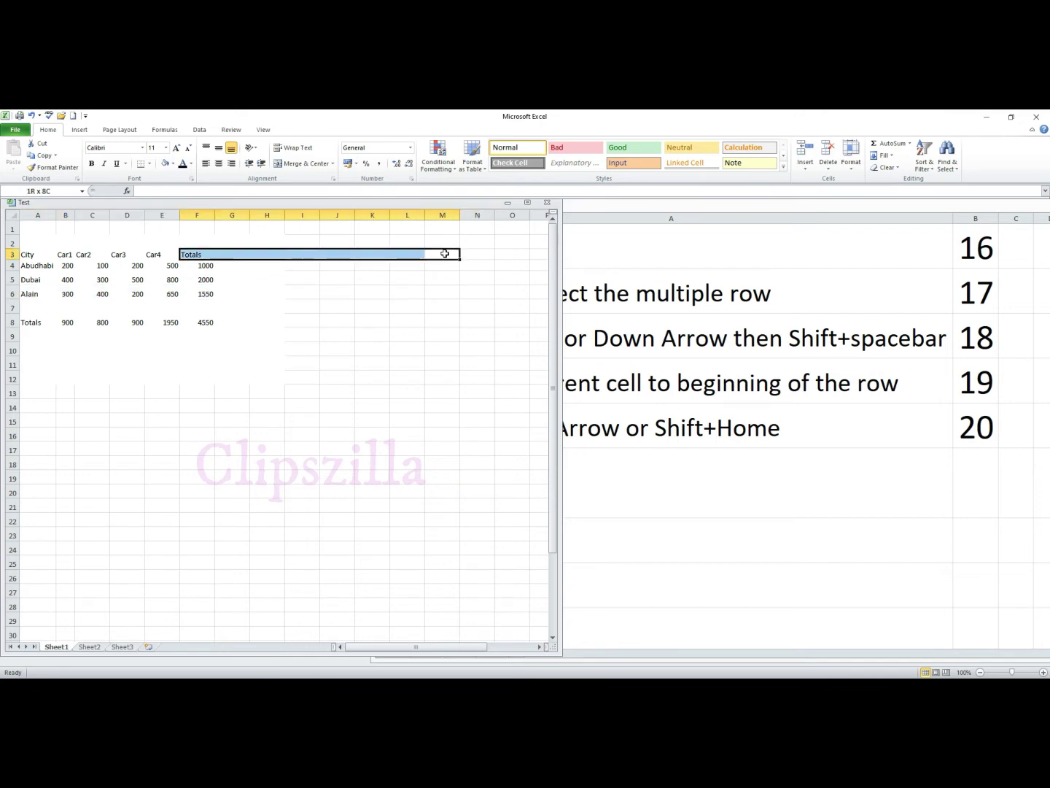
key("ctrl+shift+Left")
left_click(426, 538)
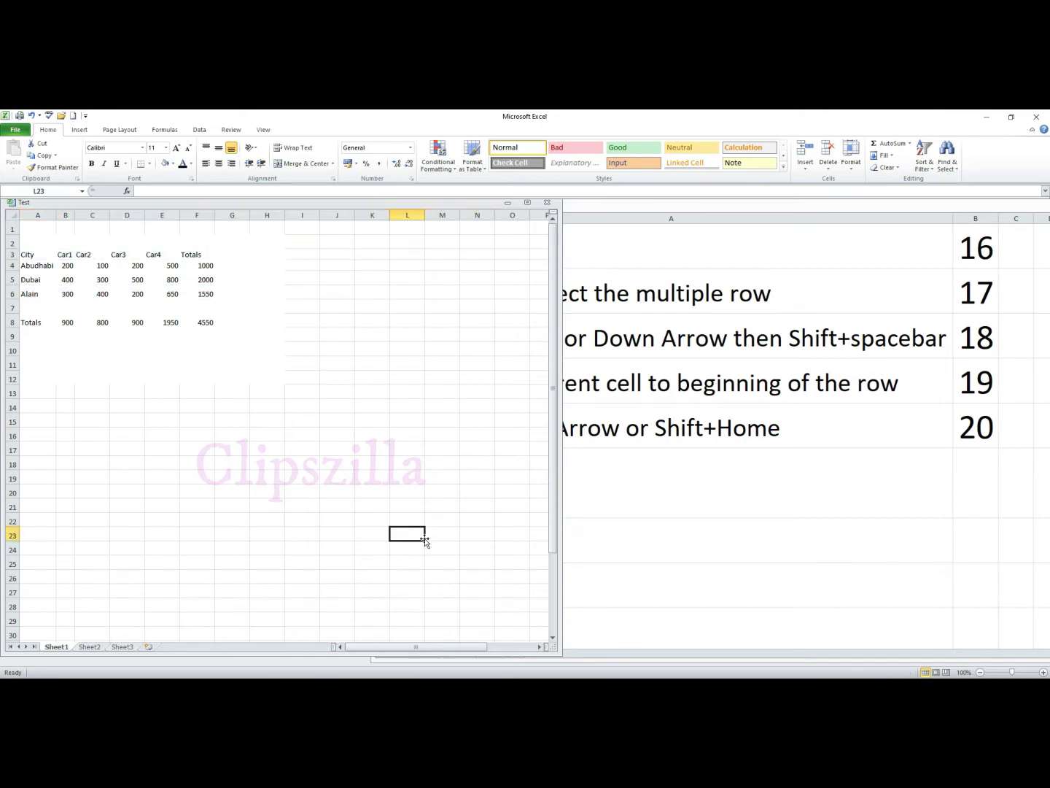
key("shift+Home")
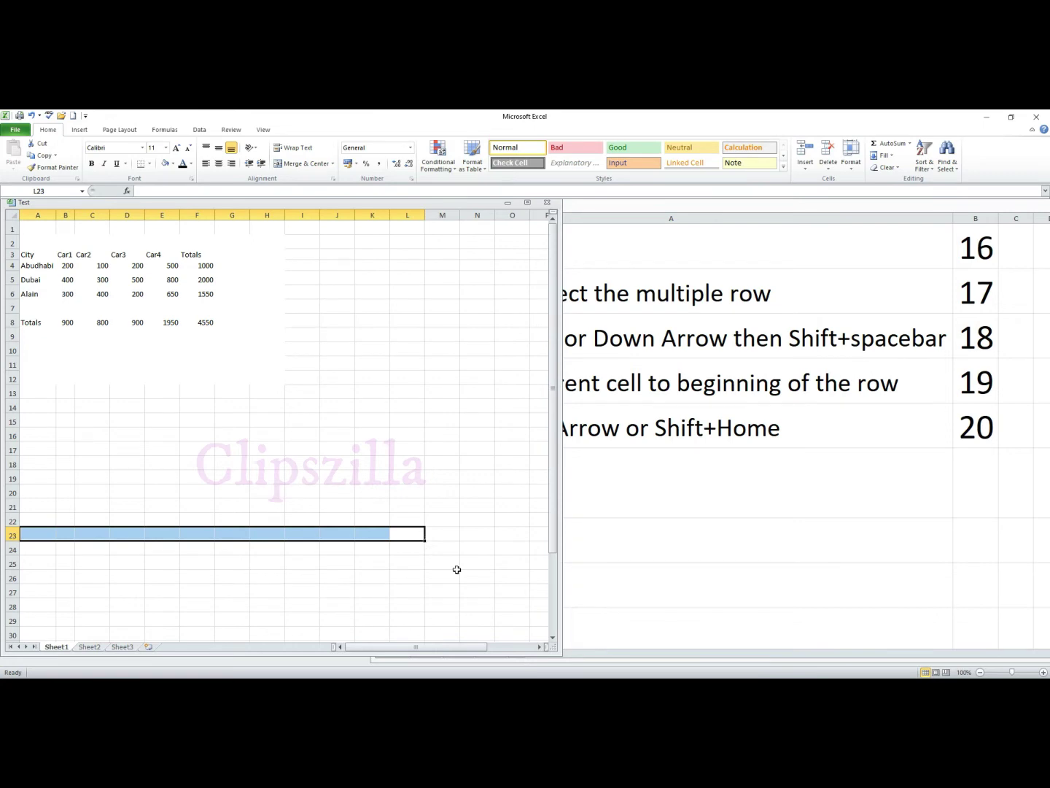
Step: Number notes 21 and 22 in cells B21 and B22 of Book1
left_click(922, 472)
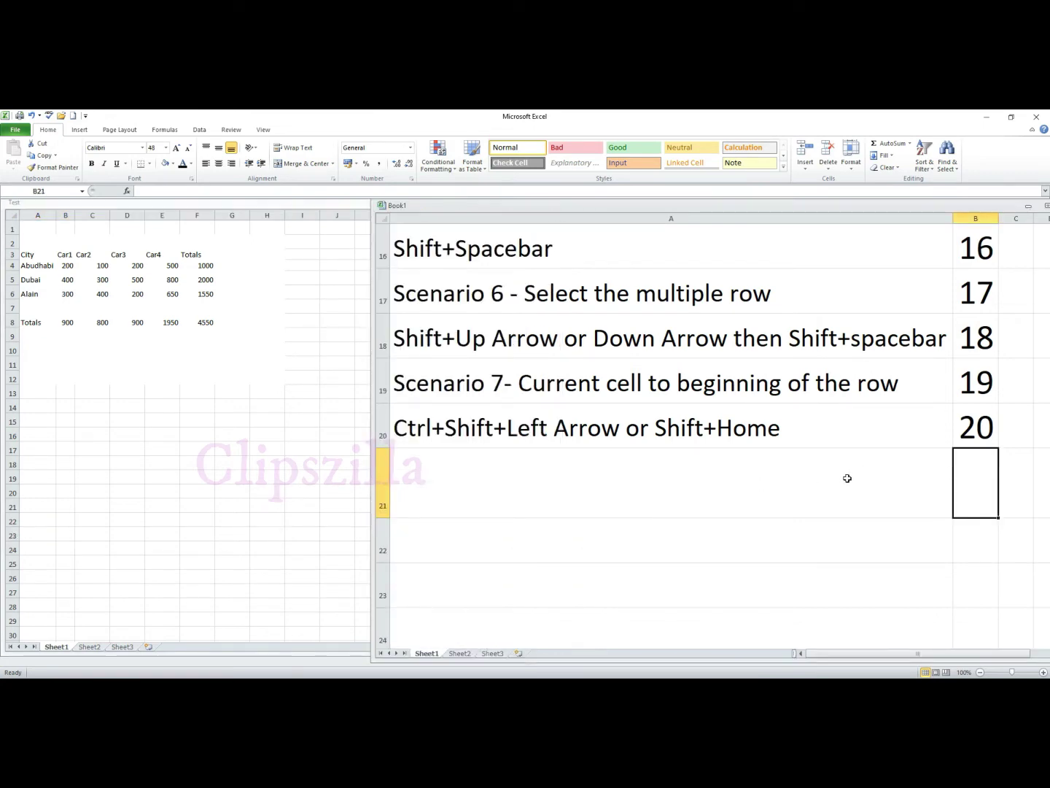
type("2")
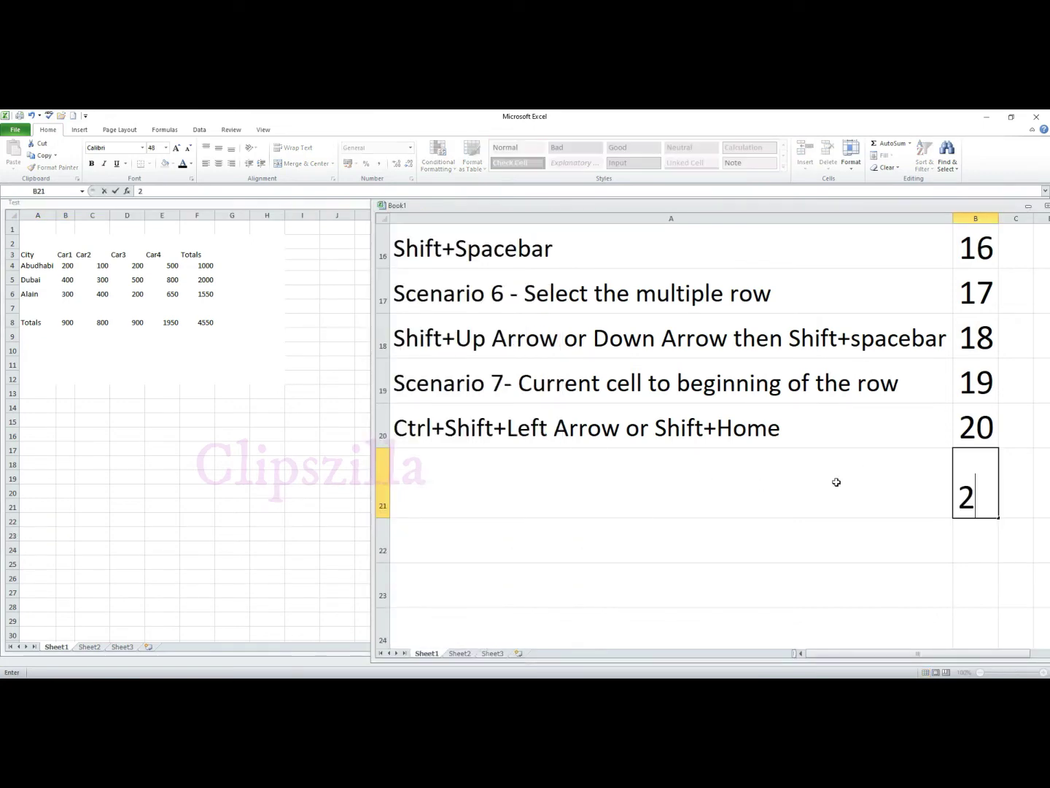
type("1")
key("Return")
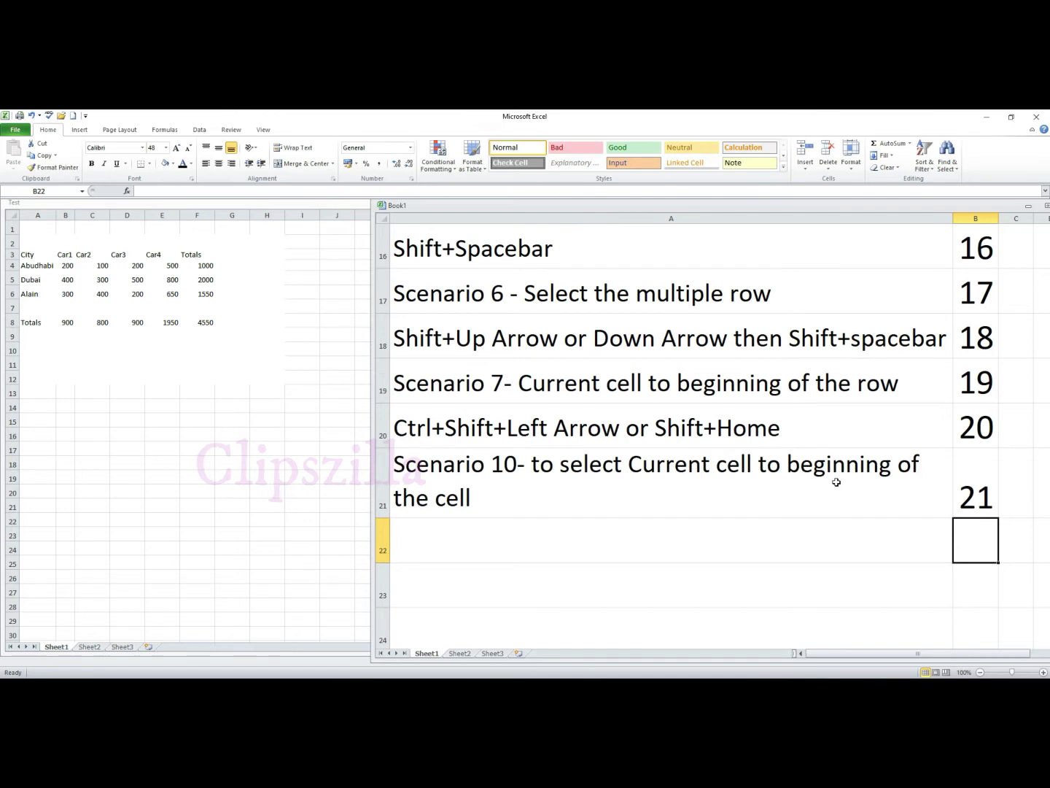
type("22")
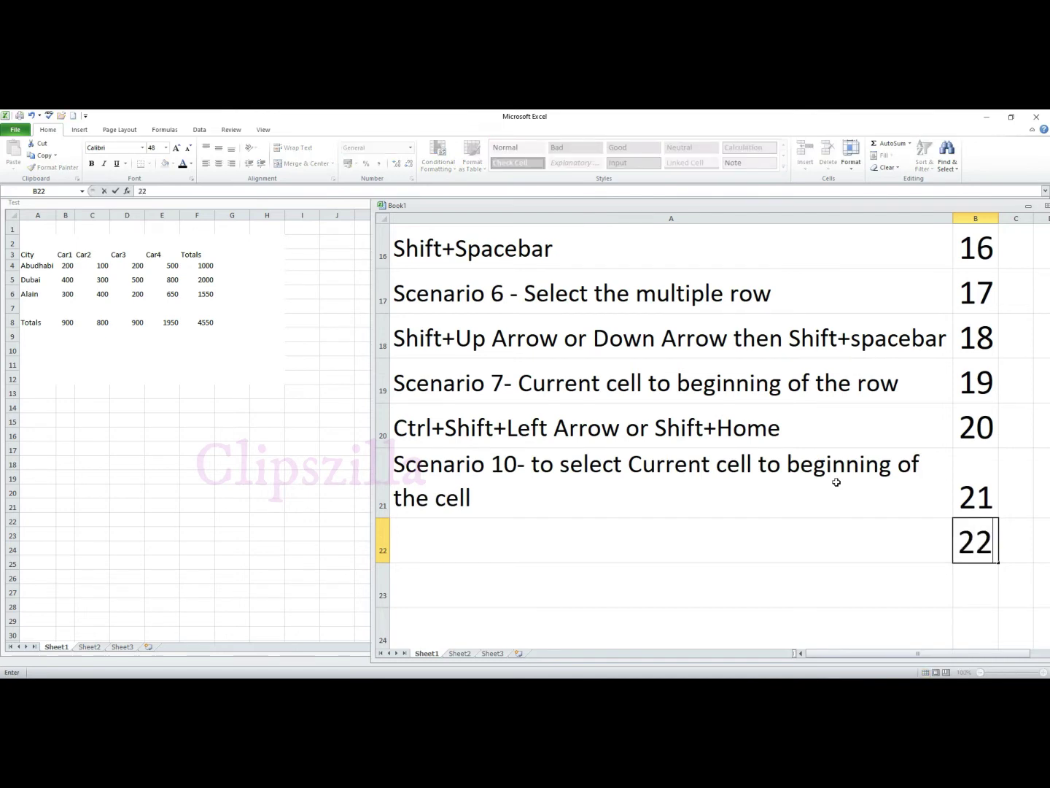
key("Return")
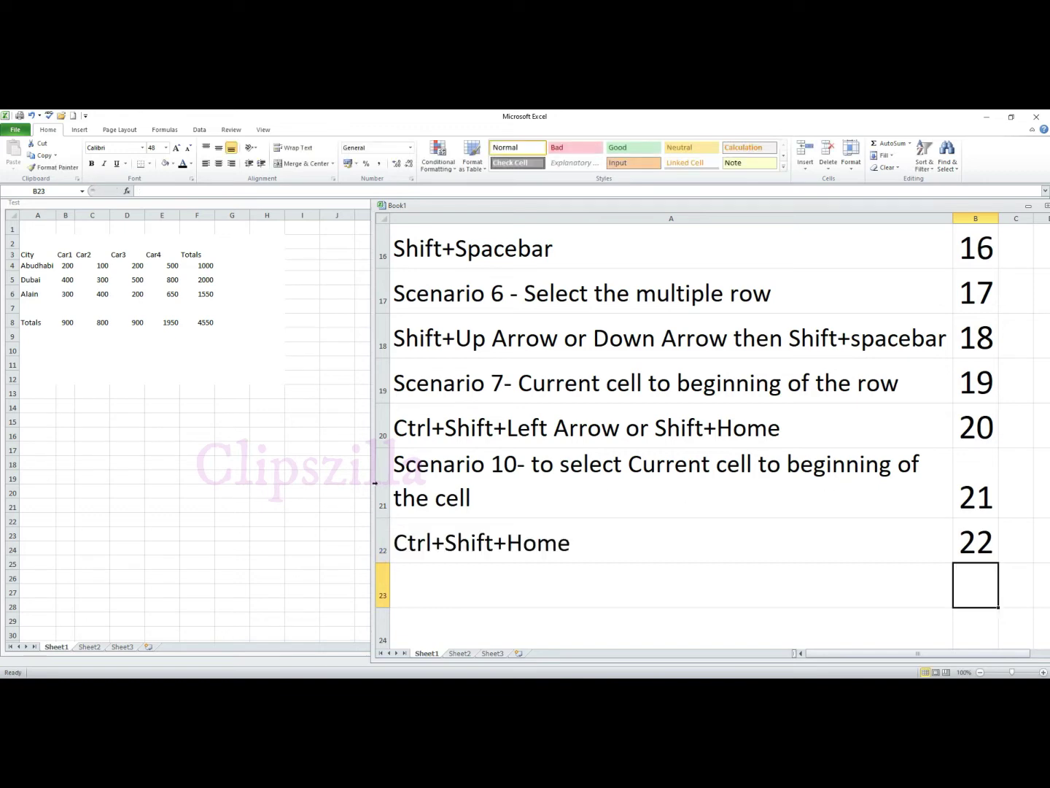
Step: In Test, use Ctrl+Shift+Home to select back to A1 from G9 and K25:K26, then pick N23
left_click(239, 441)
left_click(219, 434)
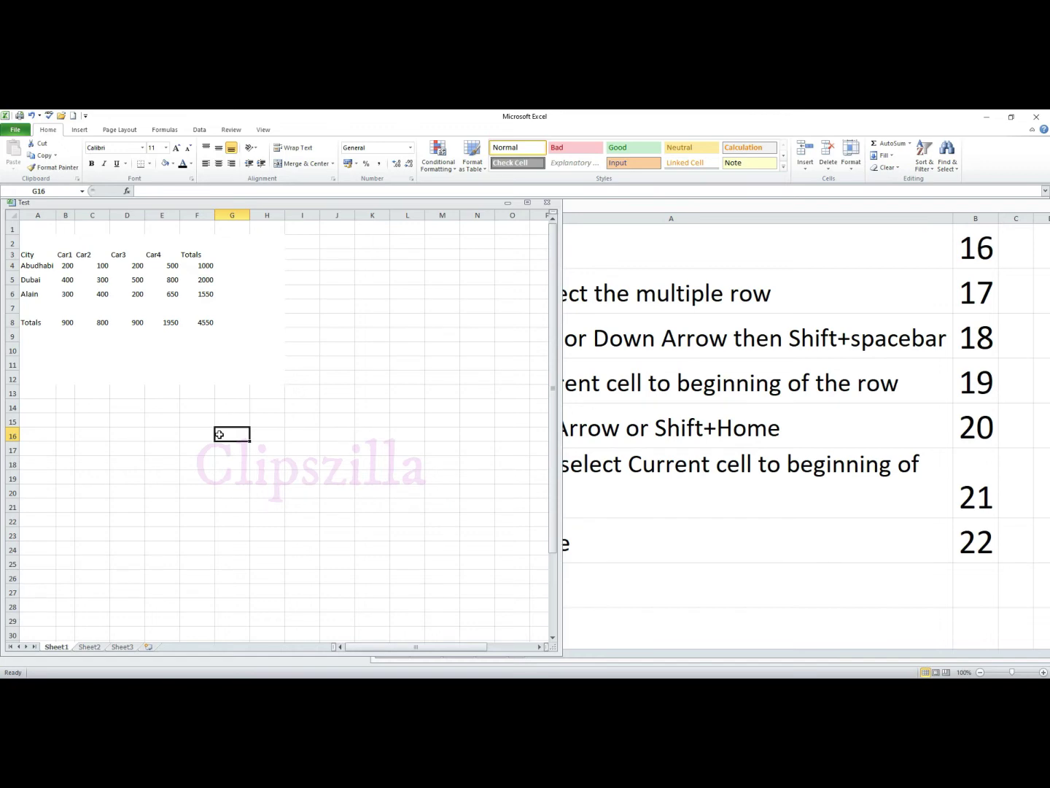
left_click(291, 504)
left_click(319, 378)
left_click(245, 330)
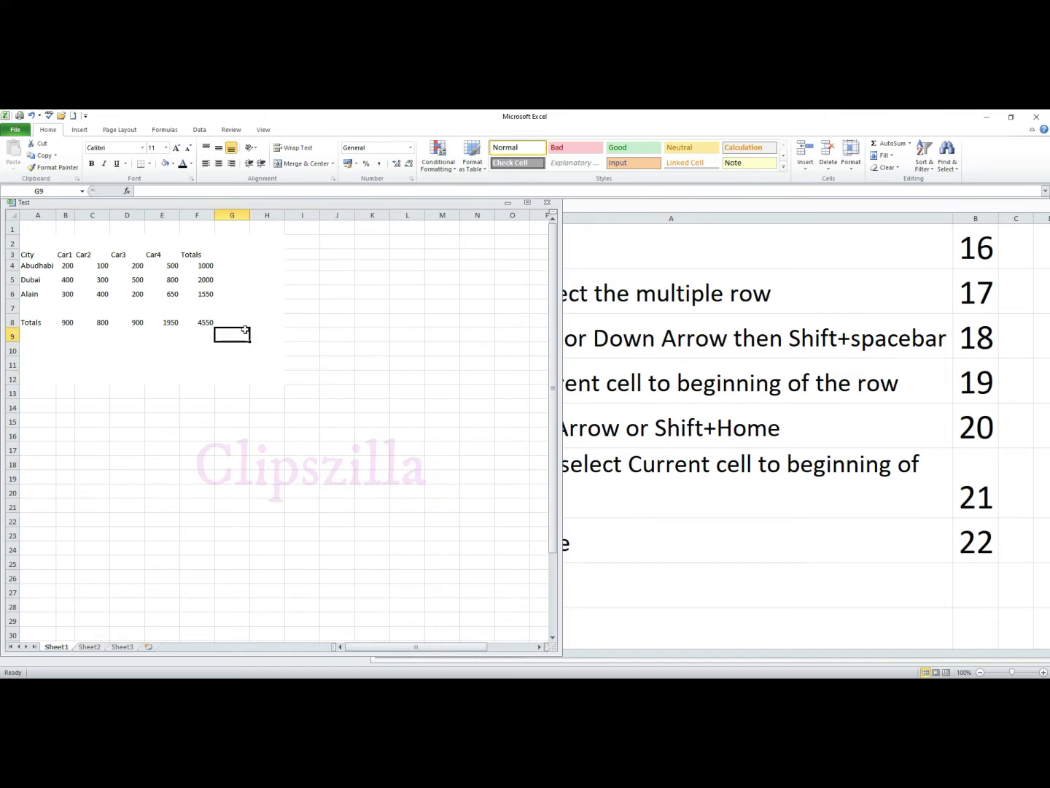
key("ctrl+shift+Home")
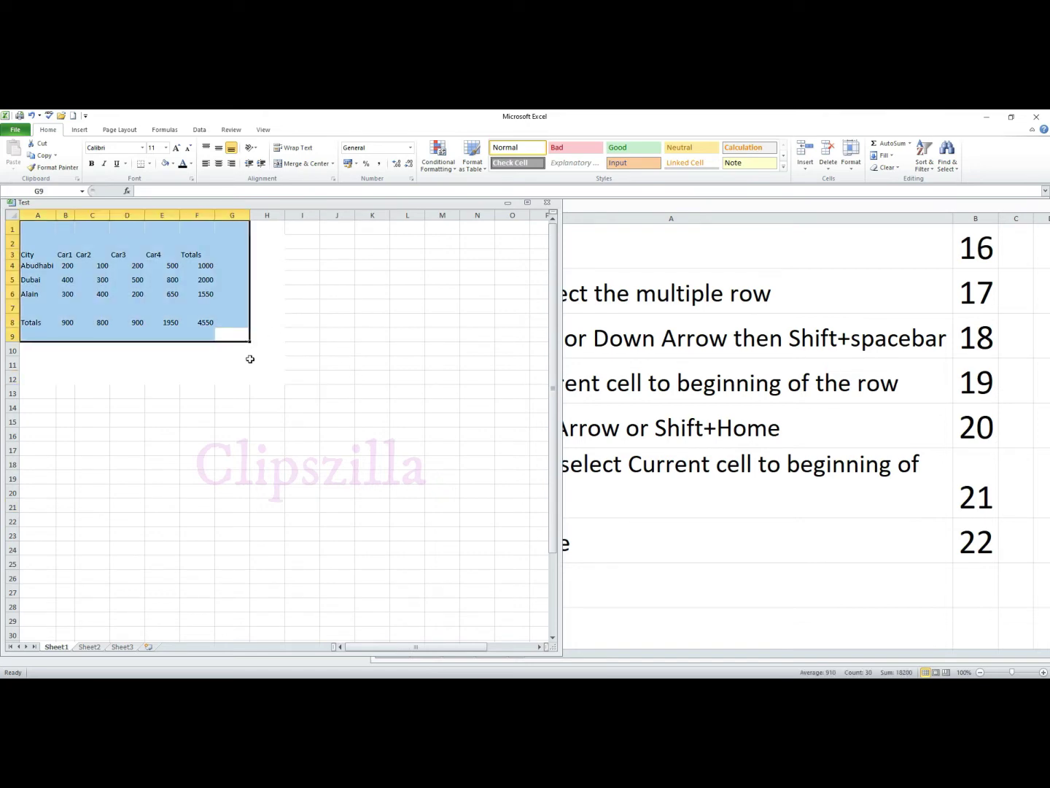
left_click_drag(370, 562, 373, 569)
key("ctrl+shift+Home")
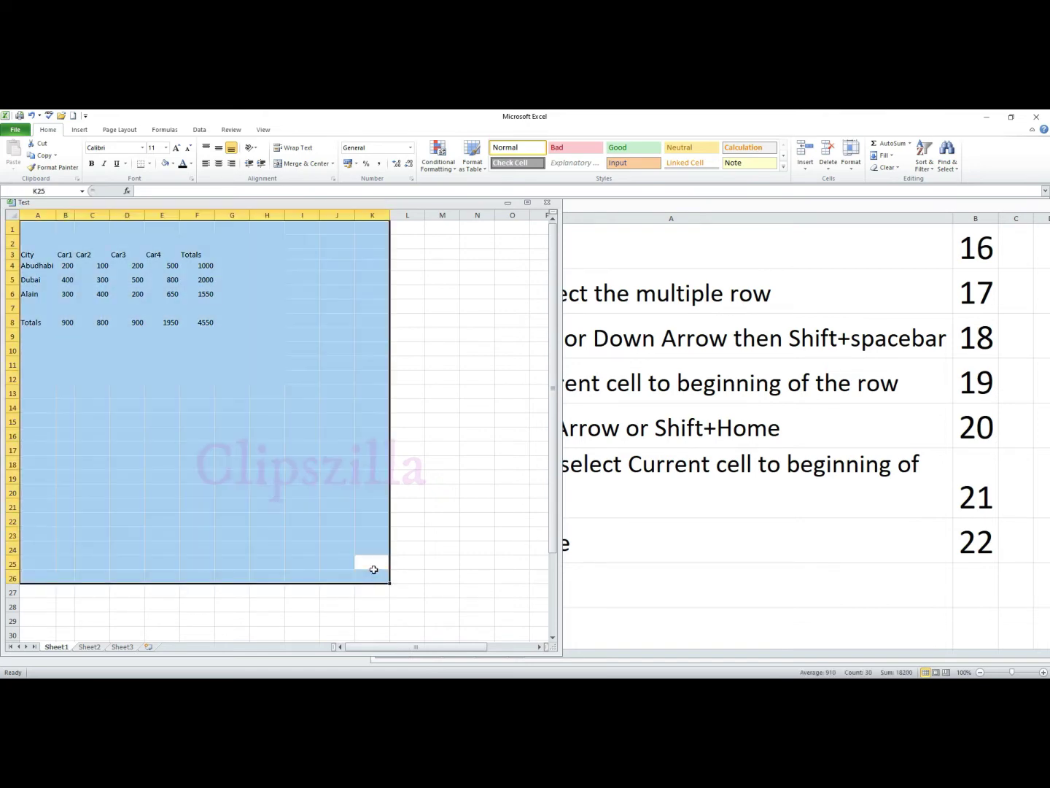
left_click(465, 533)
Step: Select from N23 back to A1 in Test, then number note 24 in Book1
key("ctrl+shift+Home")
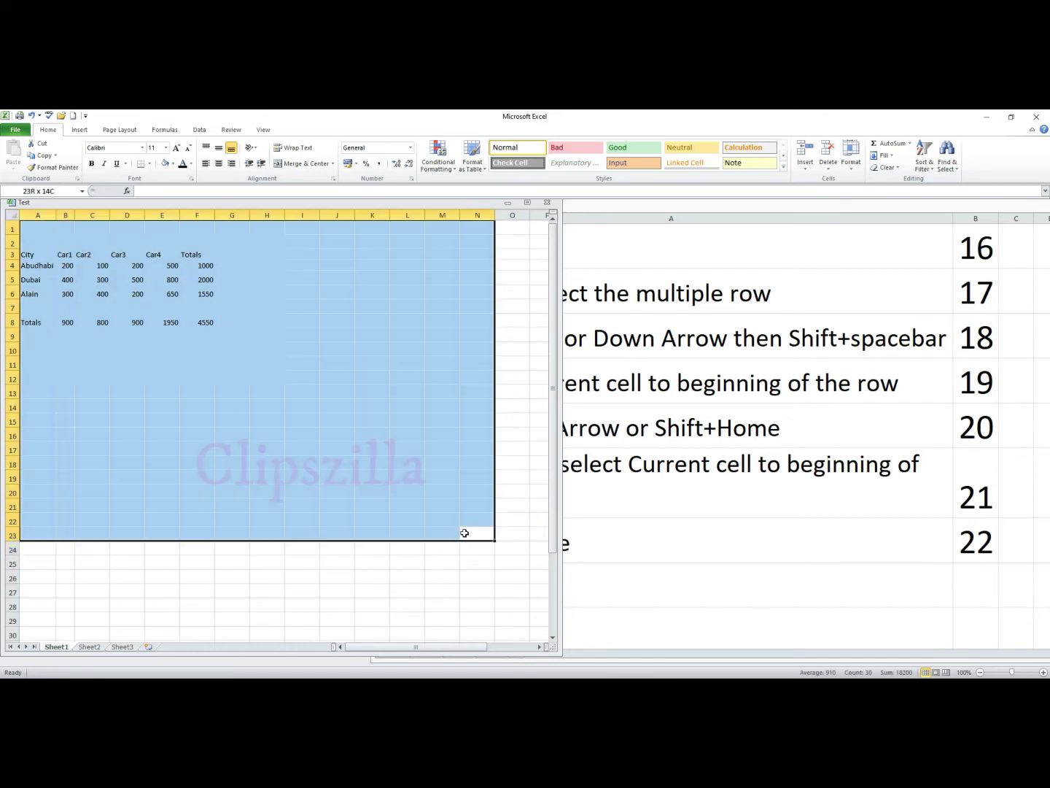
left_click(826, 521)
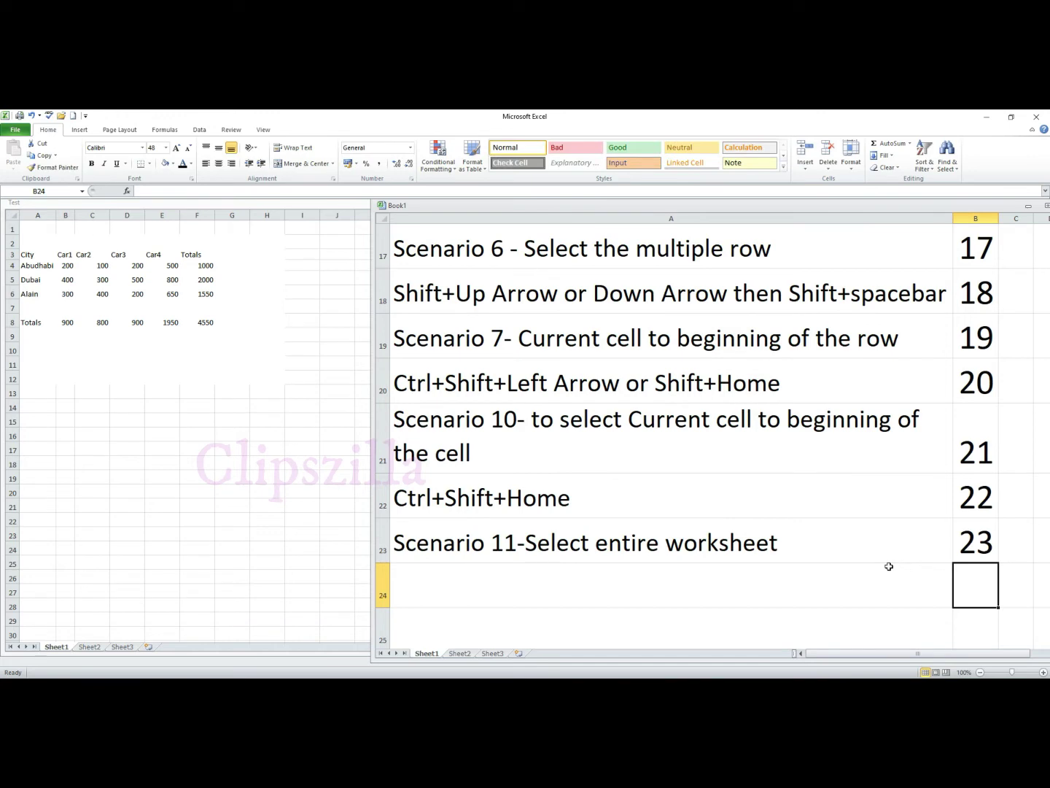
scroll(889, 566, "down", 1)
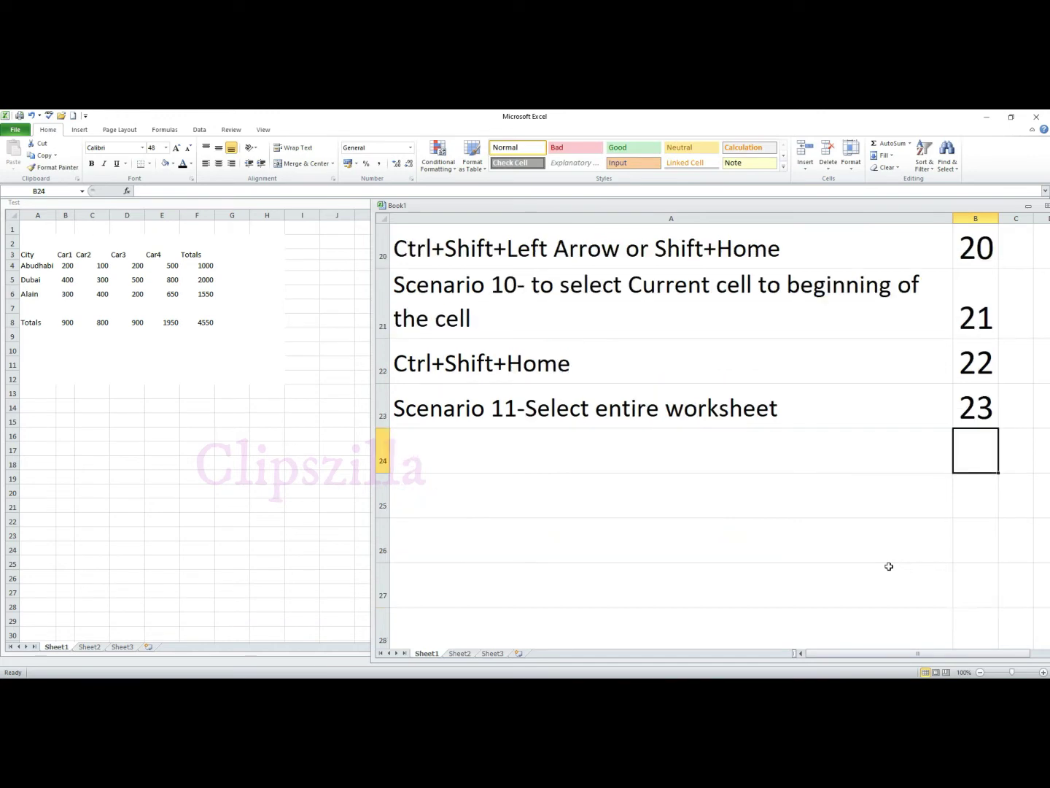
type("24")
key("Return")
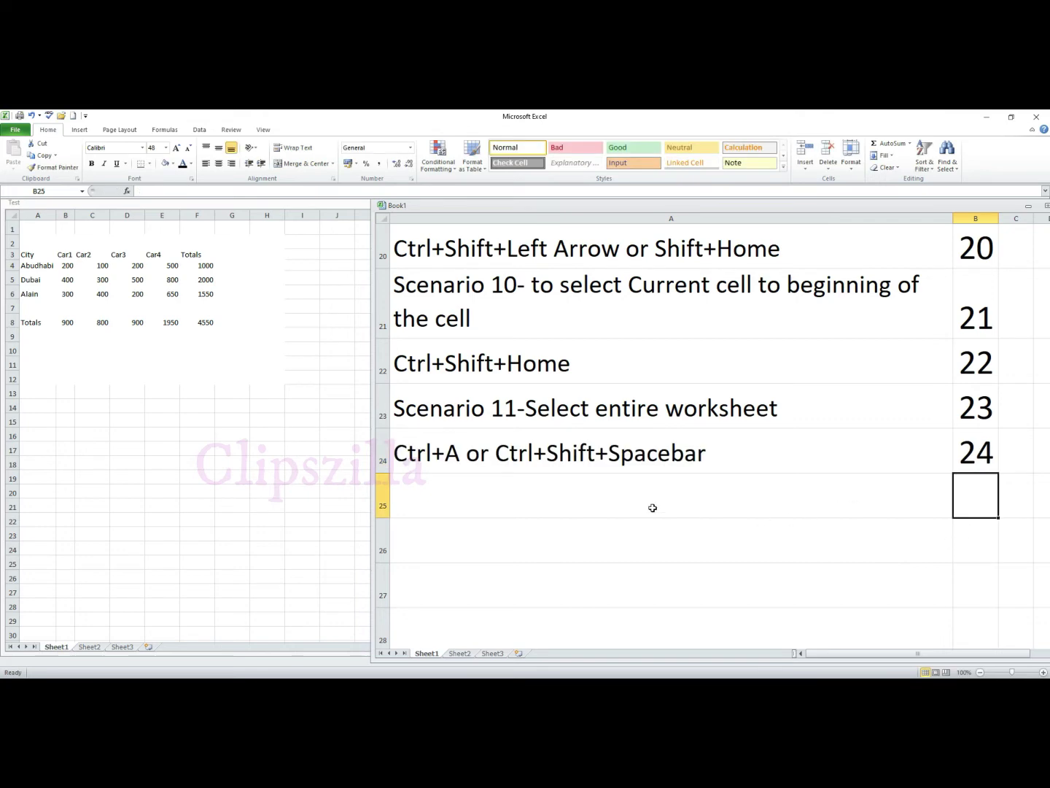
Step: Select the entire Test worksheet with Ctrl+A four times from different cells, then return to Book1
left_click(75, 425)
key("ctrl+a")
left_click(254, 458)
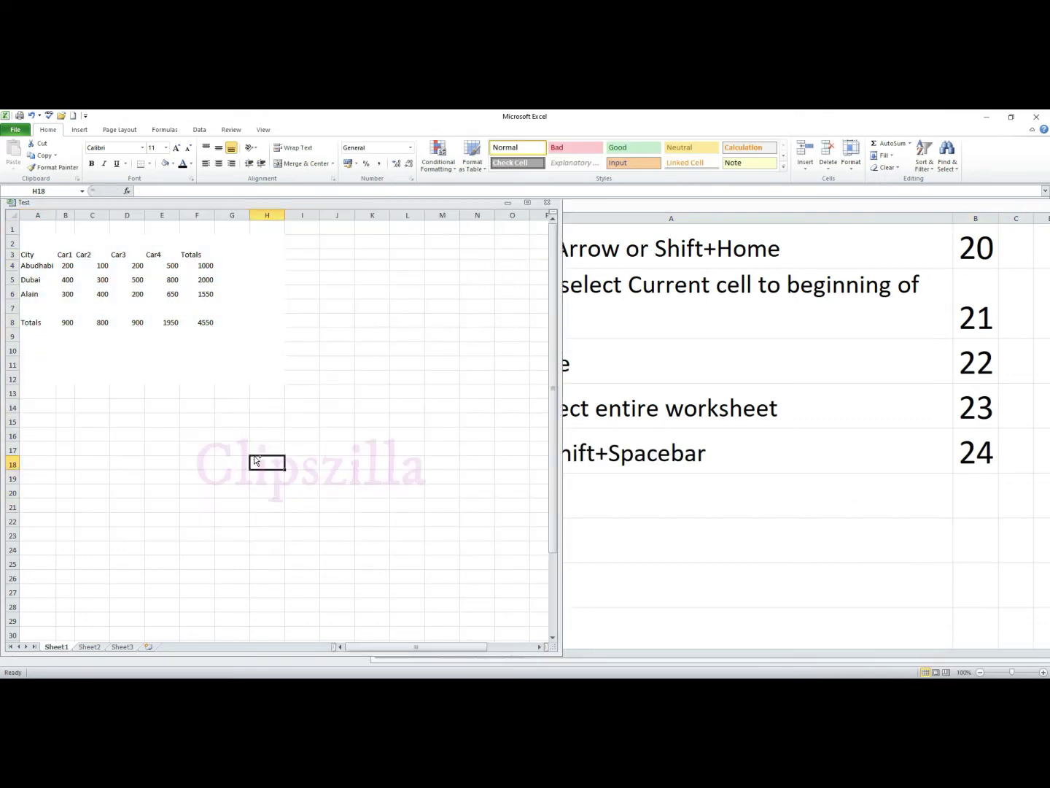
key("ctrl+a")
left_click(267, 448)
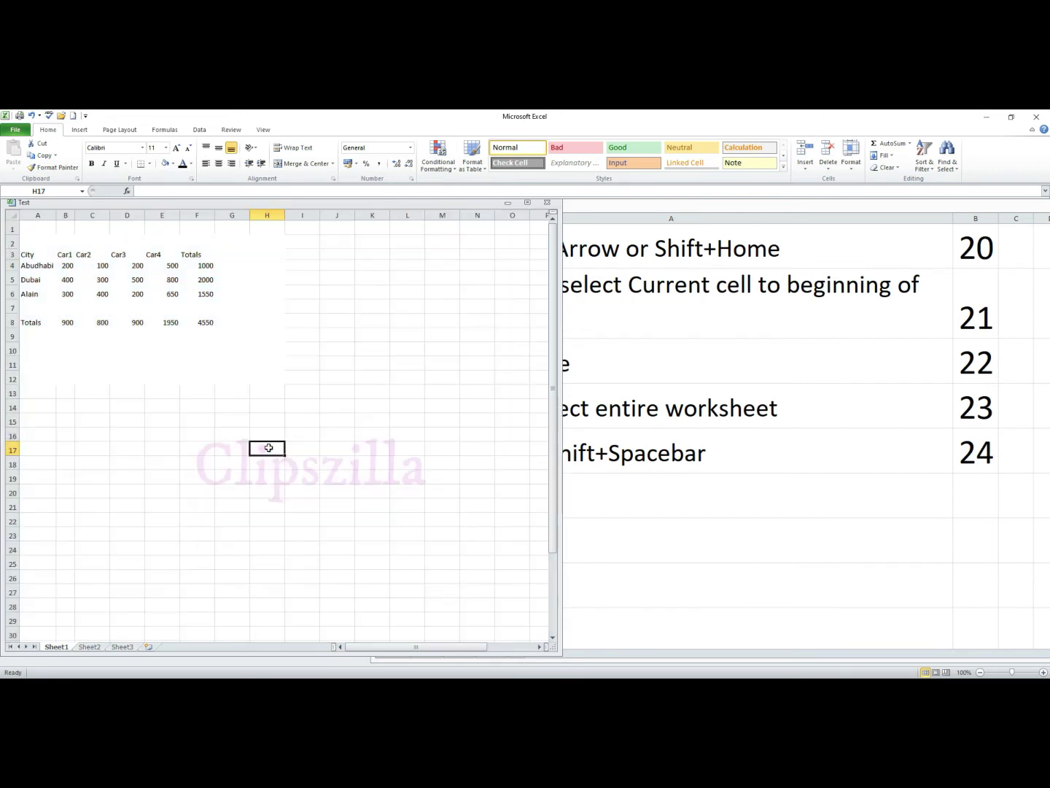
key("ctrl+a")
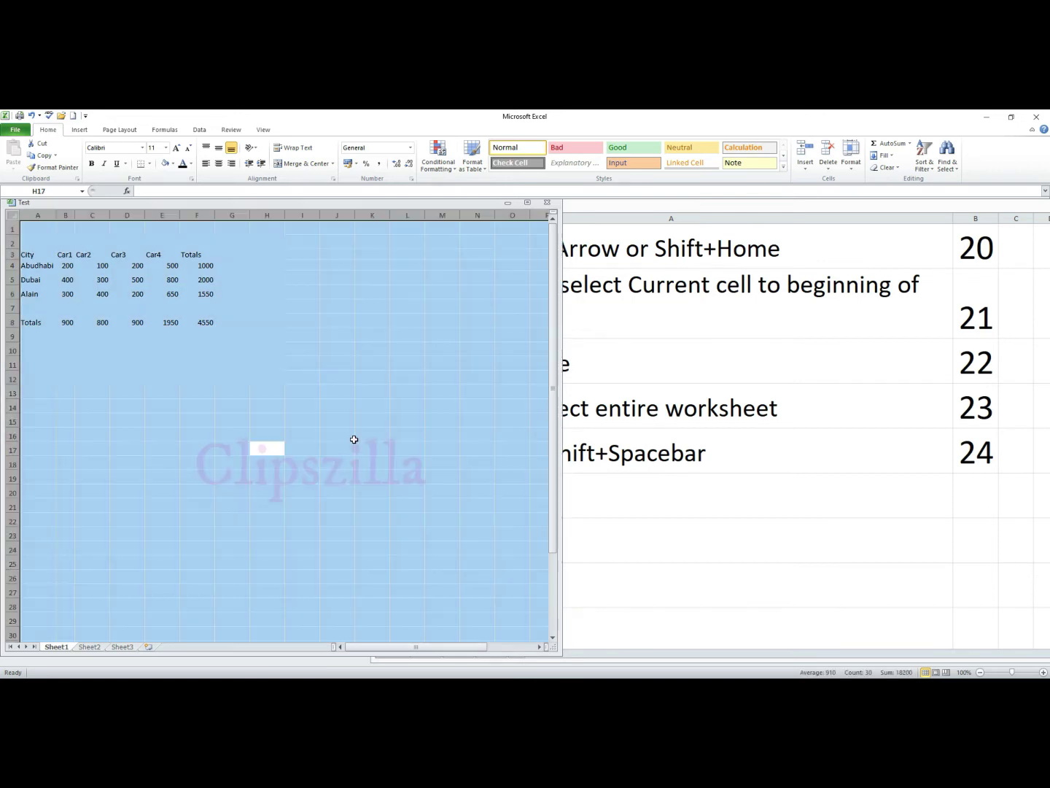
left_click(353, 438)
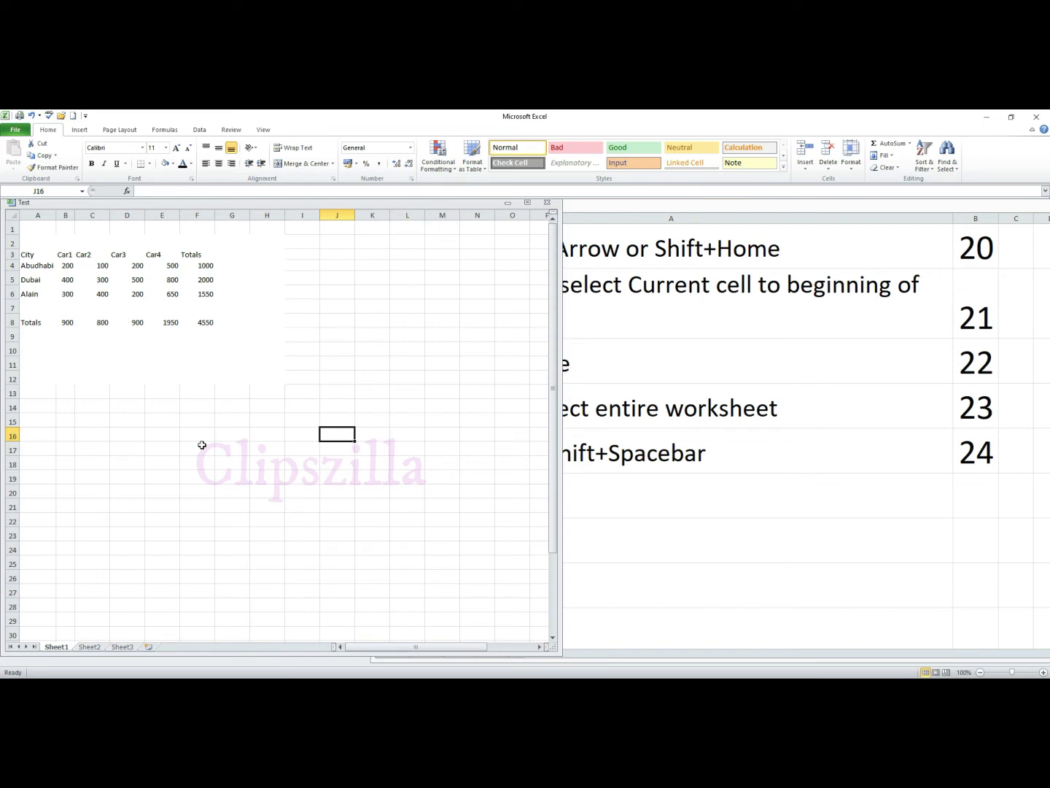
key("ctrl+a")
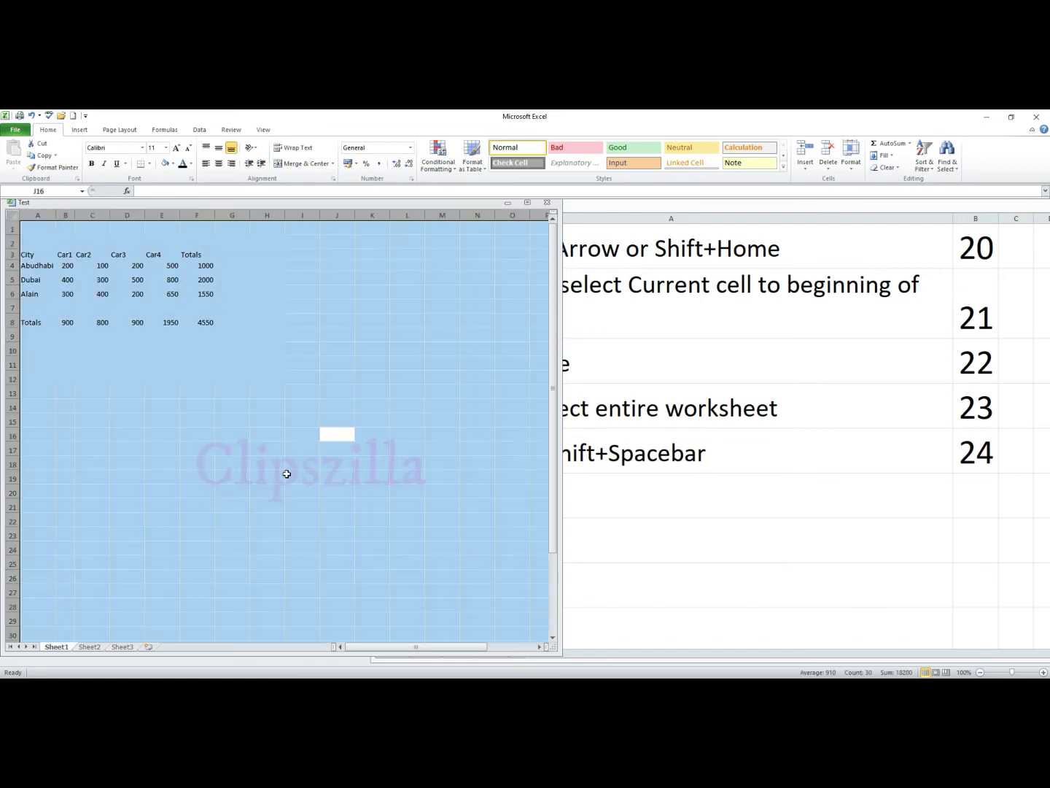
left_click(662, 494)
Step: Number notes 25, 26 and 27 in cells B25 to B27
type("25")
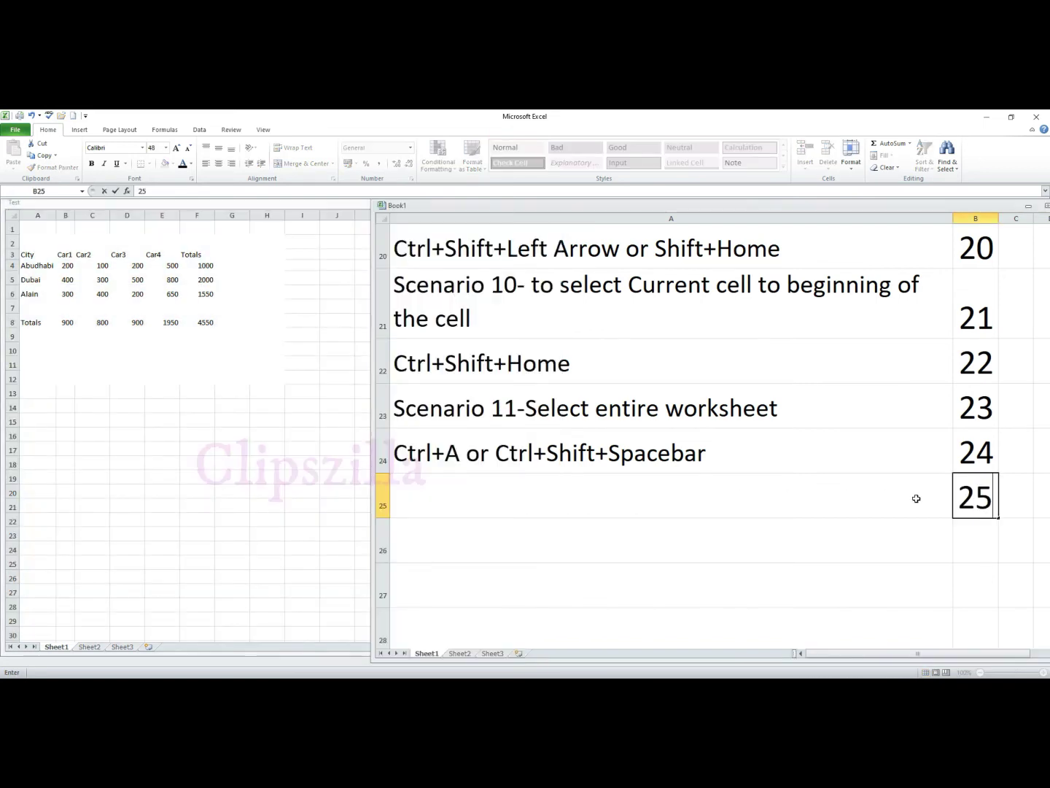
key("Return")
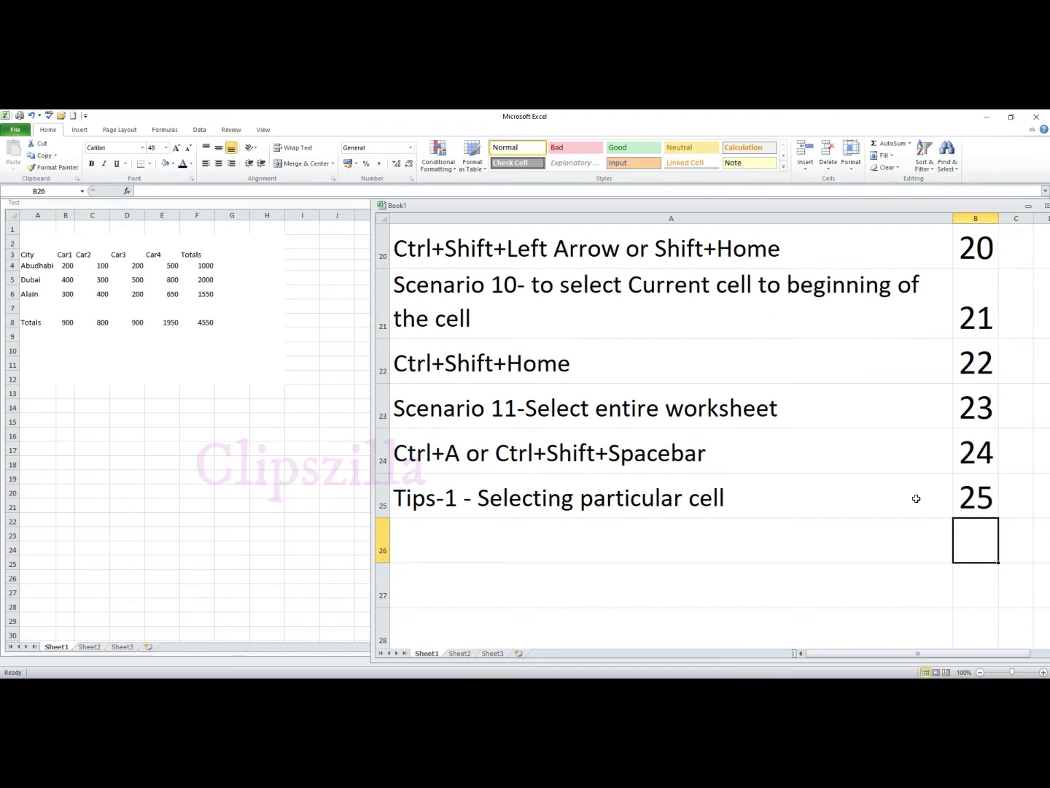
key("Down")
key("Up")
type("26")
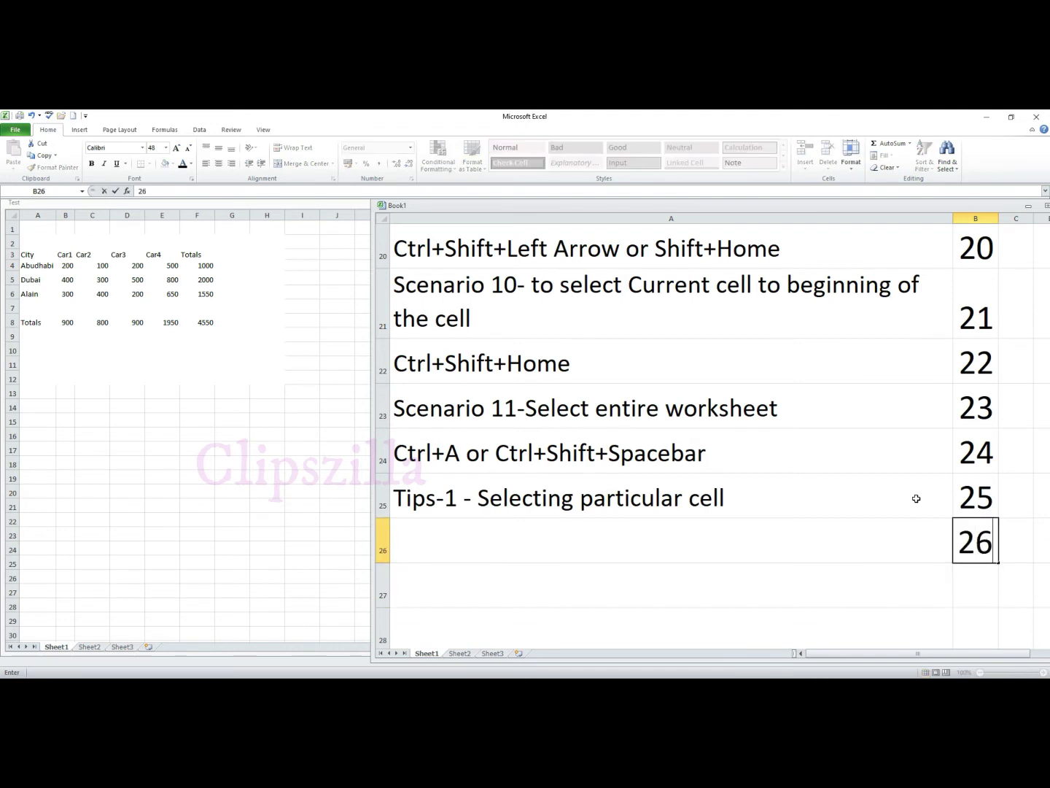
key("Return")
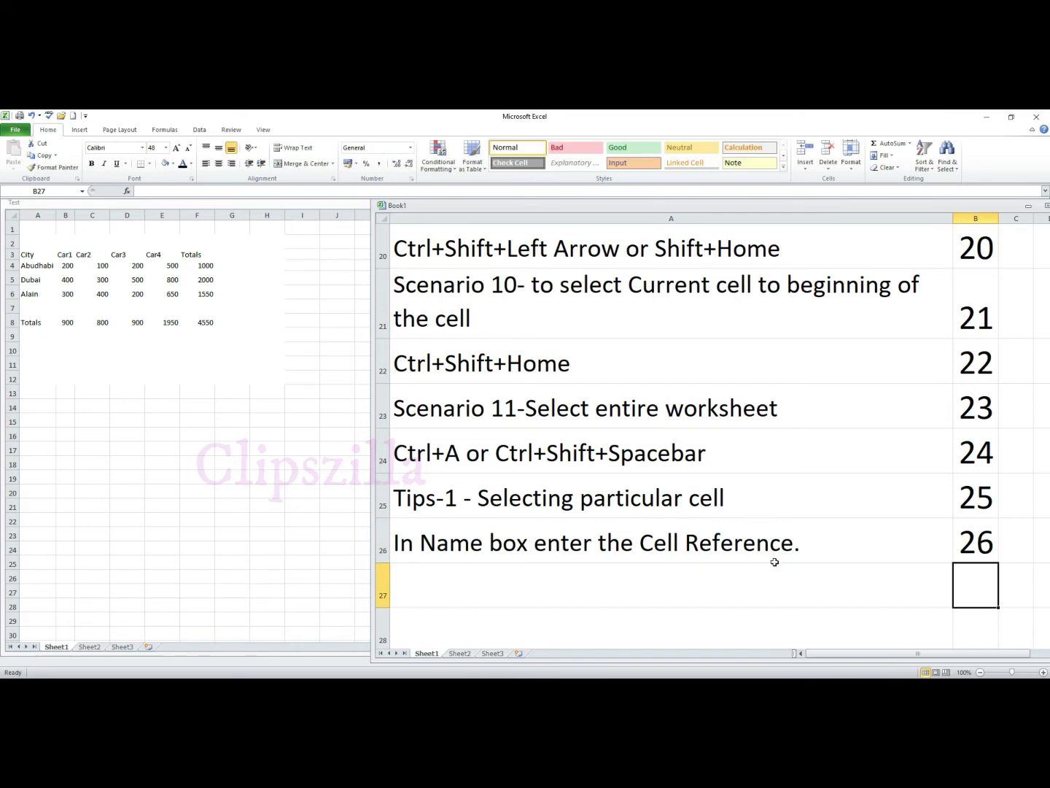
type("27")
key("Return")
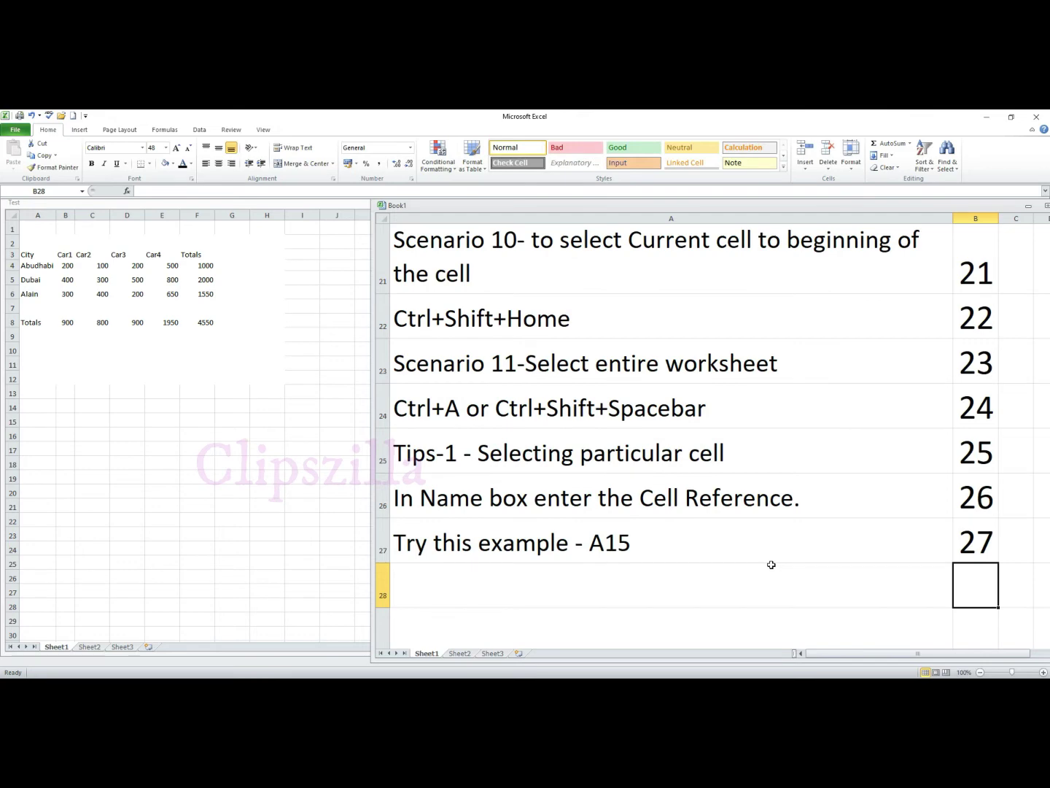
Step: Jump to cell A15 in Book1 by entering it in the Name Box
left_click(66, 191)
type("A15")
key("Return")
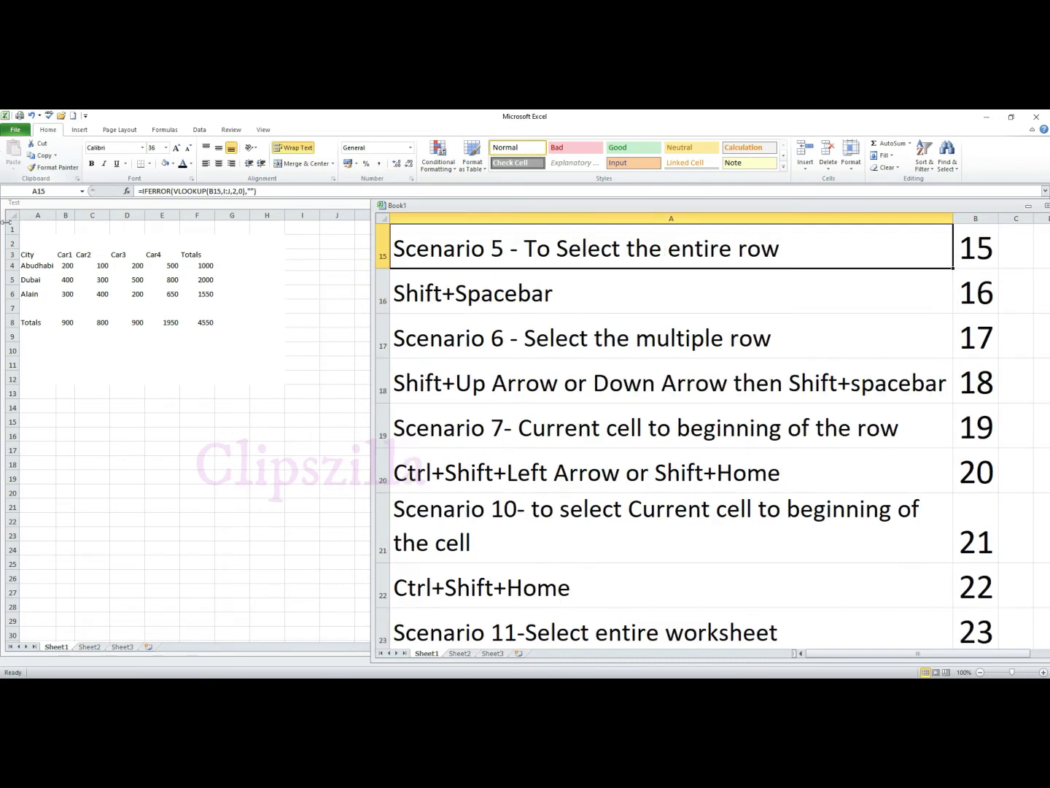
Step: In Test, jump to A15 and then C25 using the Name Box
left_click(264, 364)
left_click(137, 285)
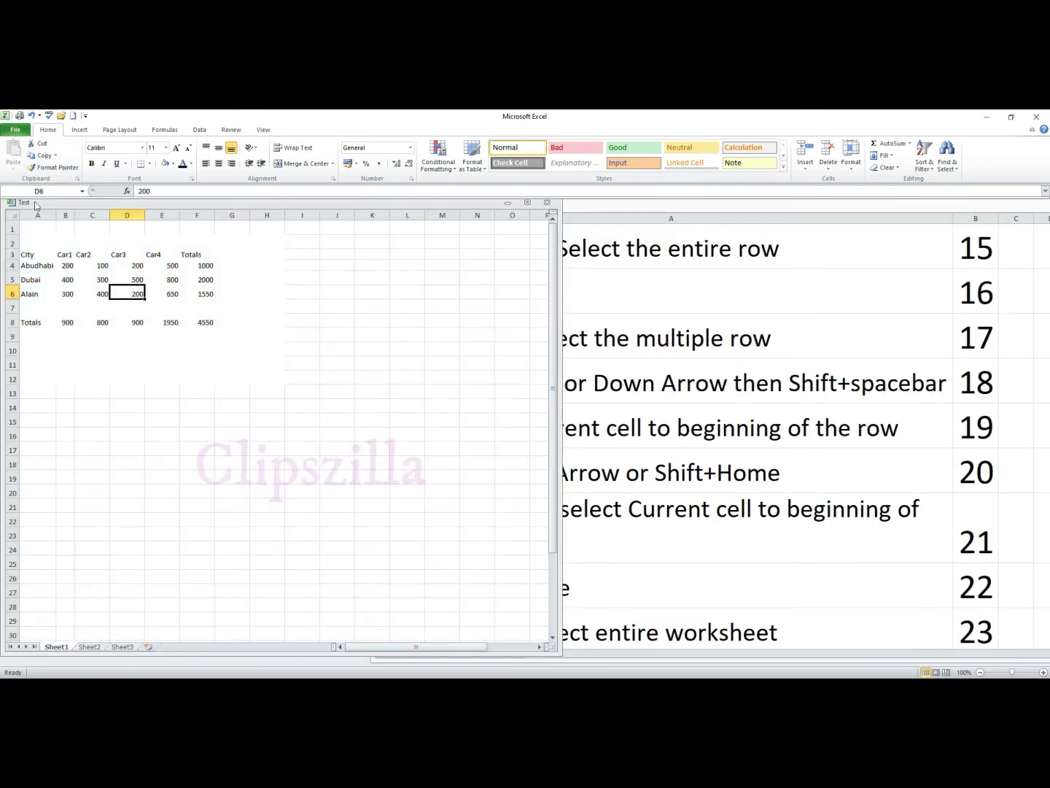
left_click(53, 189)
type("A")
type("15")
key("Return")
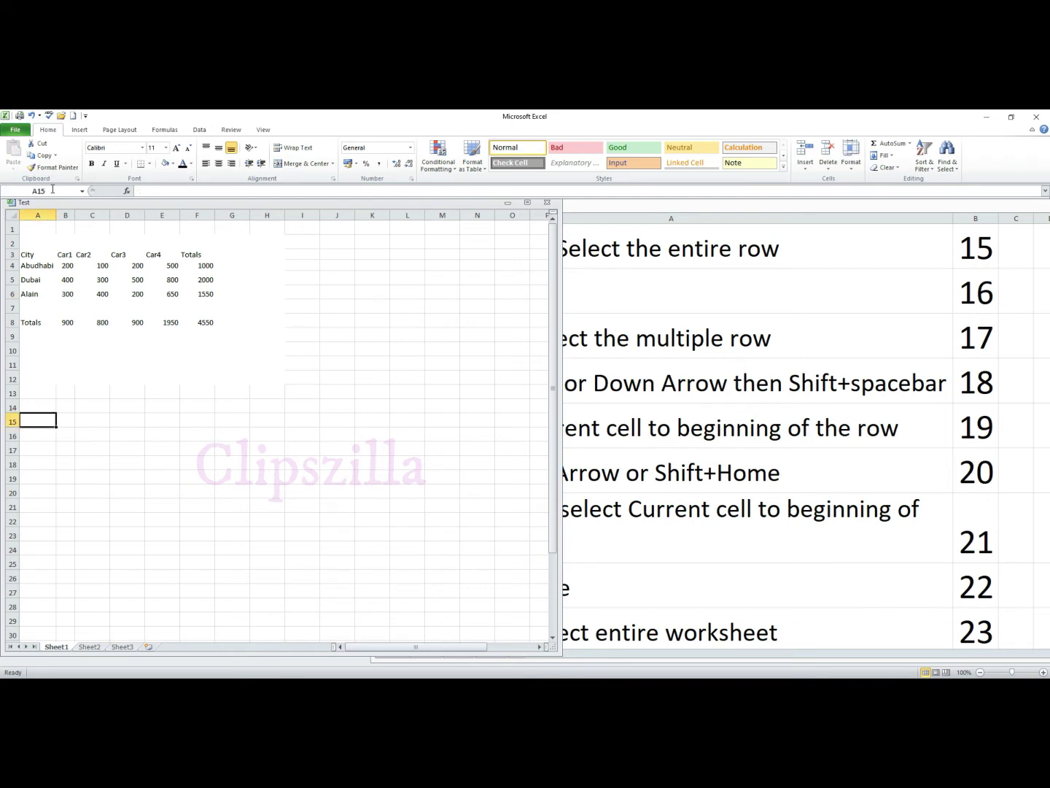
left_click(14, 191)
type("C")
type("0")
type("5")
key("Return")
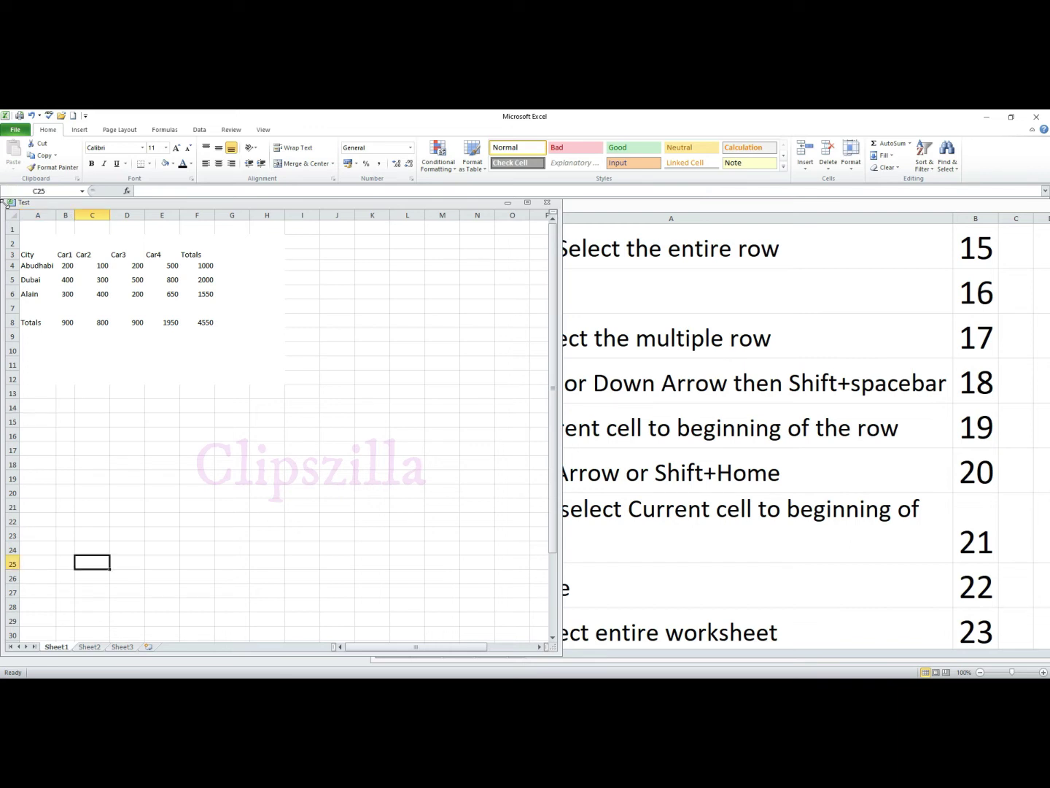
Step: Number notes 28 and 29 in B28 and B29, correcting the mistyped 29
left_click(775, 550)
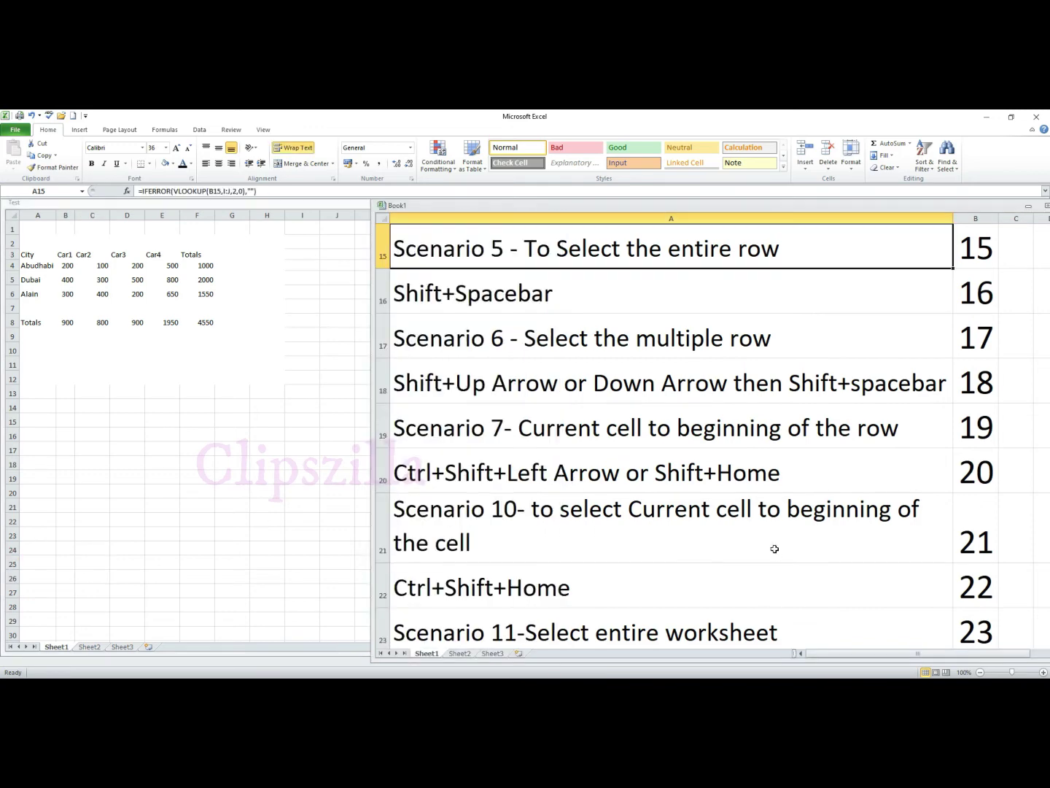
scroll(768, 568, "down", 4)
scroll(768, 568, "up", 2)
left_click(499, 575)
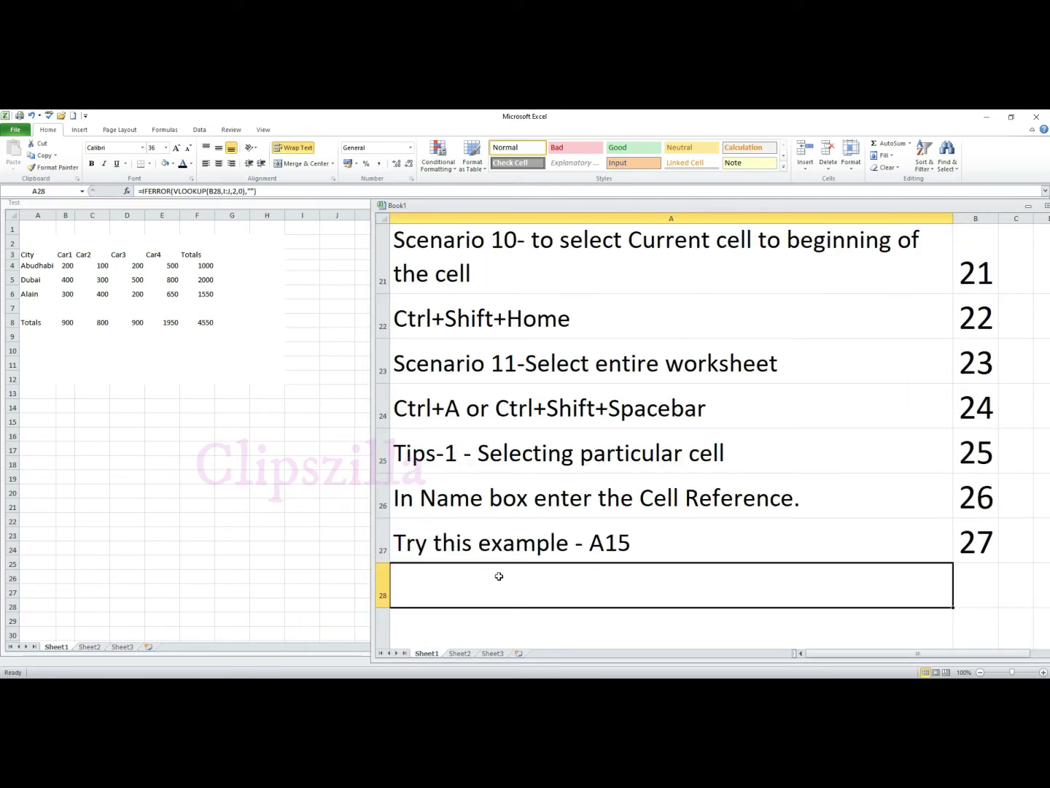
left_click(963, 575)
type("28")
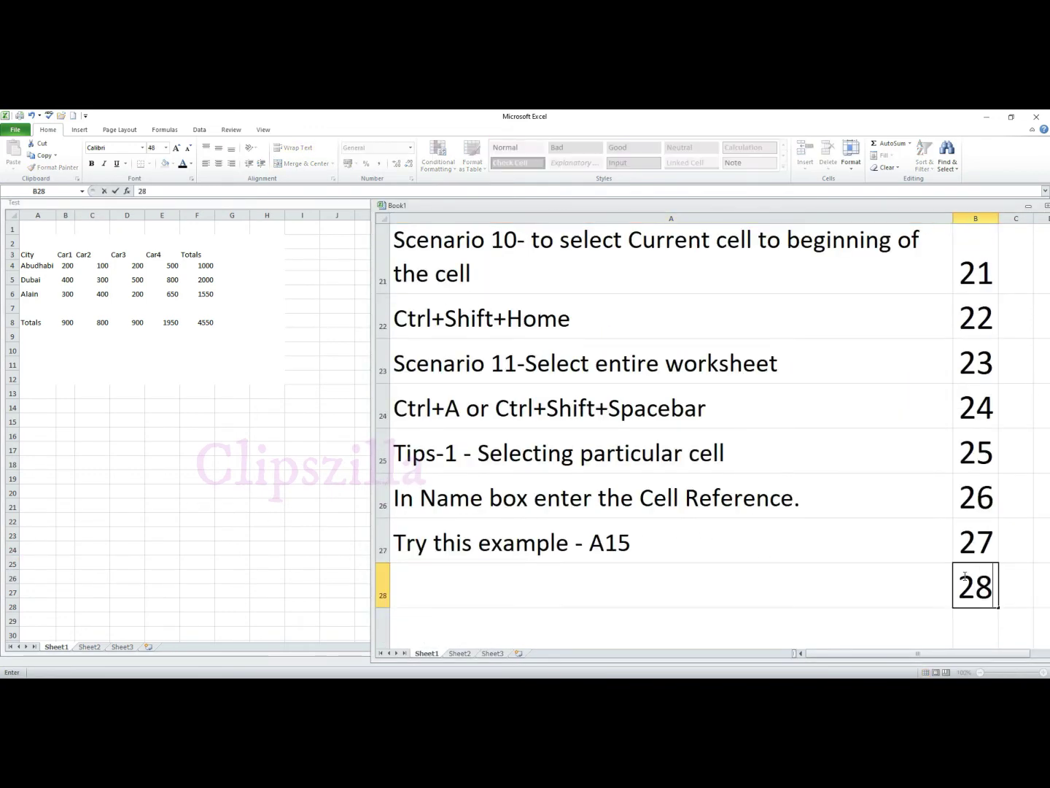
key("Return")
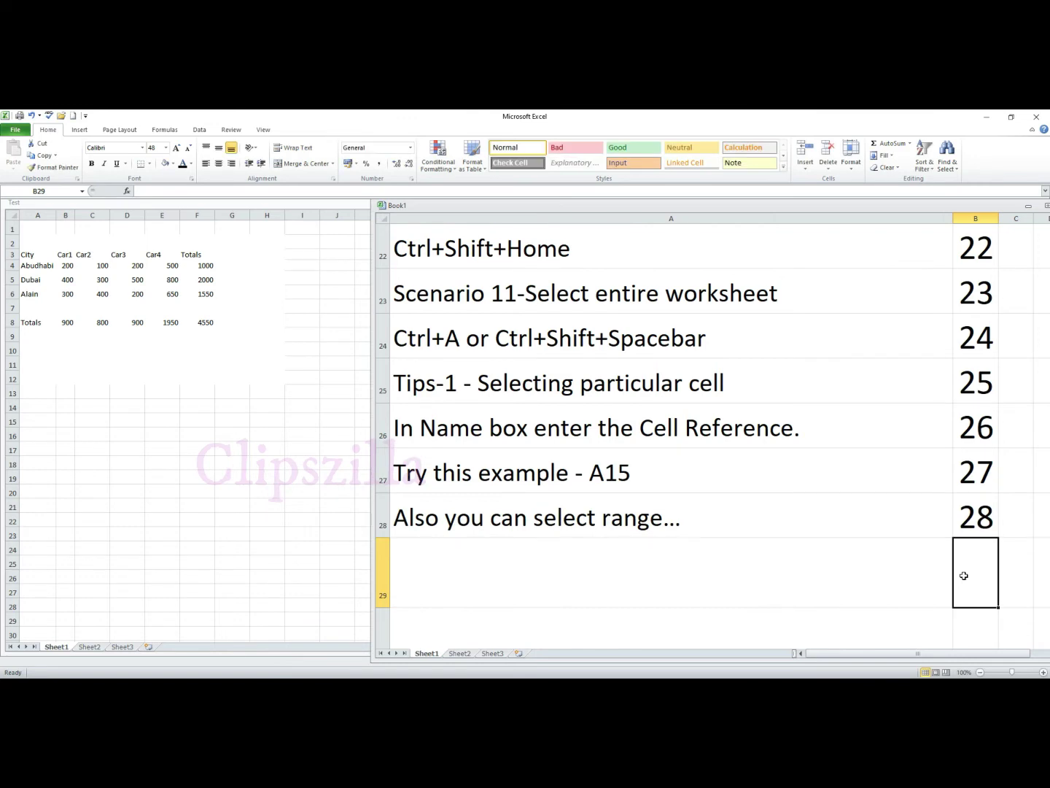
type("259")
key("BackSpace")
key("BackSpace")
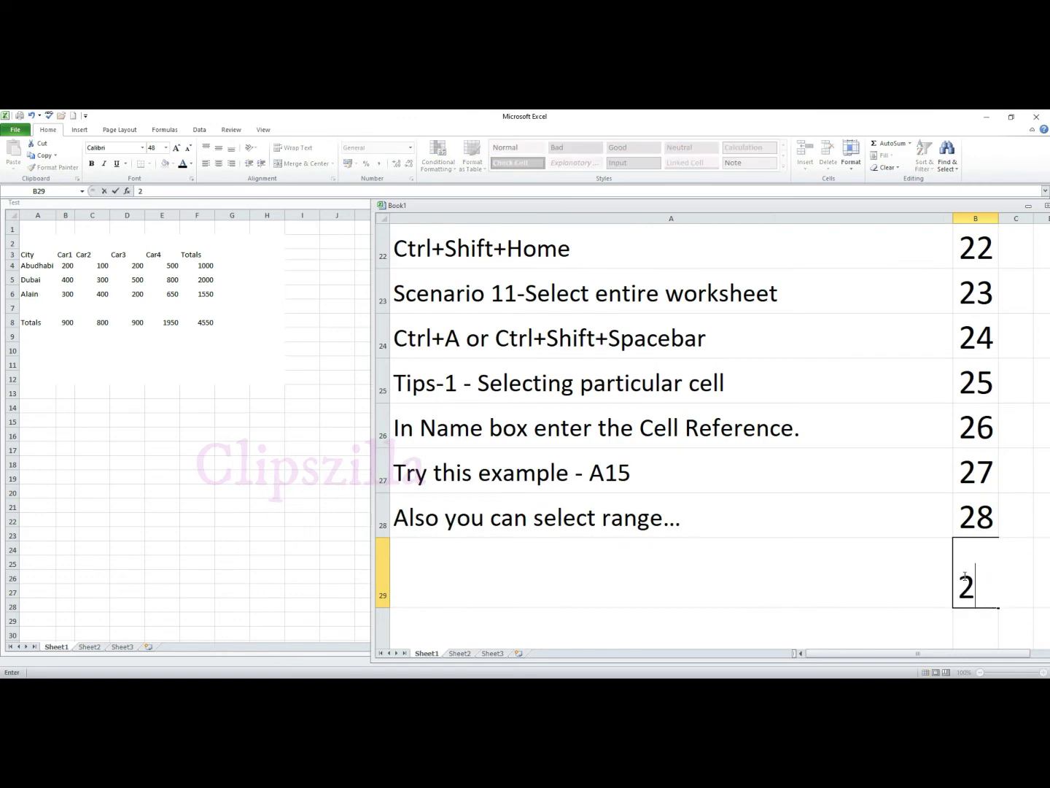
type("29")
key("Return")
key("Up")
type("29")
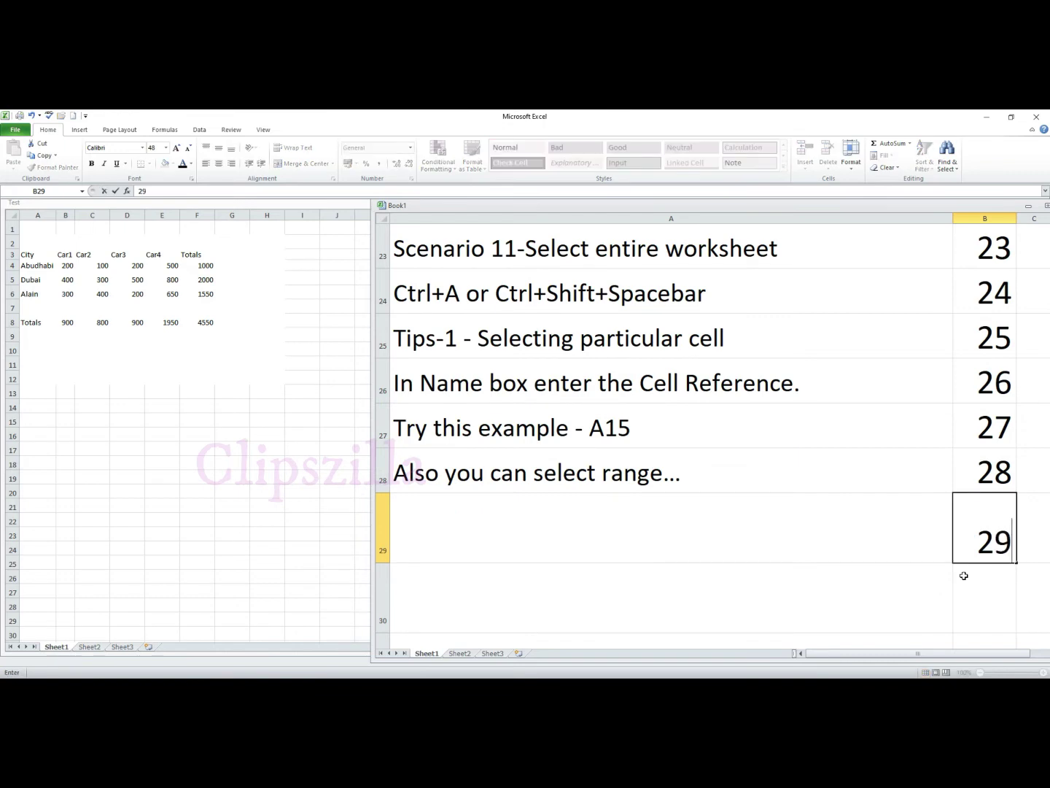
key("Return")
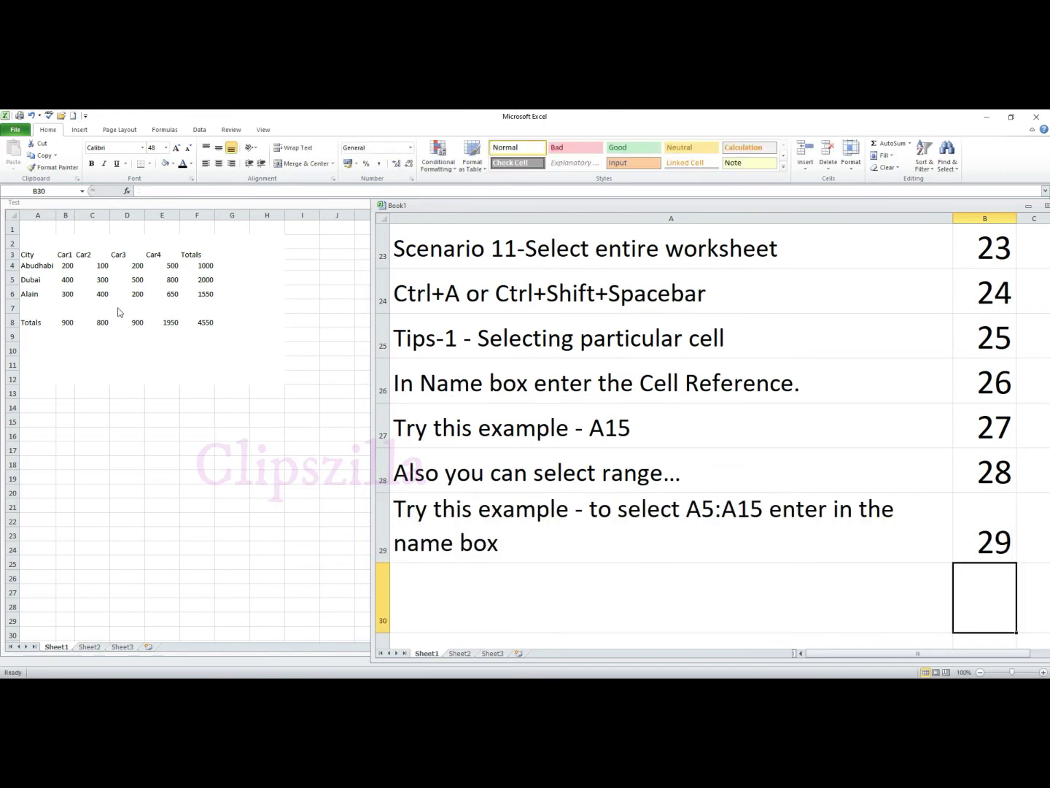
Step: Select the range A5:A15 through the Name Box
left_click(64, 190)
type("A")
type(":")
type("A1")
type("5")
key("Return")
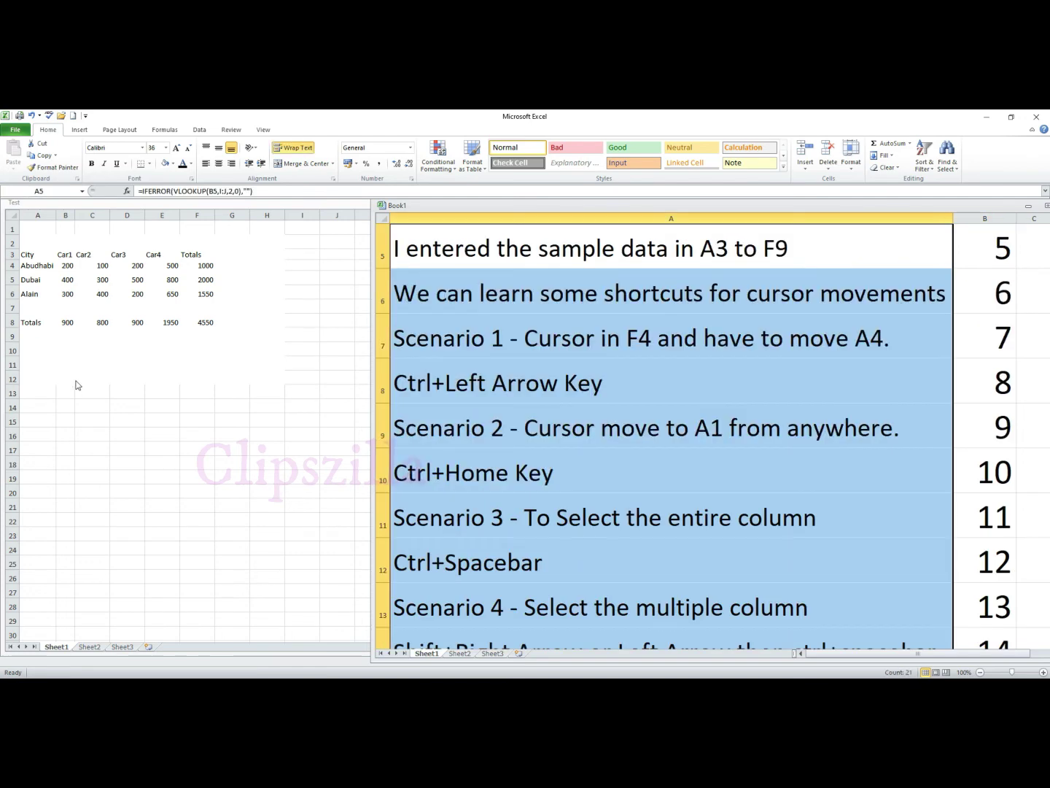
Step: In the Test workbook, select the range A15:A25 through the Name Box
left_click(64, 388)
left_click(118, 408)
left_click(60, 189)
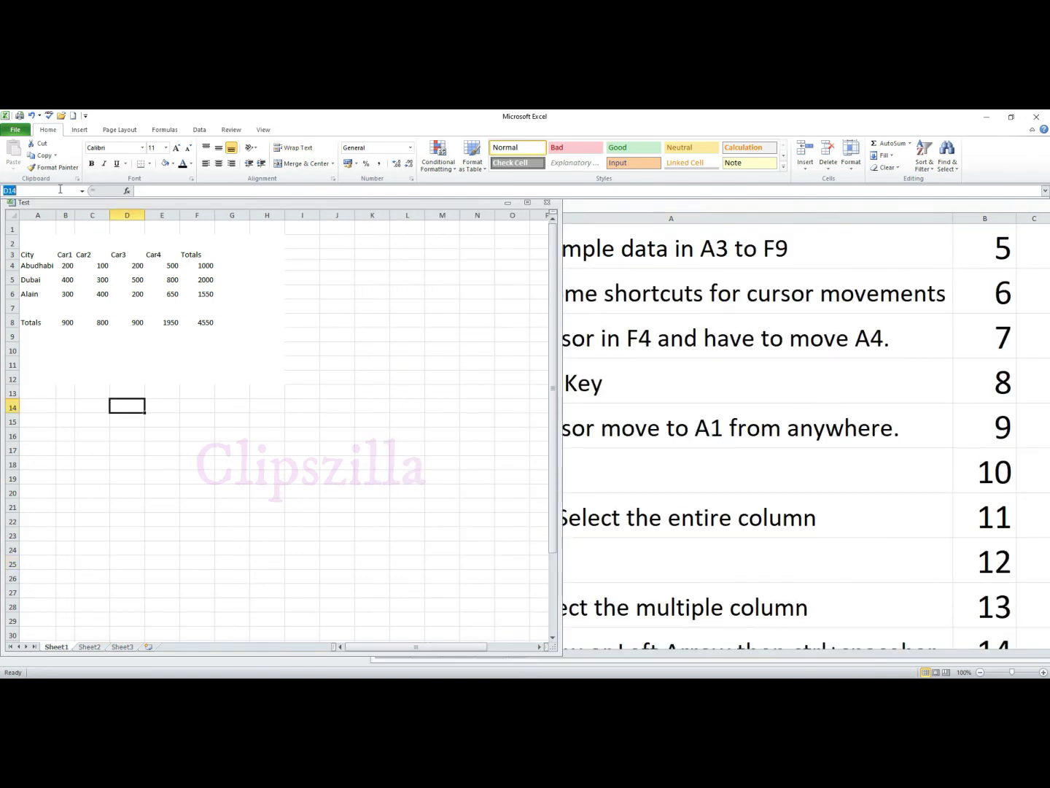
type("A15")
type("A25")
key("Return")
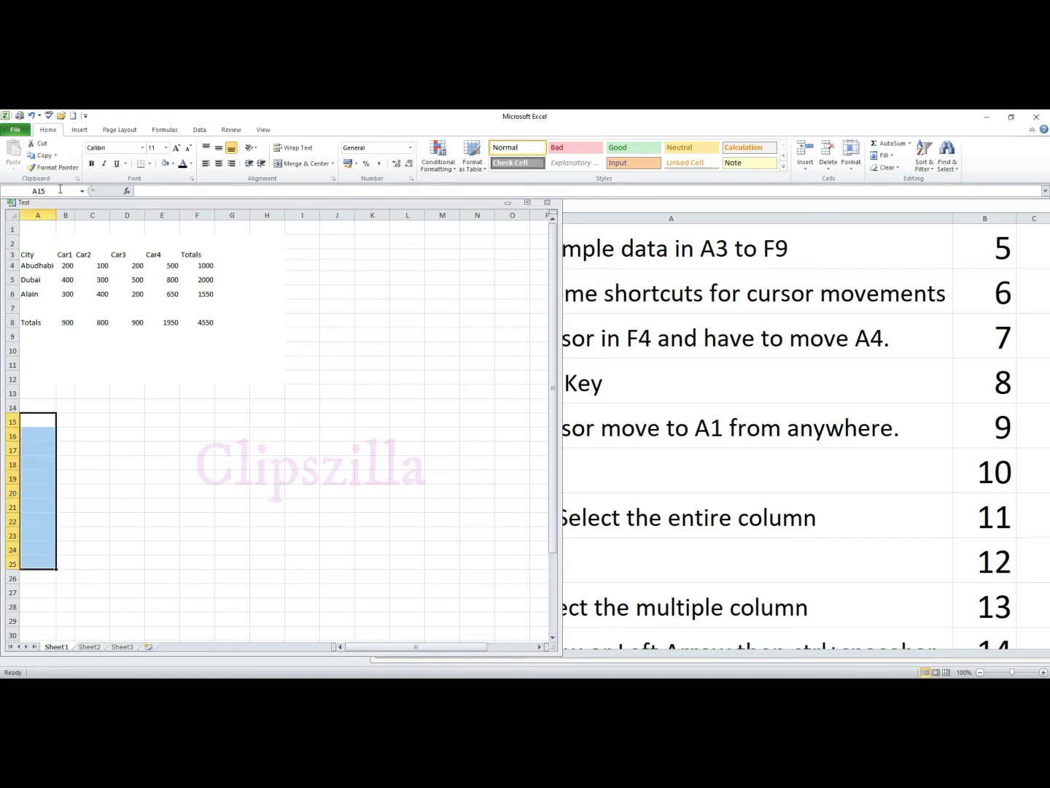
Step: Type the note 'a3:f8' into cell J3
left_click(257, 431)
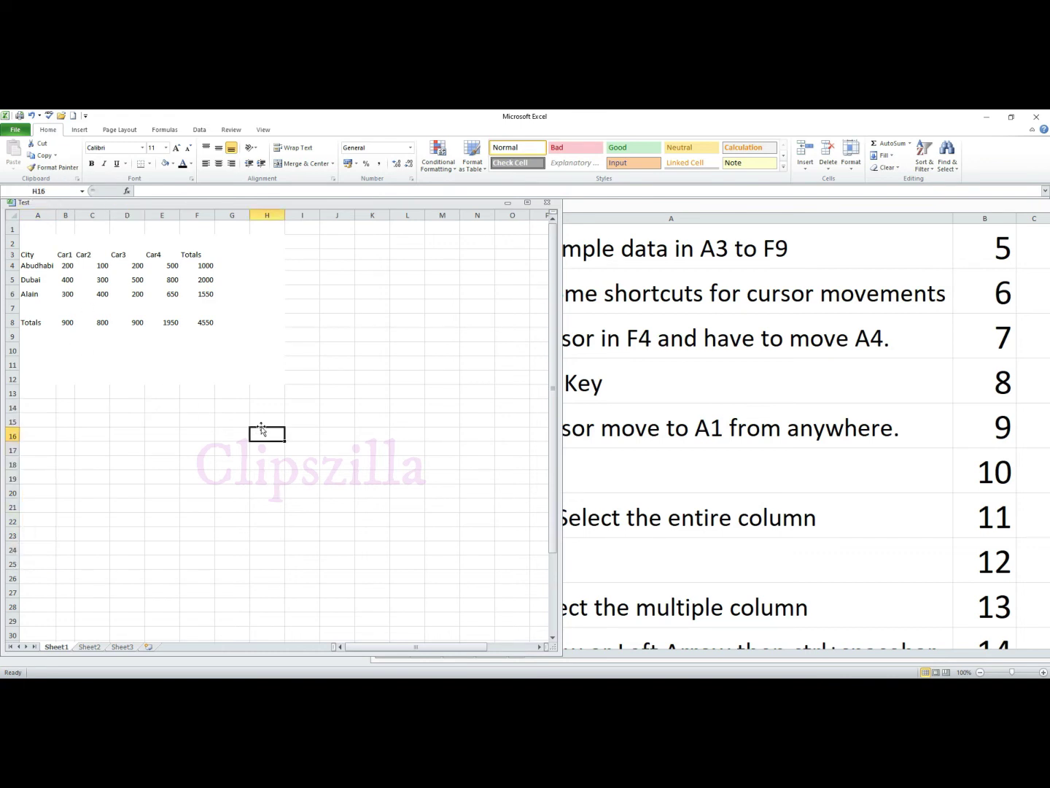
left_click(276, 405)
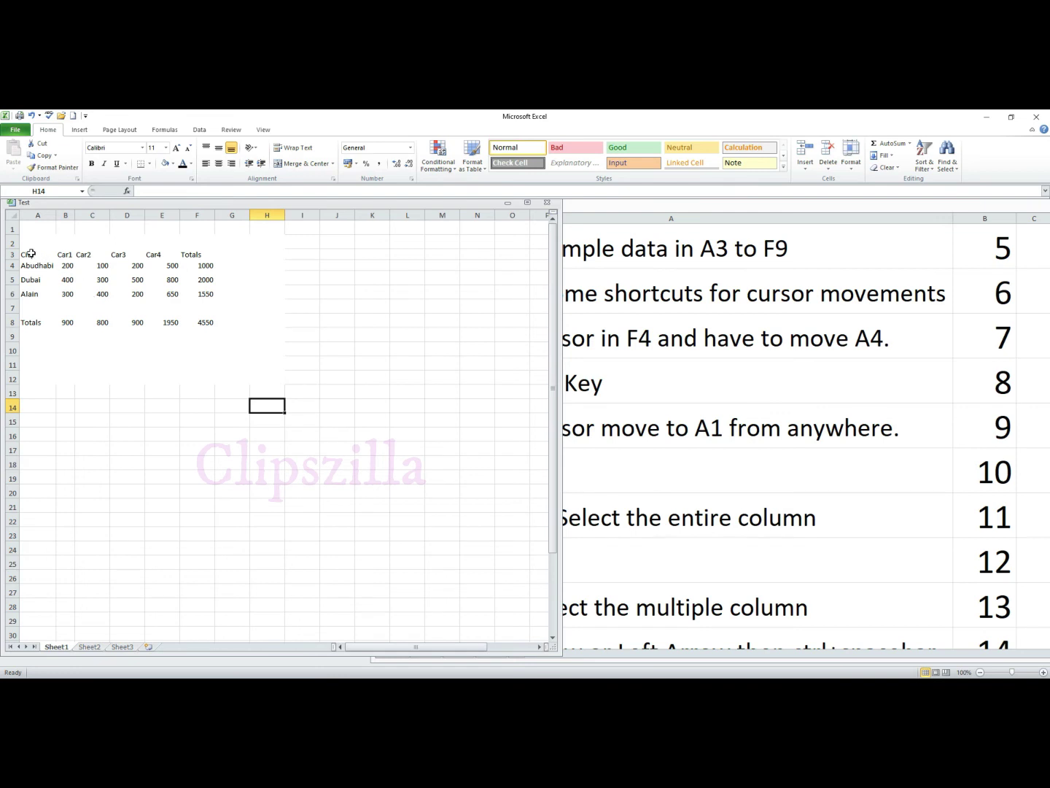
left_click(342, 260)
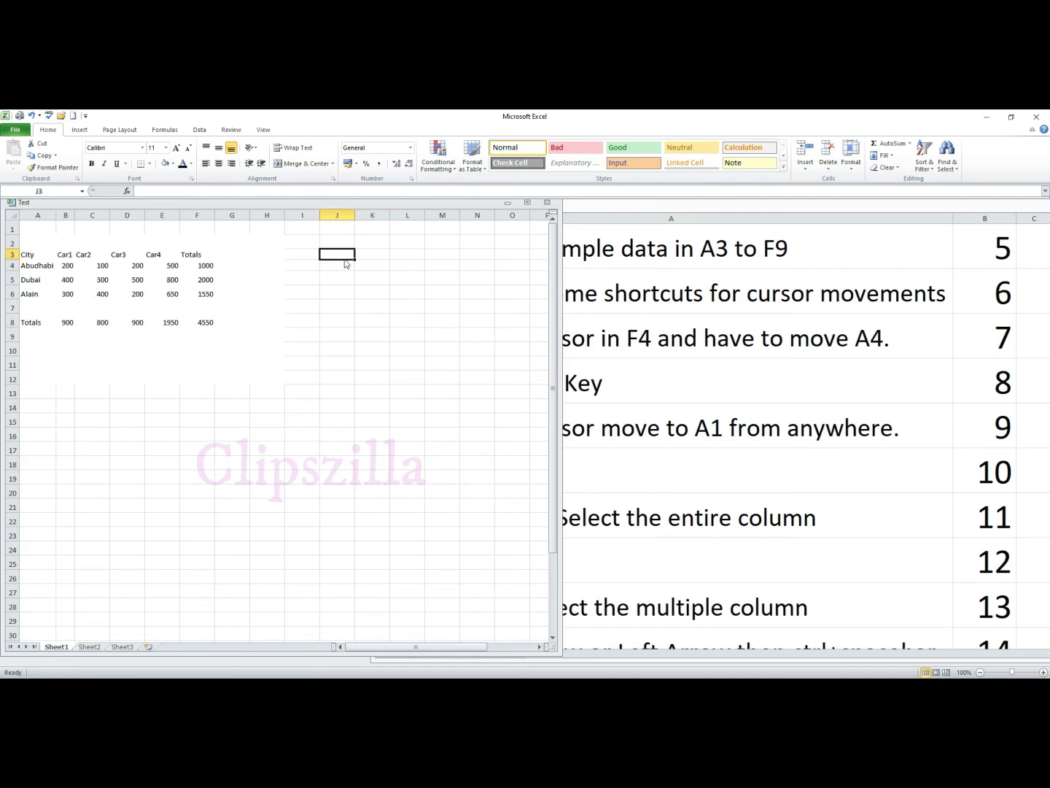
type("a3")
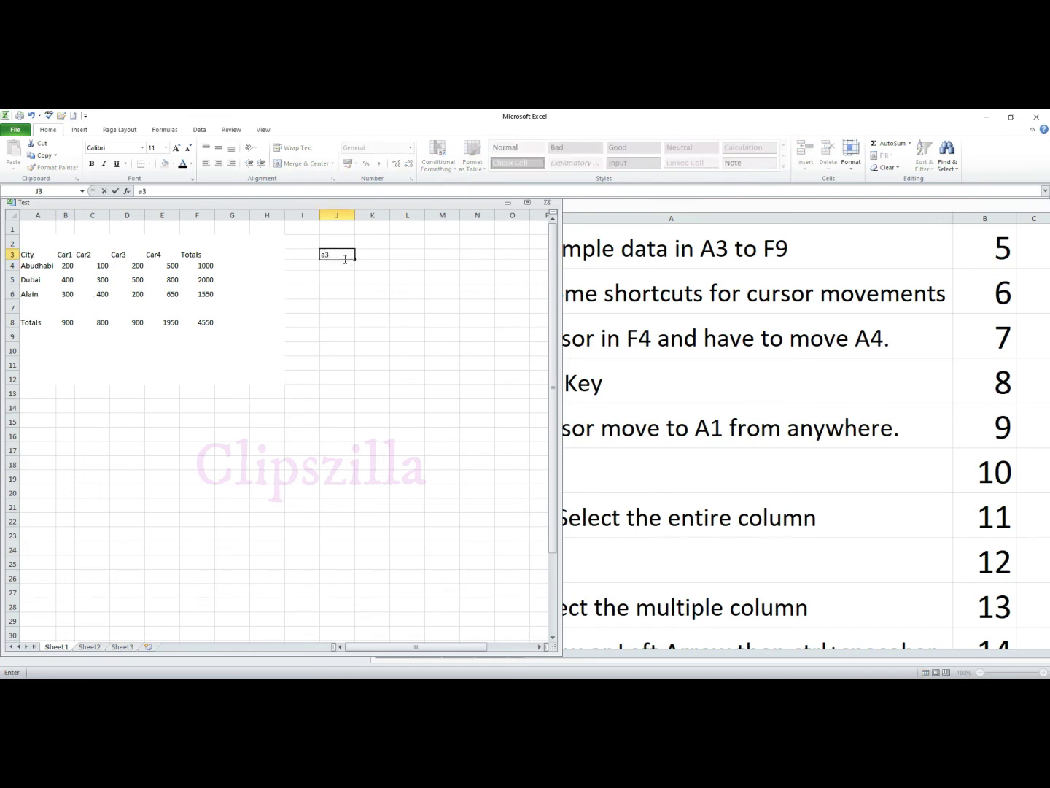
type(":f")
type("8")
left_click(385, 307)
Step: Select the range A3:F8 through the Name Box, then clear the selection
left_click(343, 260)
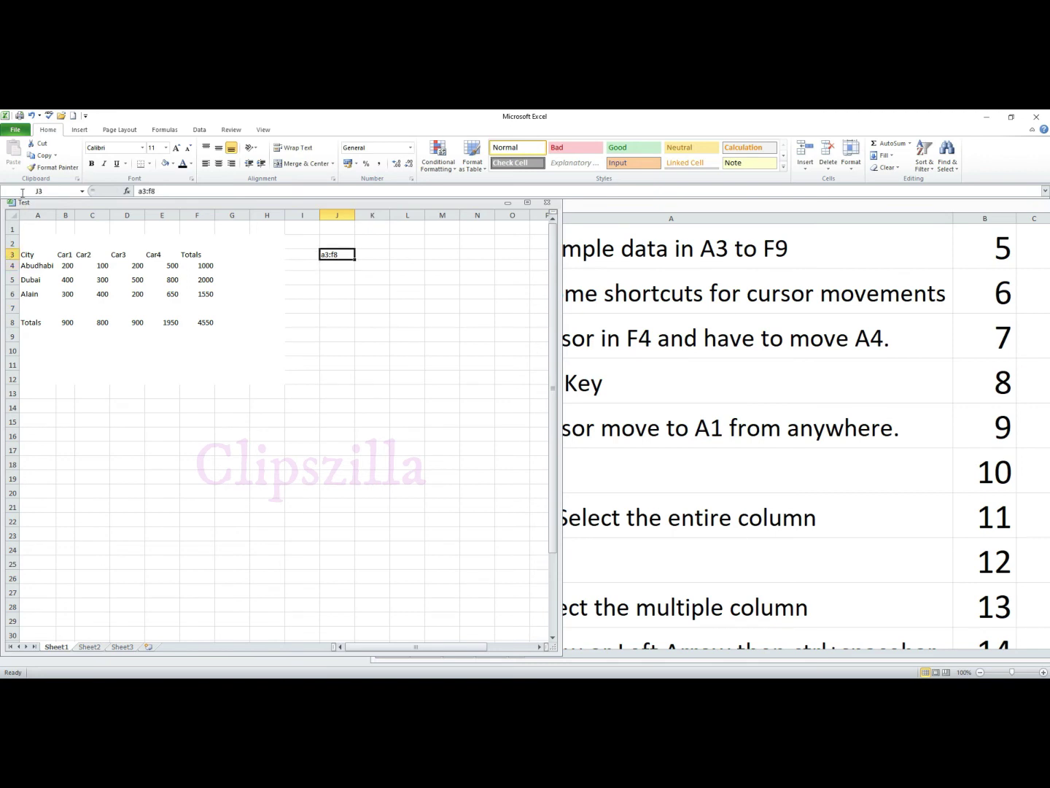
left_click(48, 188)
type("A3")
type(":F")
type("8")
key("Return")
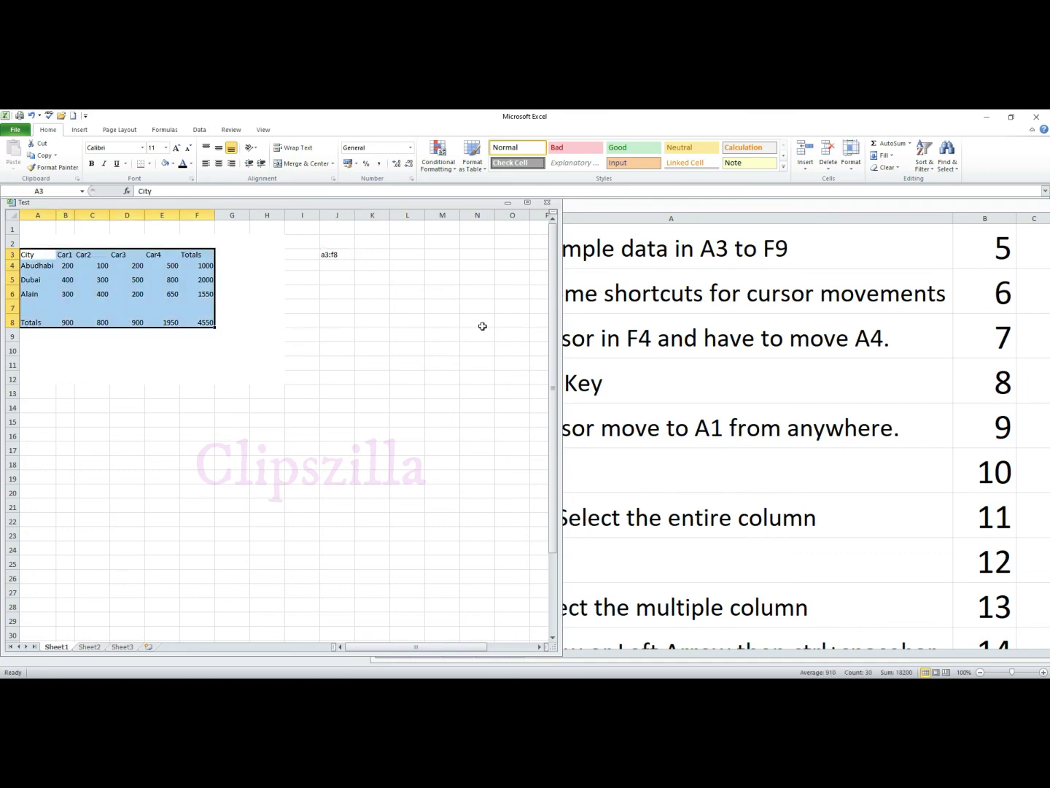
left_click(481, 325)
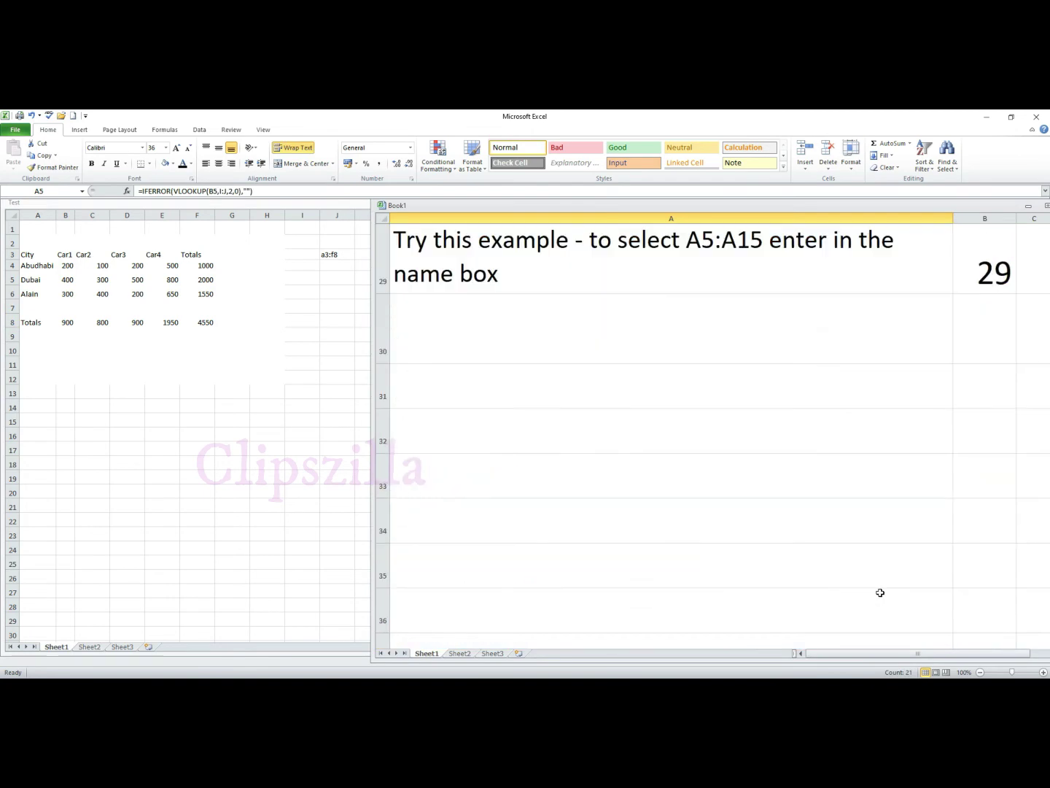
Step: Number note 30 in cell B30
left_click(968, 589)
type("30")
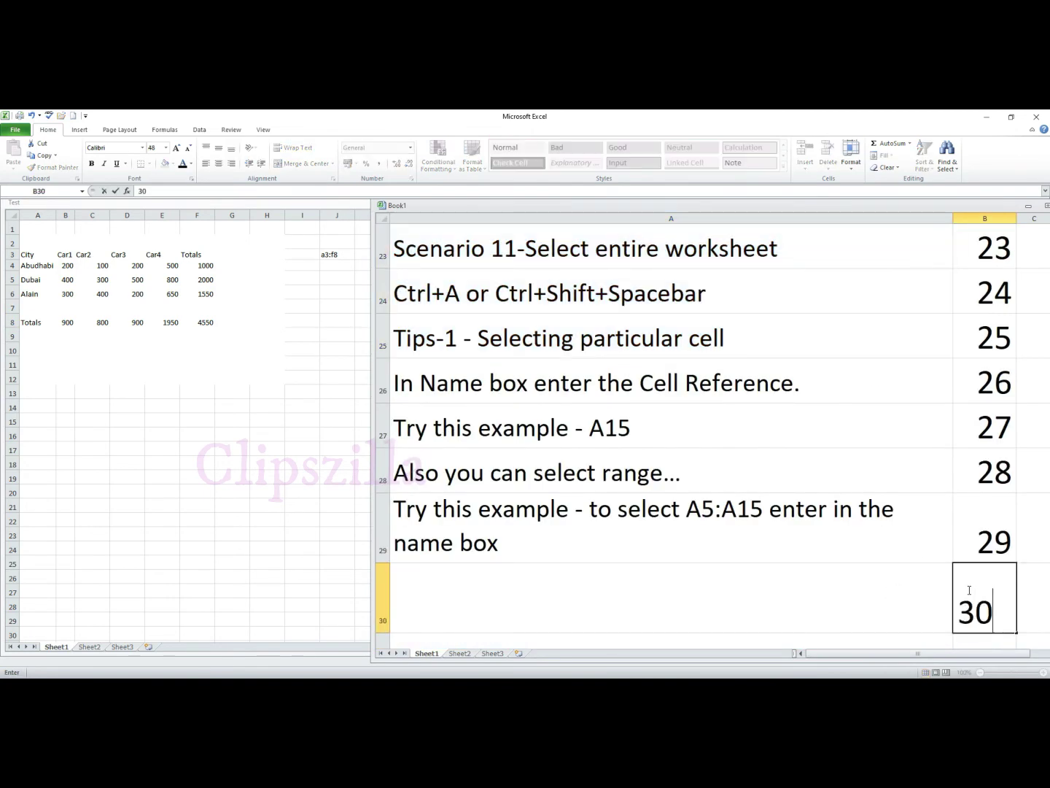
key("Return")
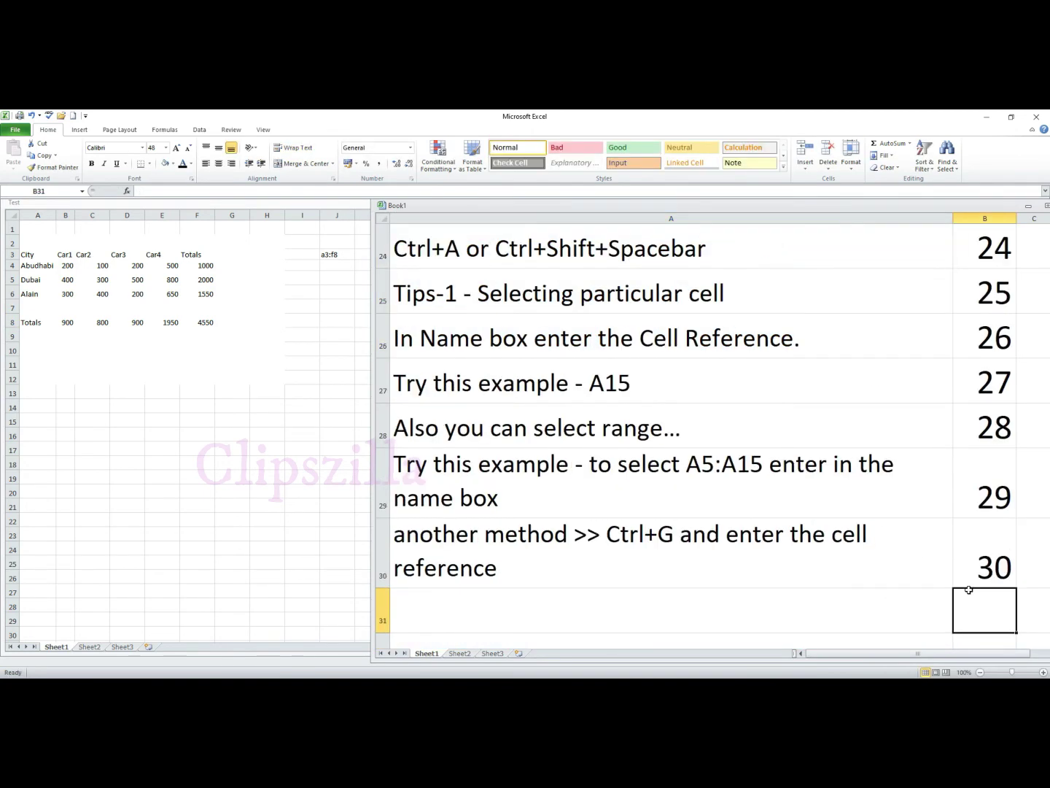
Step: In Test, select range A3:F8 with Go To (Ctrl+G), then return to Book1 at B31
left_click(188, 427)
left_click(189, 423)
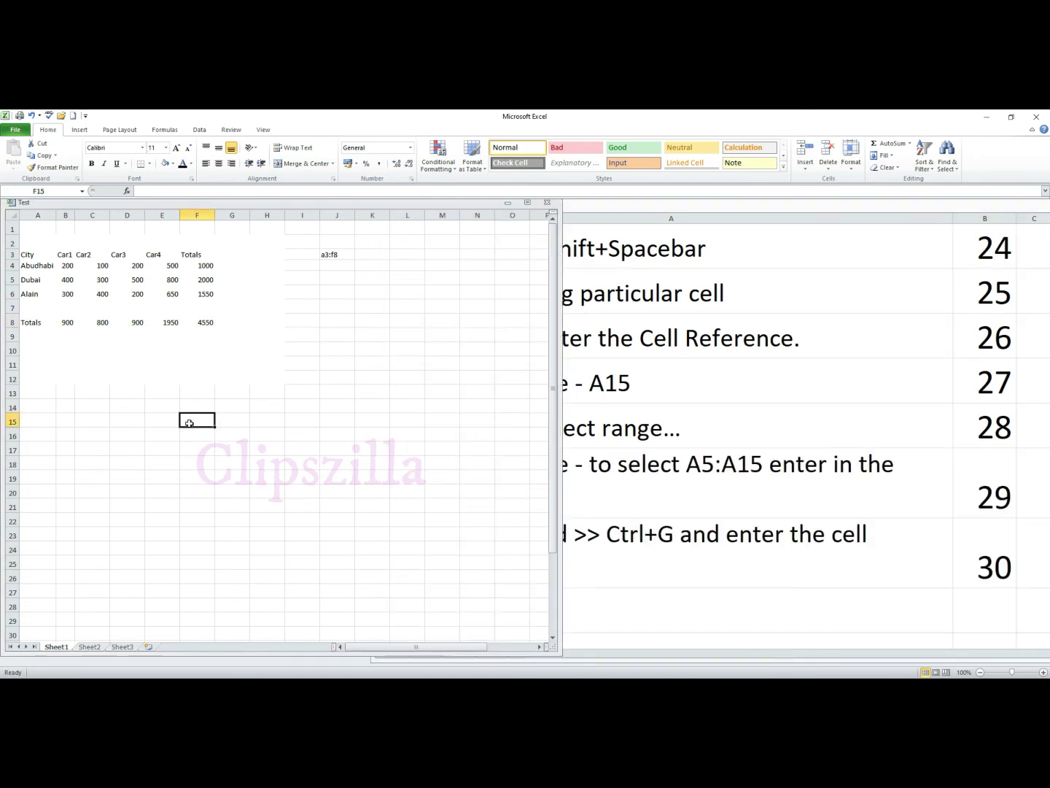
key("ctrl+g")
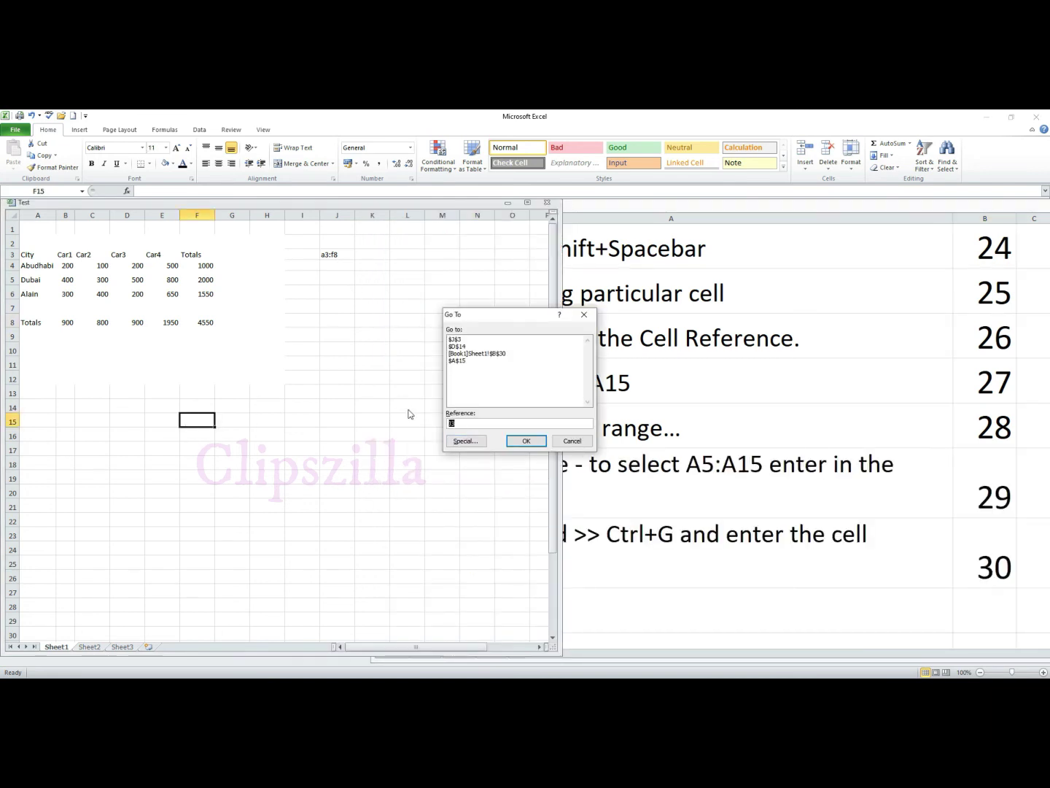
type("A3:f8")
key("Return")
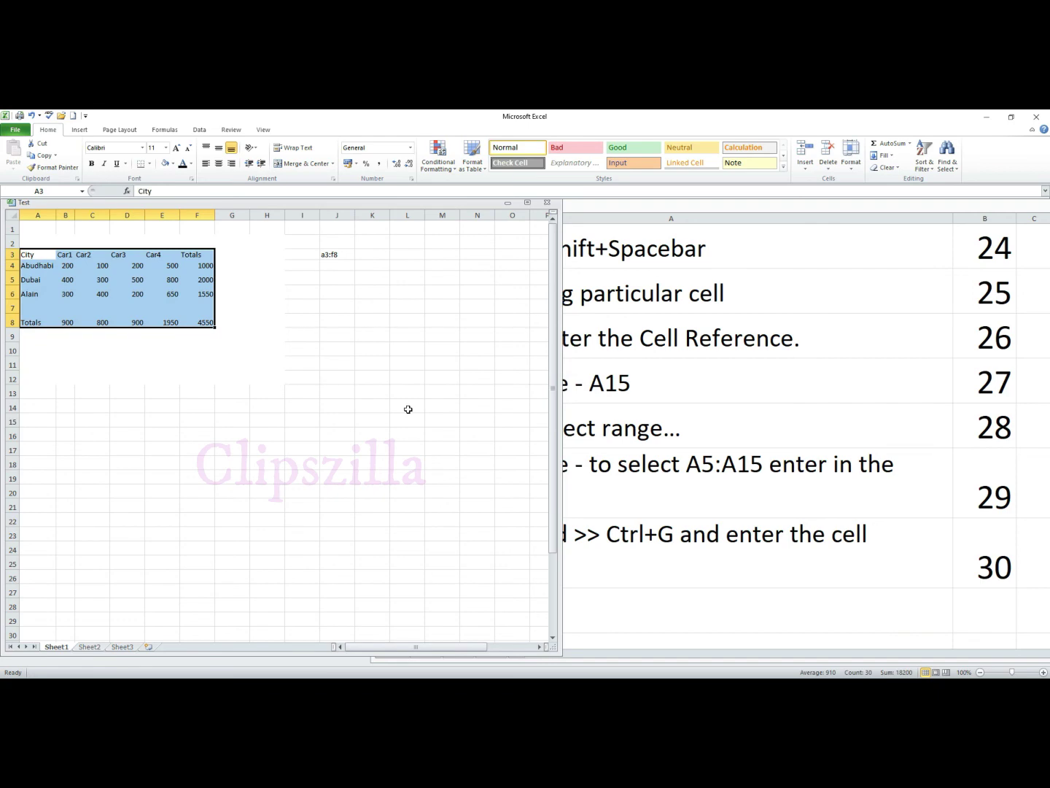
left_click(1005, 606)
Step: Number notes 31, 32 and 33 in B31:B33, then enter and clear 34 in B34
type("31")
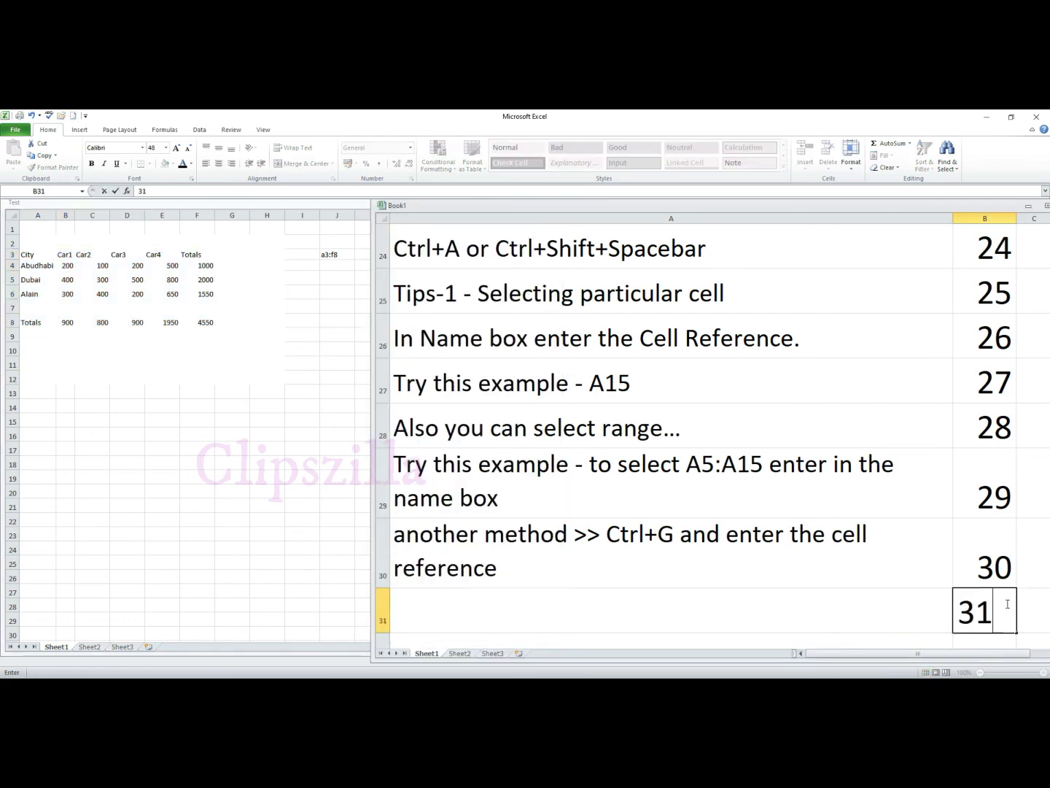
key("Return")
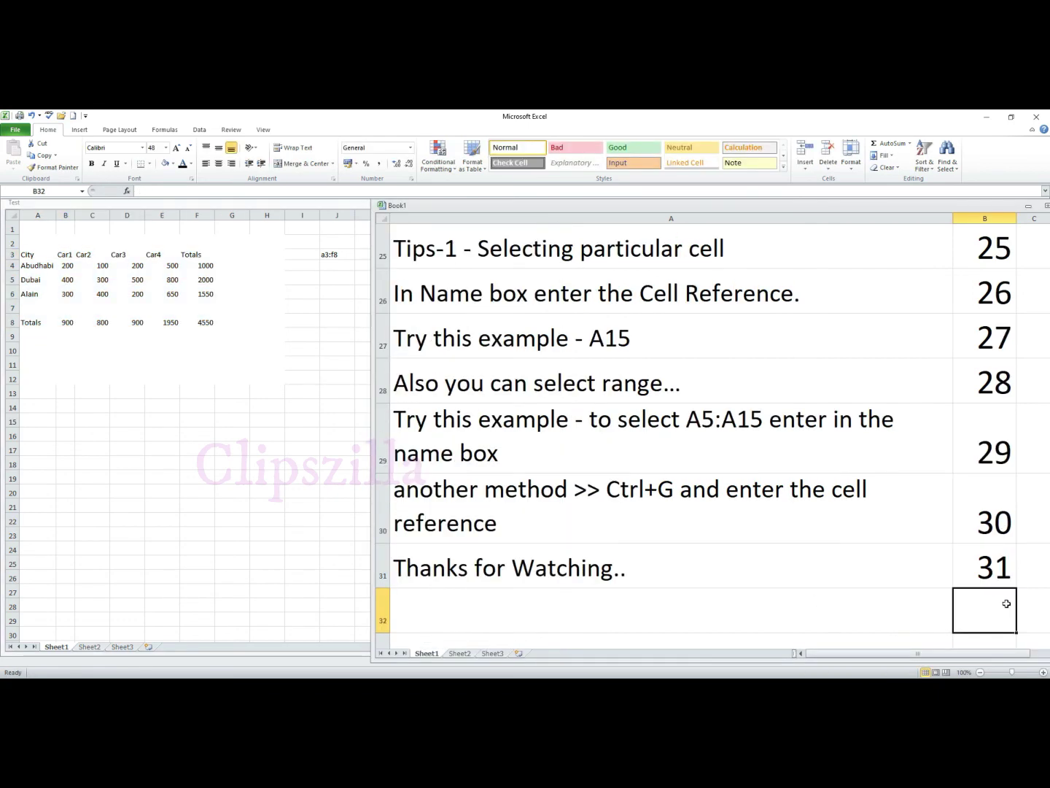
type("32")
key("Return")
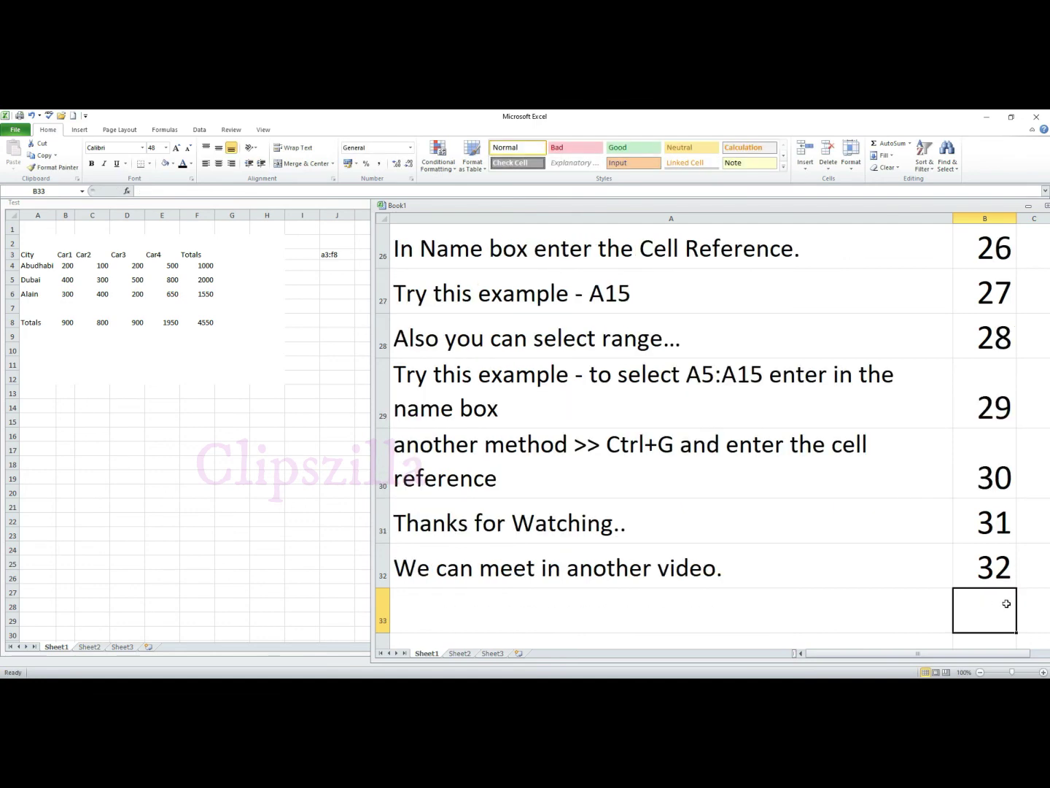
type("33")
key("Return")
type("Thanks.")
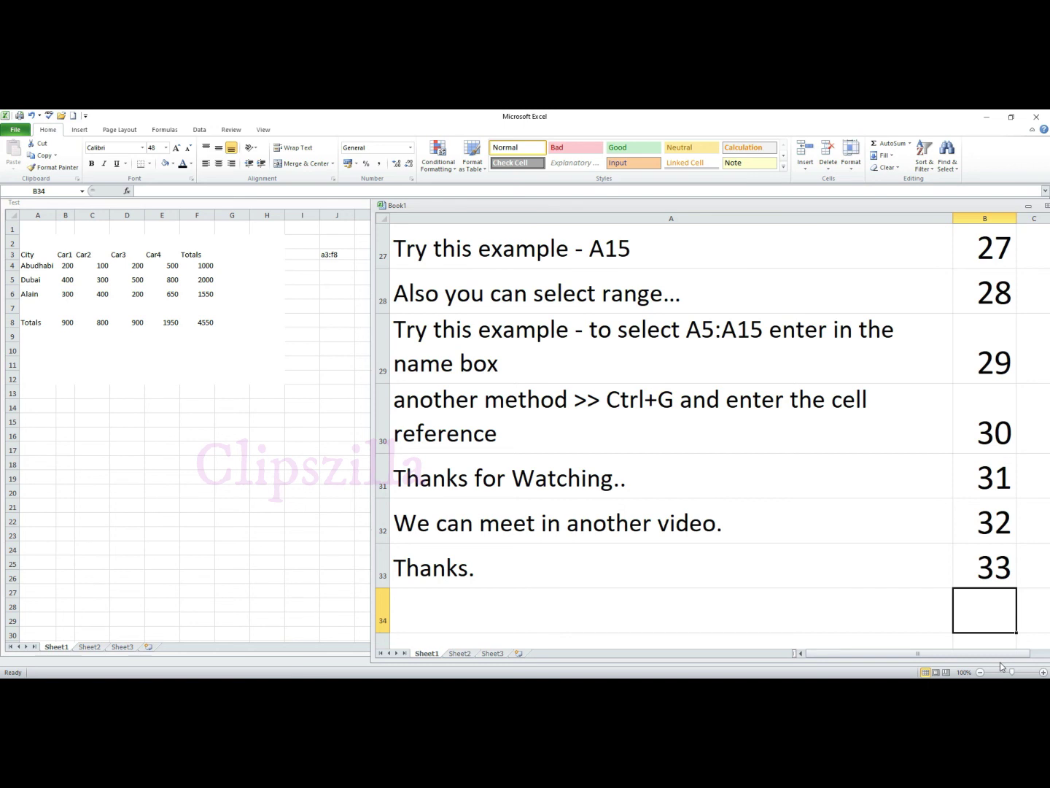
type("34")
key("Return")
key("Up")
key("Delete")
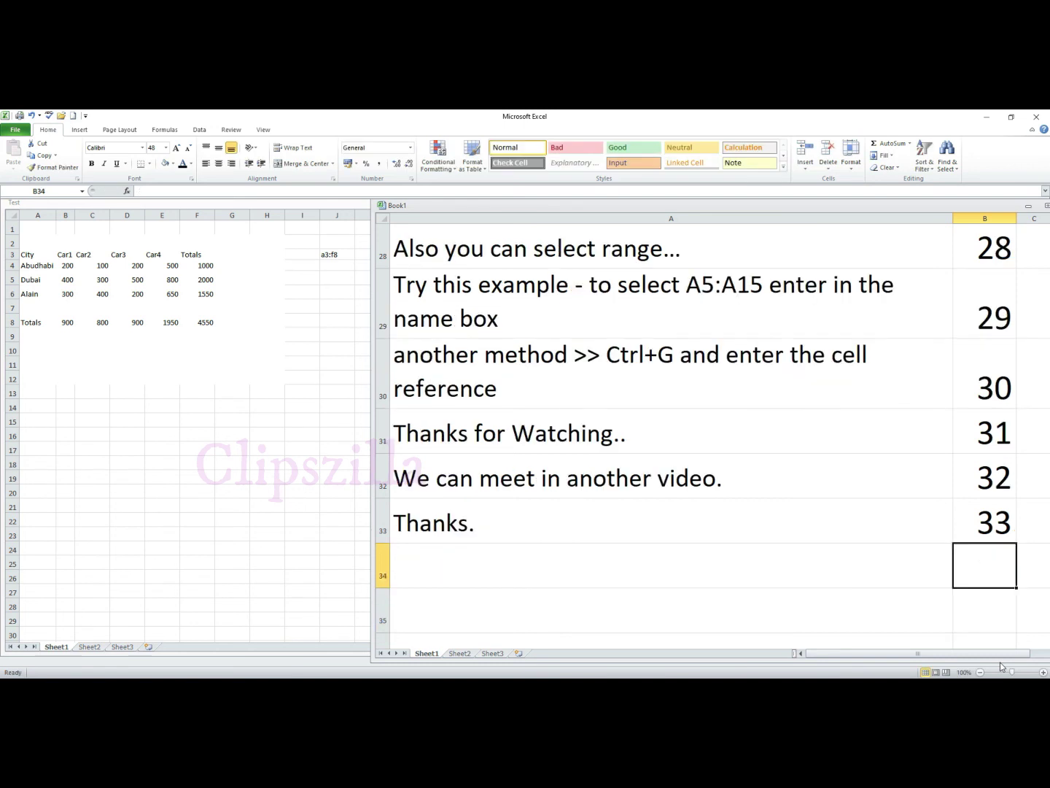